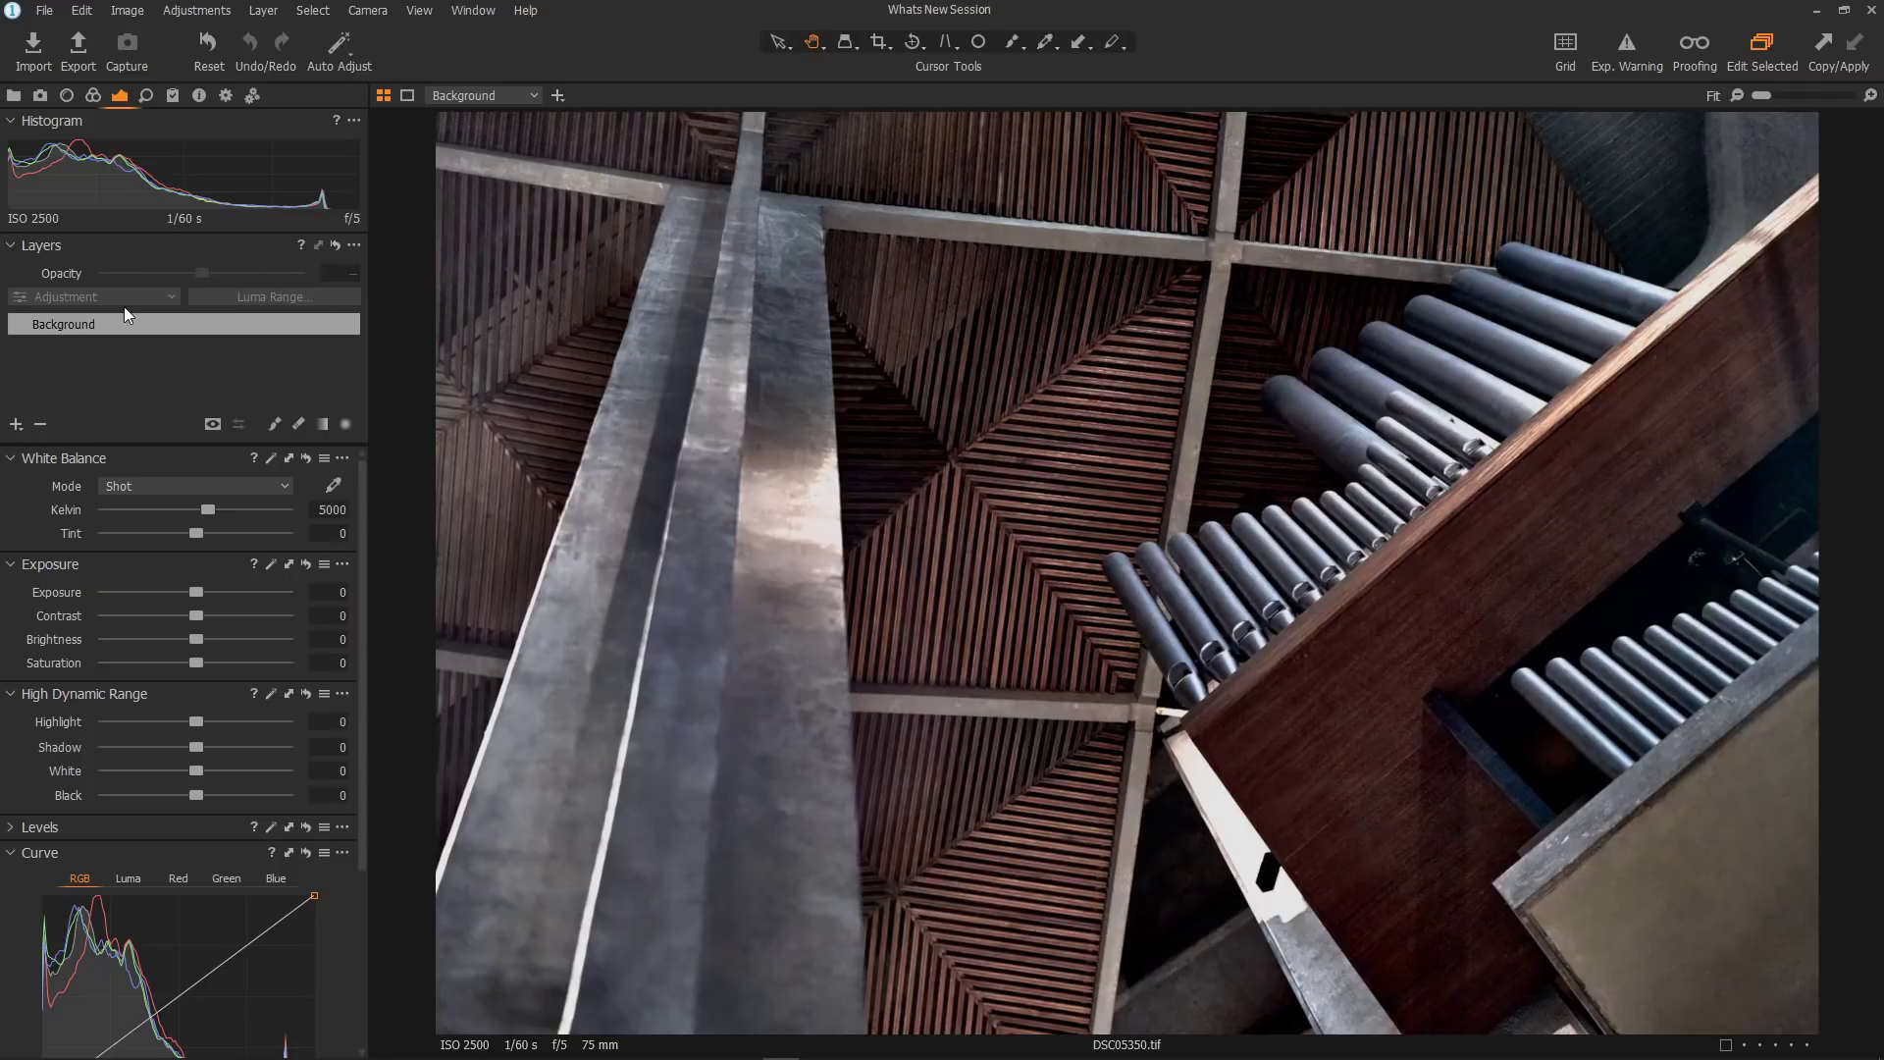
- Drag the Layers and Histogram tool headers down so they scroll with the other adjustment tools
mouse_move(361, 520)
mouse_down()
mouse_move(362, 679)
mouse_move(355, 616)
mouse_move(352, 667)
mouse_move(361, 521)
mouse_move(348, 591)
mouse_move(363, 538)
mouse_move(373, 718)
mouse_move(353, 532)
mouse_up()
scroll(196, 766, down, 3)
scroll(206, 760, up, 3)
scroll(214, 760, down, 3)
scroll(215, 755, up, 3)
scroll(224, 764, down, 3)
scroll(224, 764, up, 3)
drag(167, 245, 197, 269)
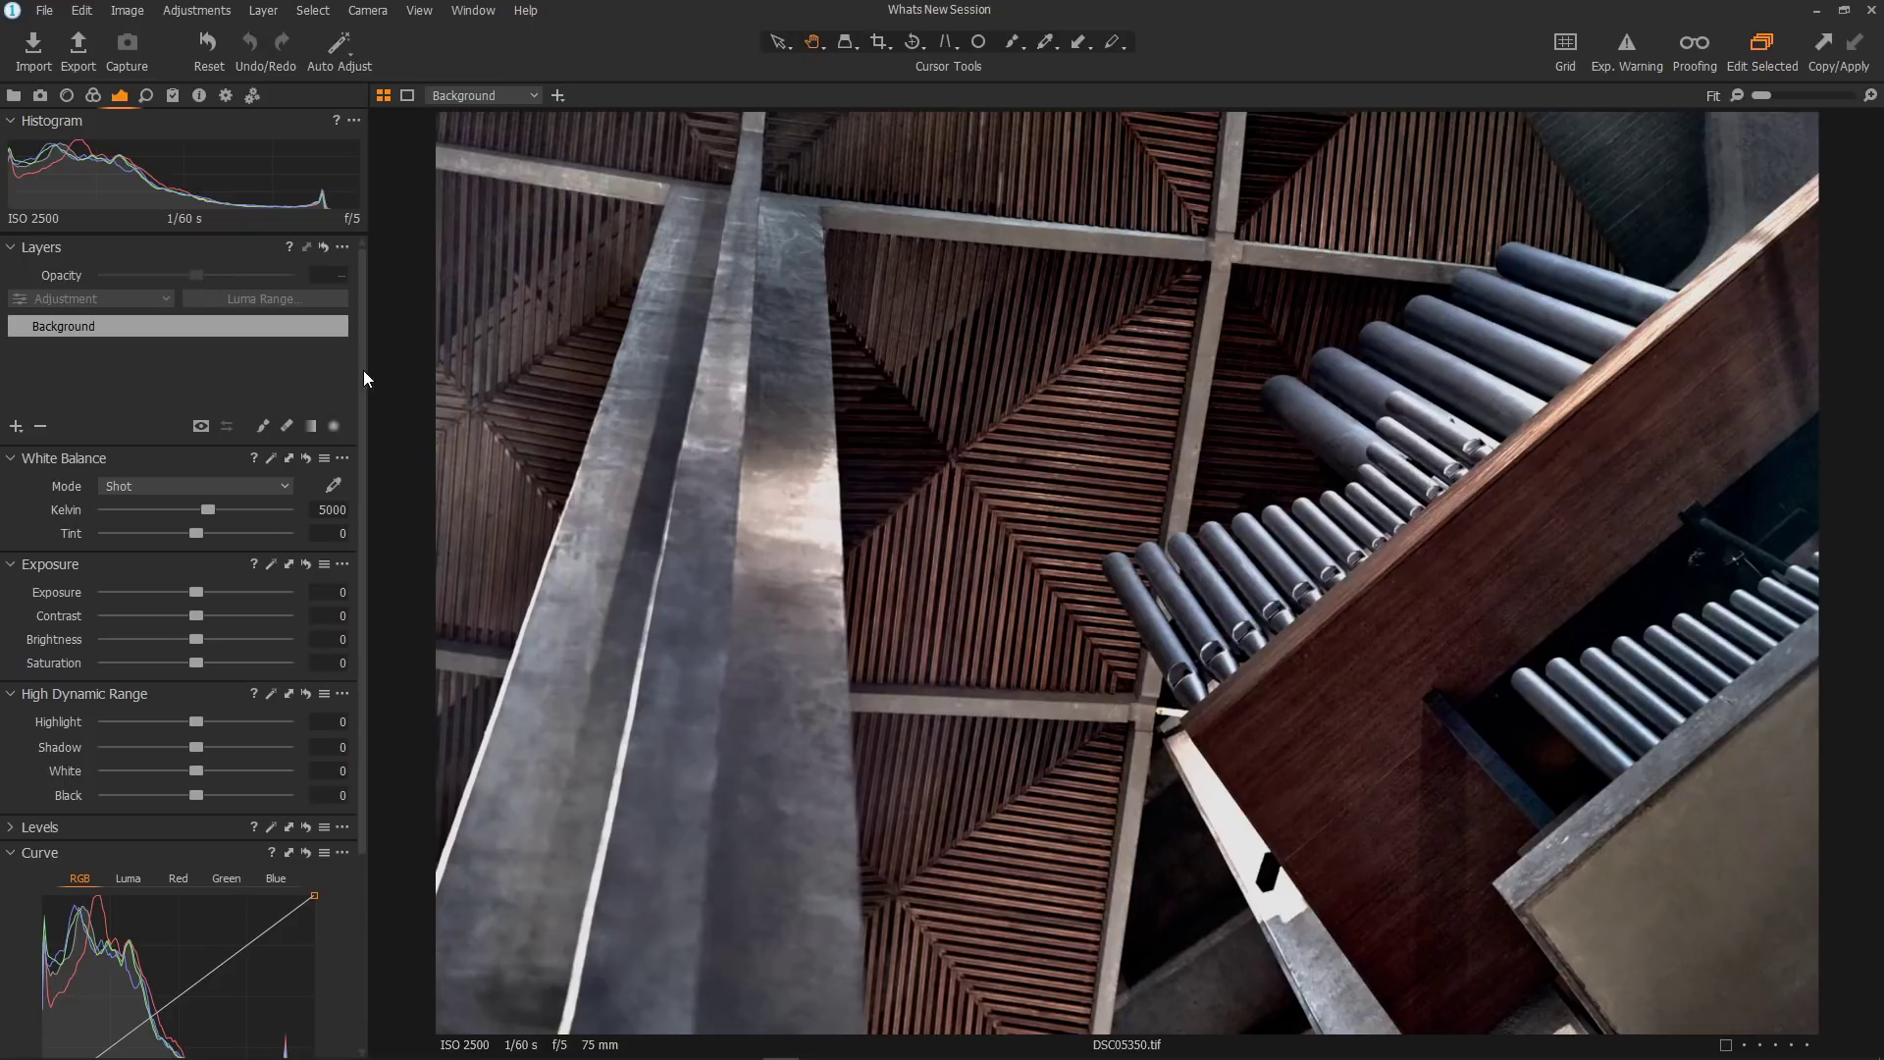
mouse_move(363, 369)
mouse_down()
mouse_move(363, 405)
mouse_move(363, 347)
mouse_move(349, 570)
mouse_move(357, 355)
mouse_up()
drag(120, 122, 121, 137)
mouse_move(363, 346)
mouse_down()
mouse_move(355, 634)
mouse_move(369, 350)
mouse_move(355, 605)
mouse_move(365, 383)
mouse_up()
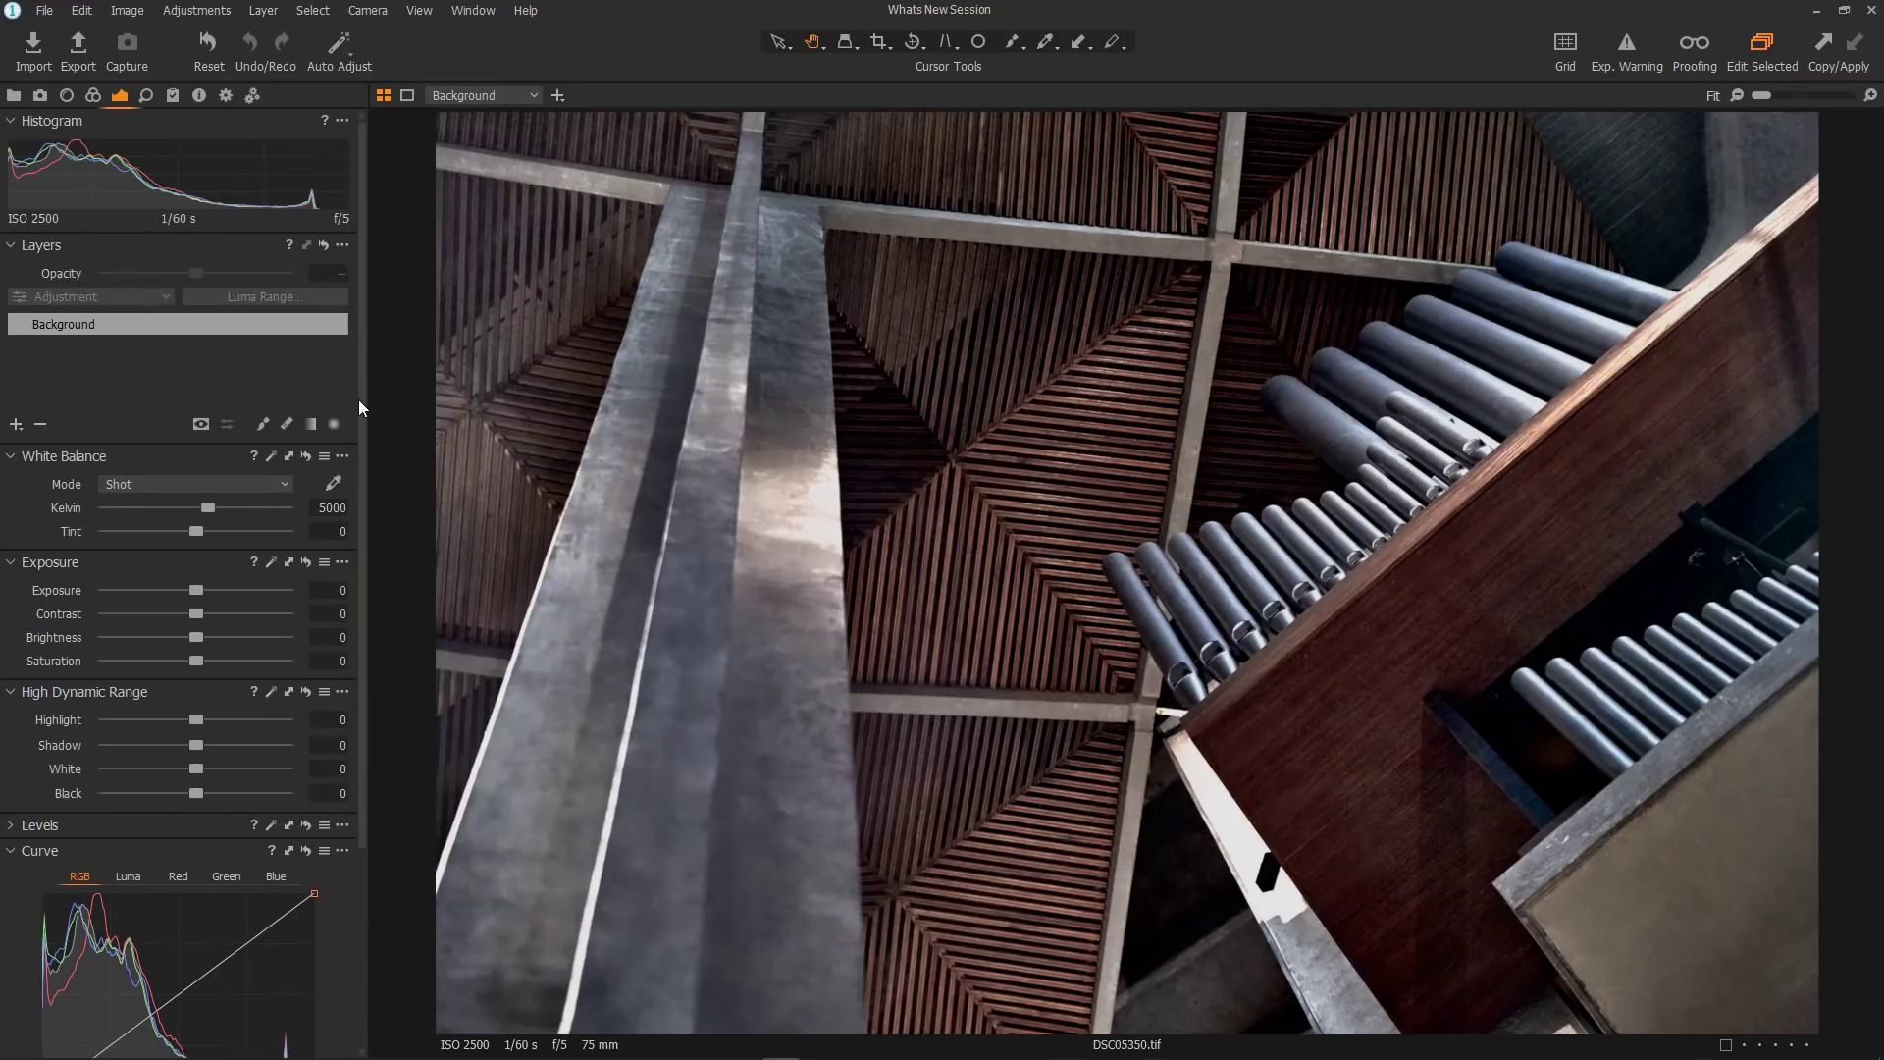
- Pin the Histogram at the top and dock the Layers tool beneath it in the pinned area
click(341, 121)
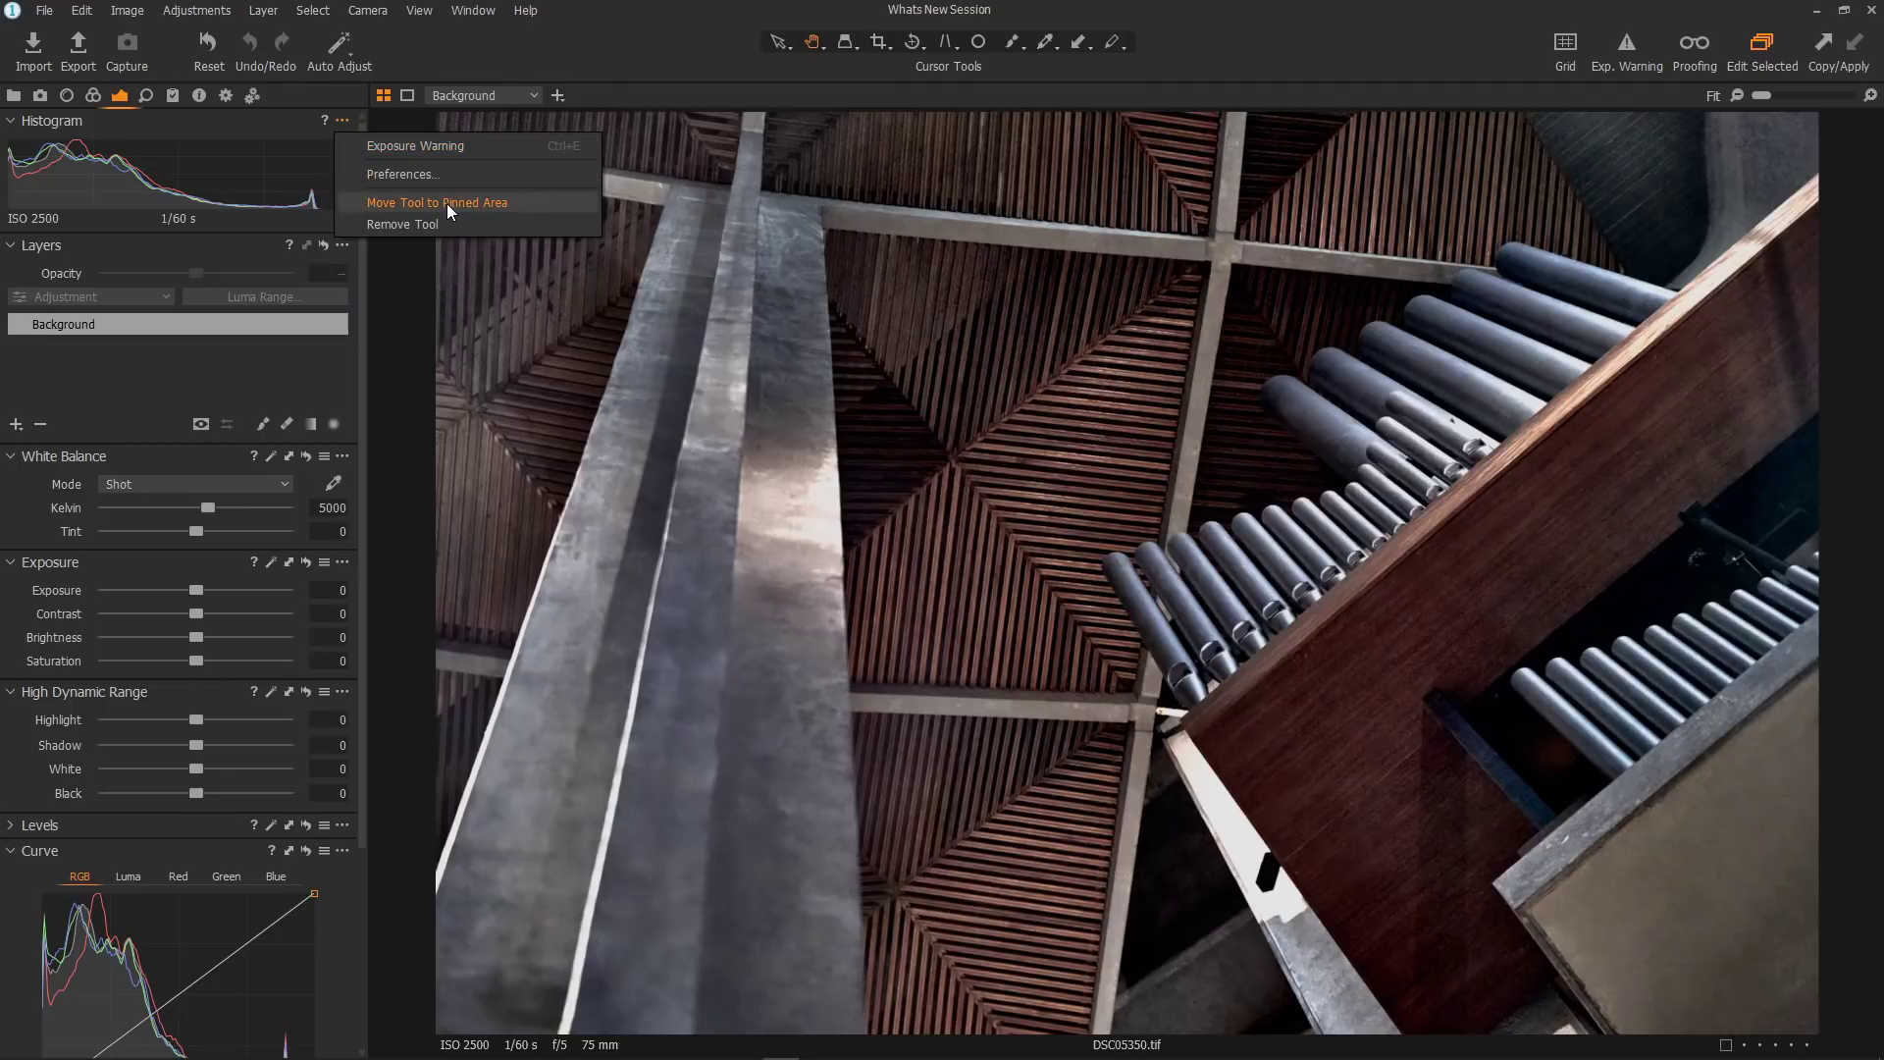
click(446, 203)
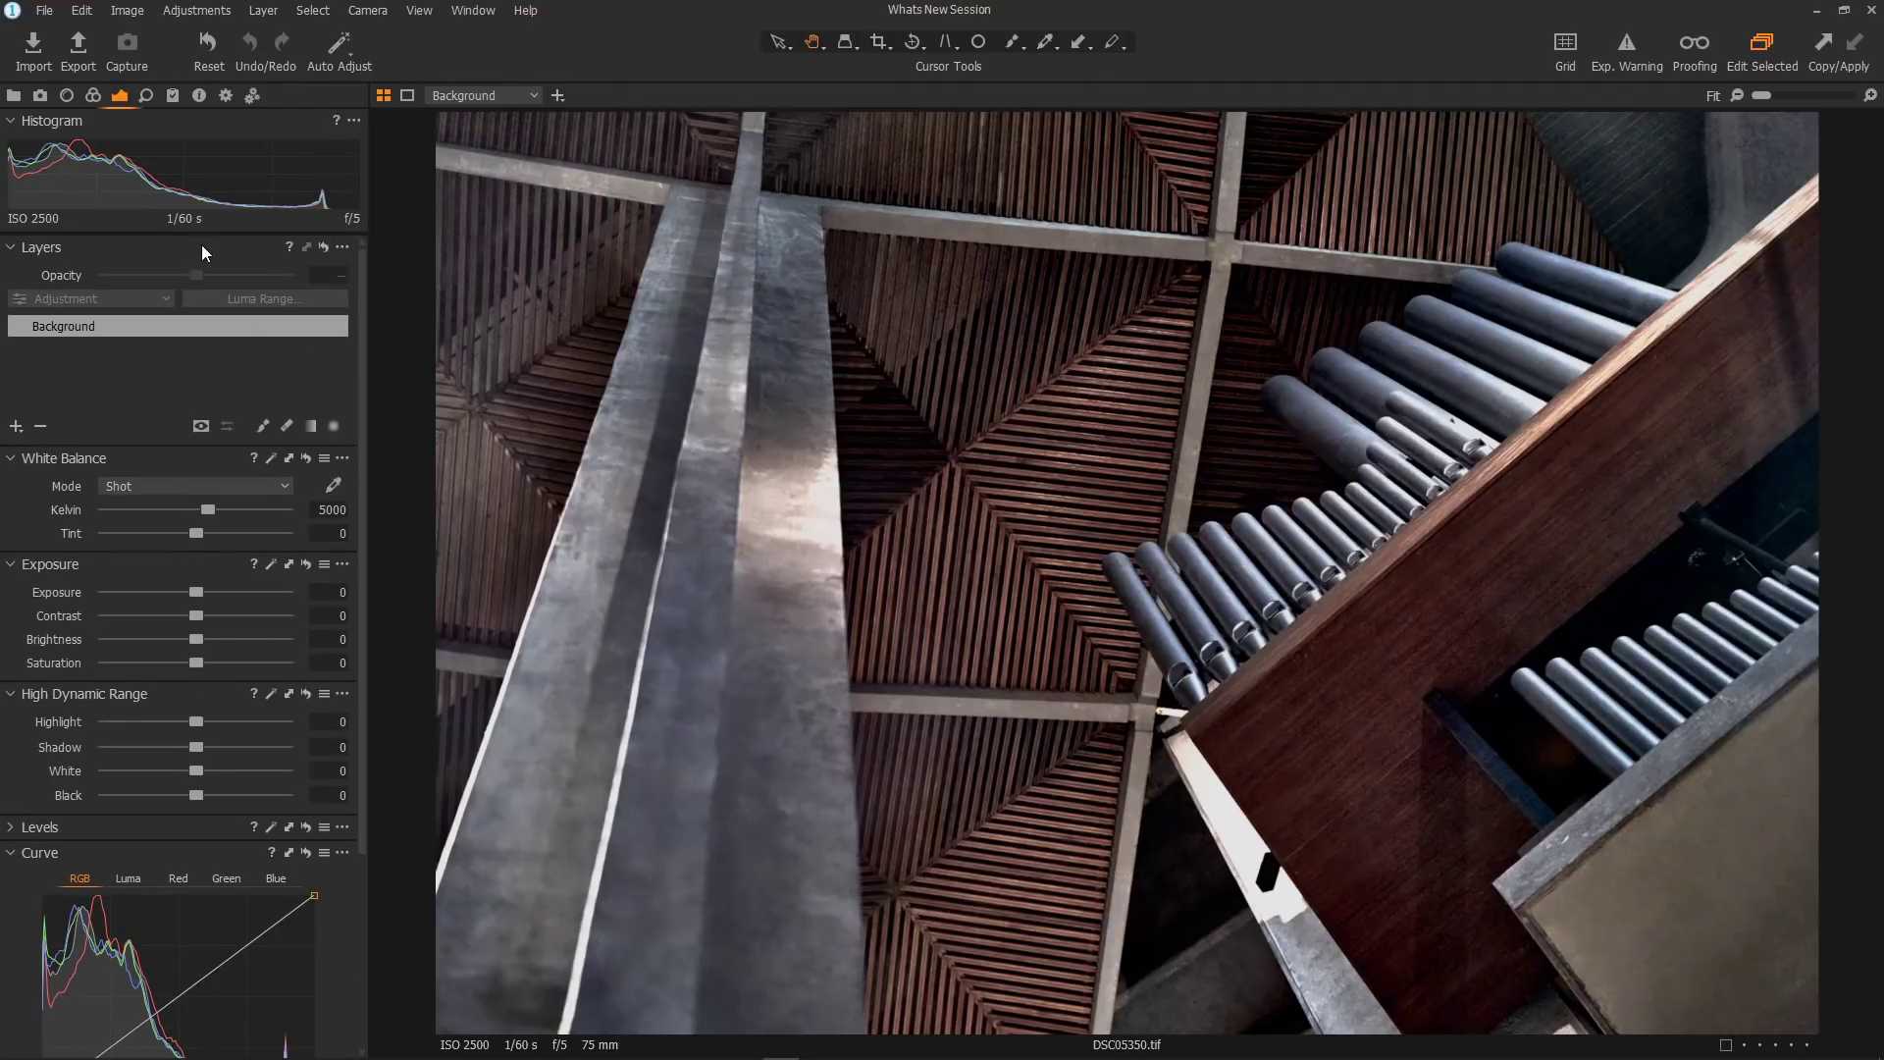
drag(204, 245, 212, 224)
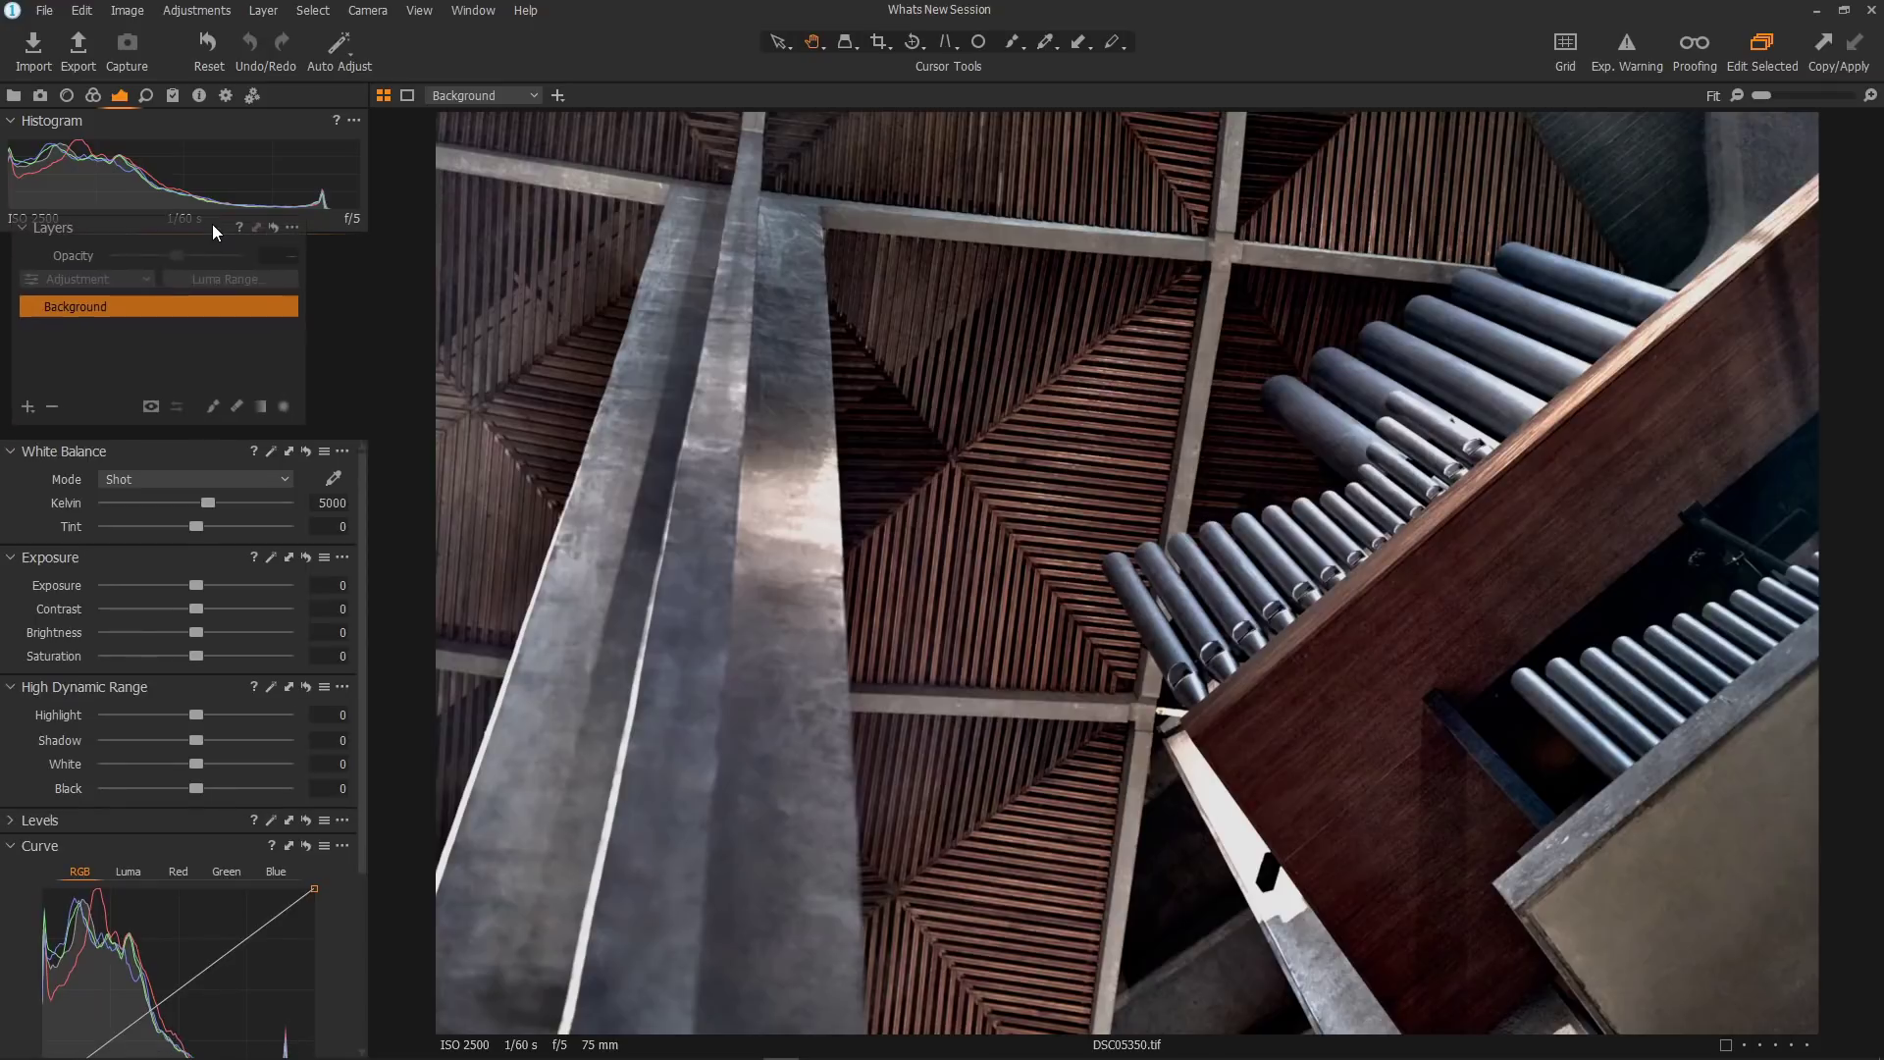
drag(212, 224, 212, 224)
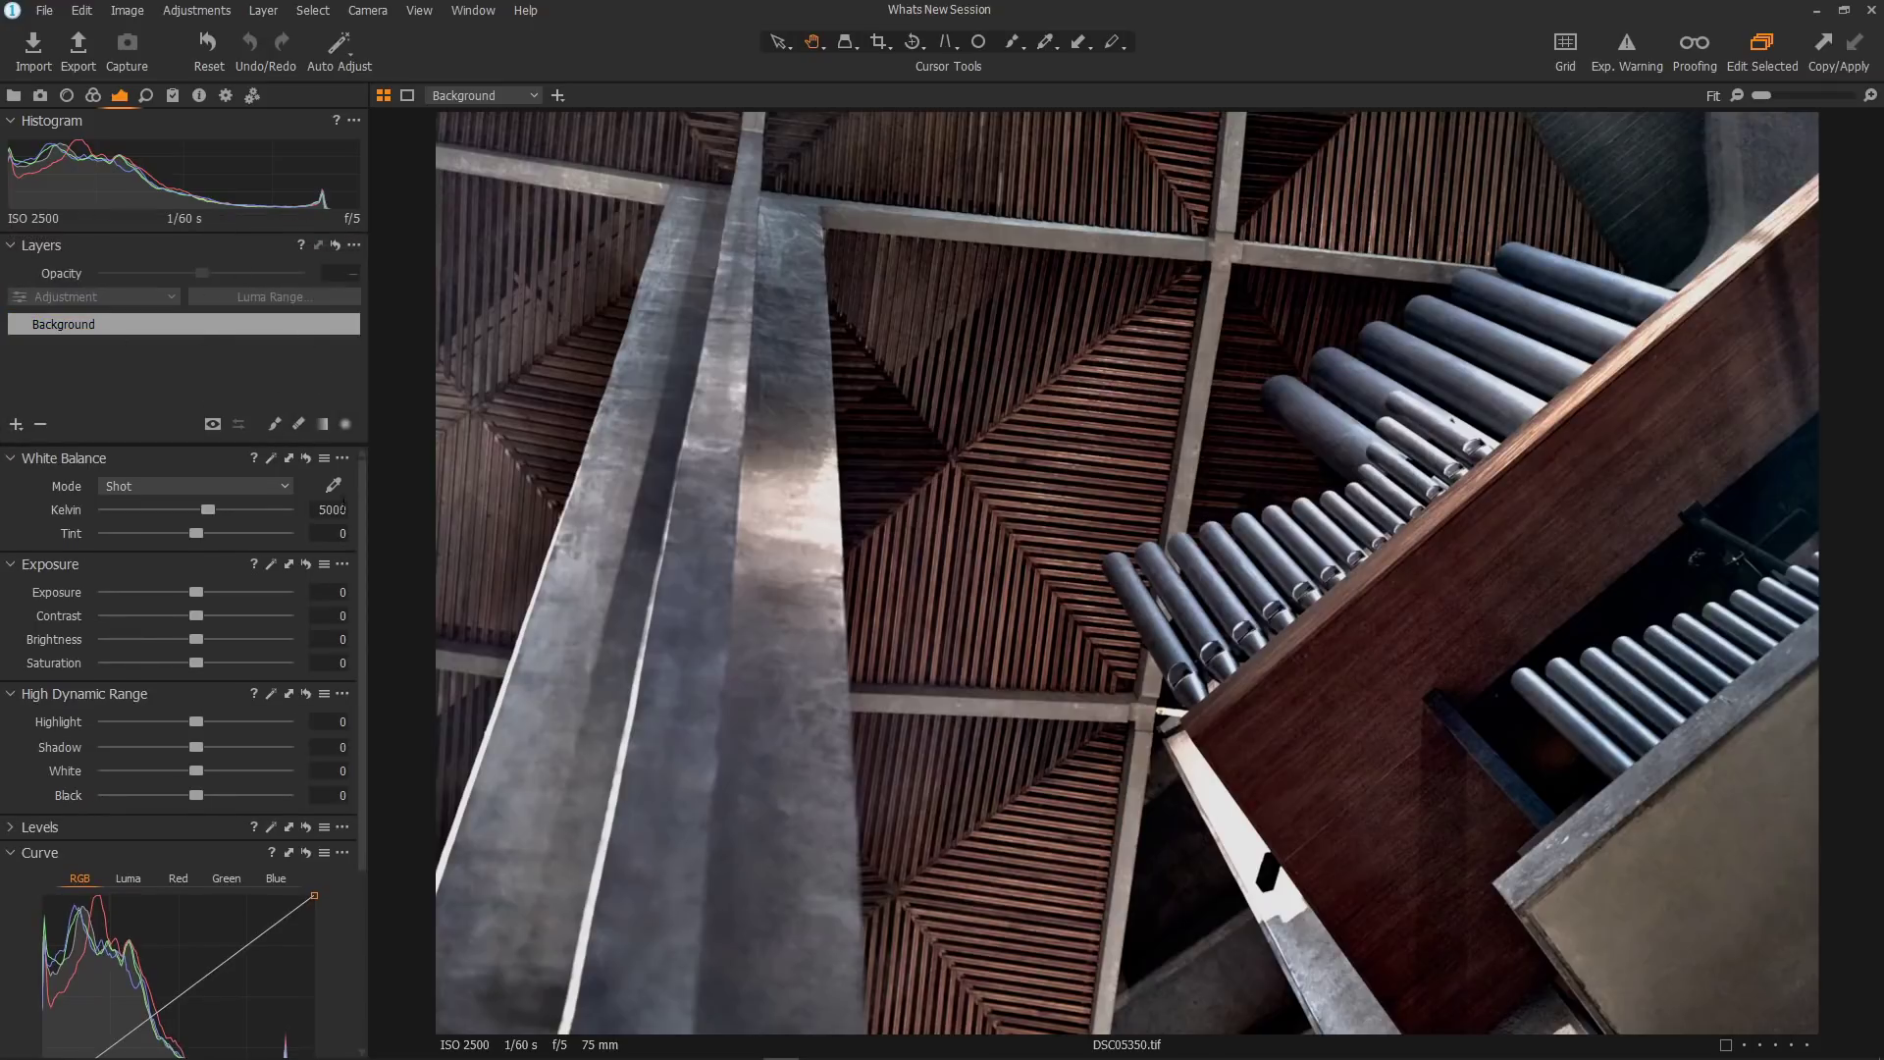
mouse_move(366, 504)
mouse_down()
mouse_move(356, 691)
mouse_move(371, 492)
mouse_up()
drag(367, 732, 361, 938)
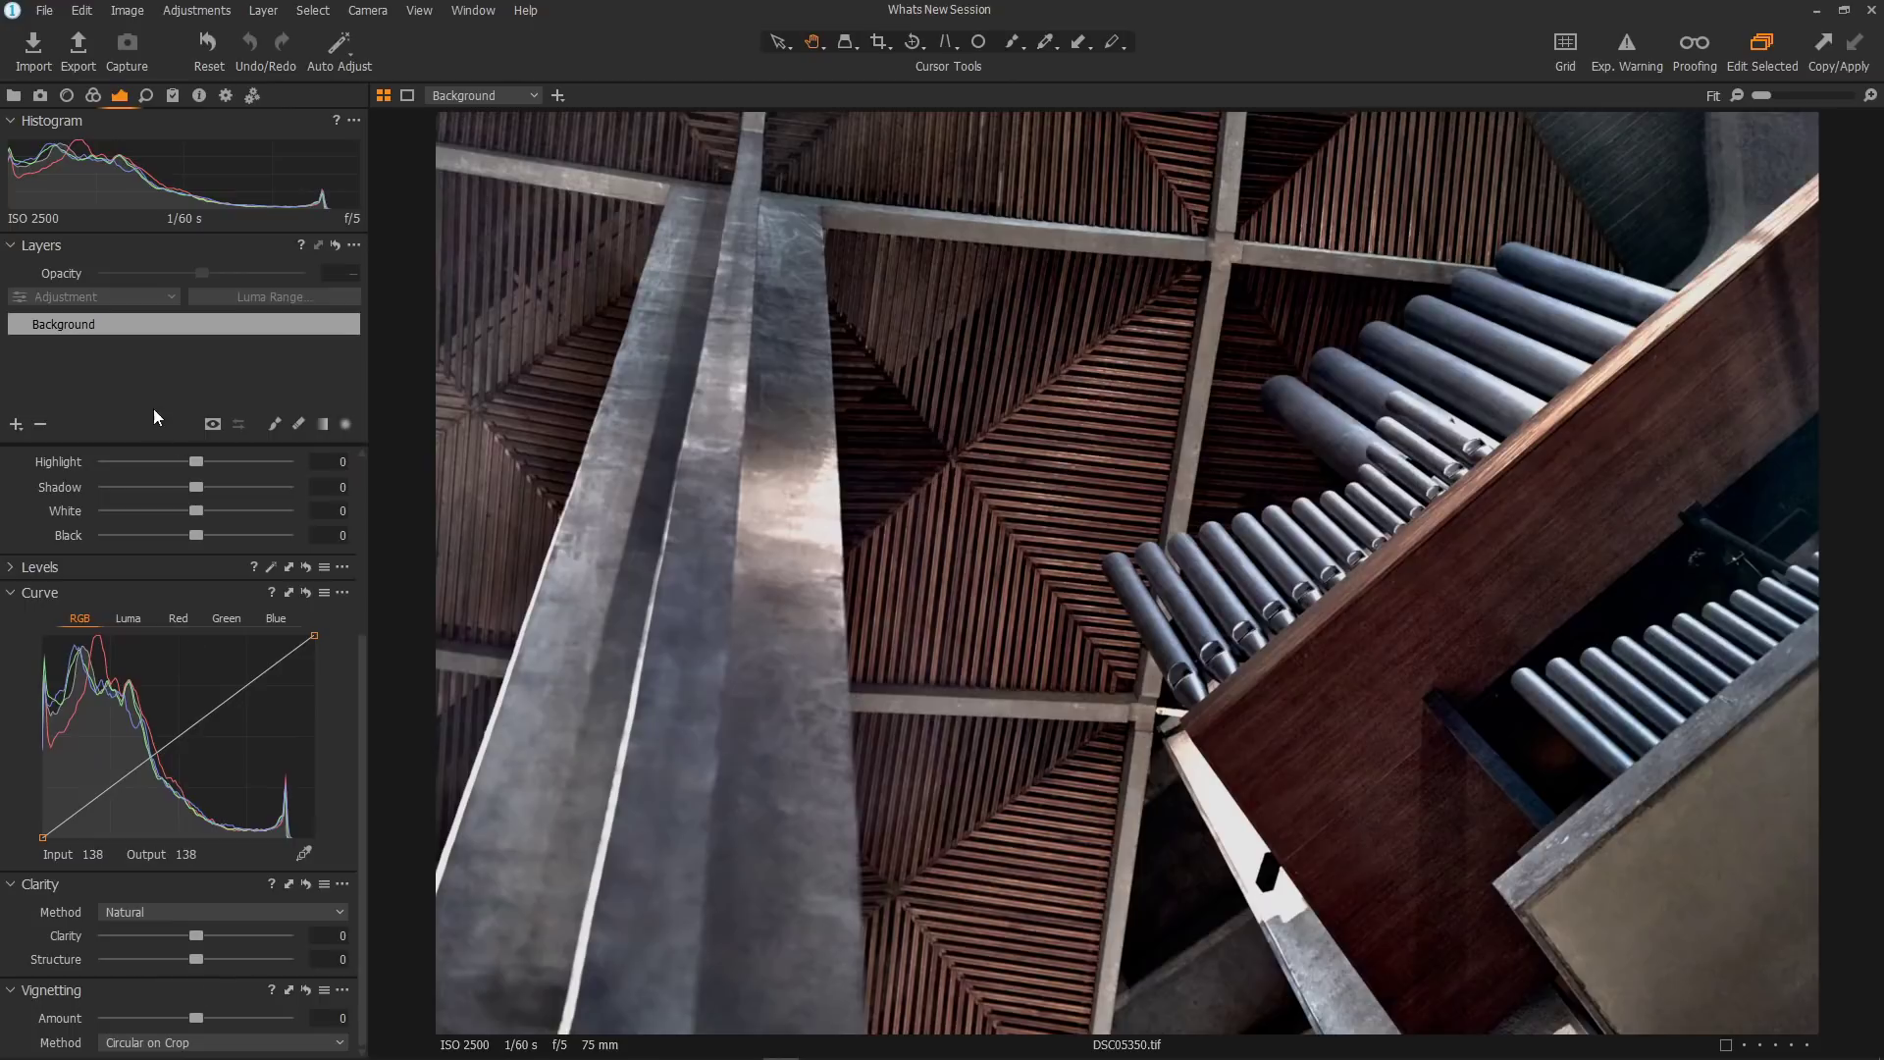
drag(368, 726, 356, 501)
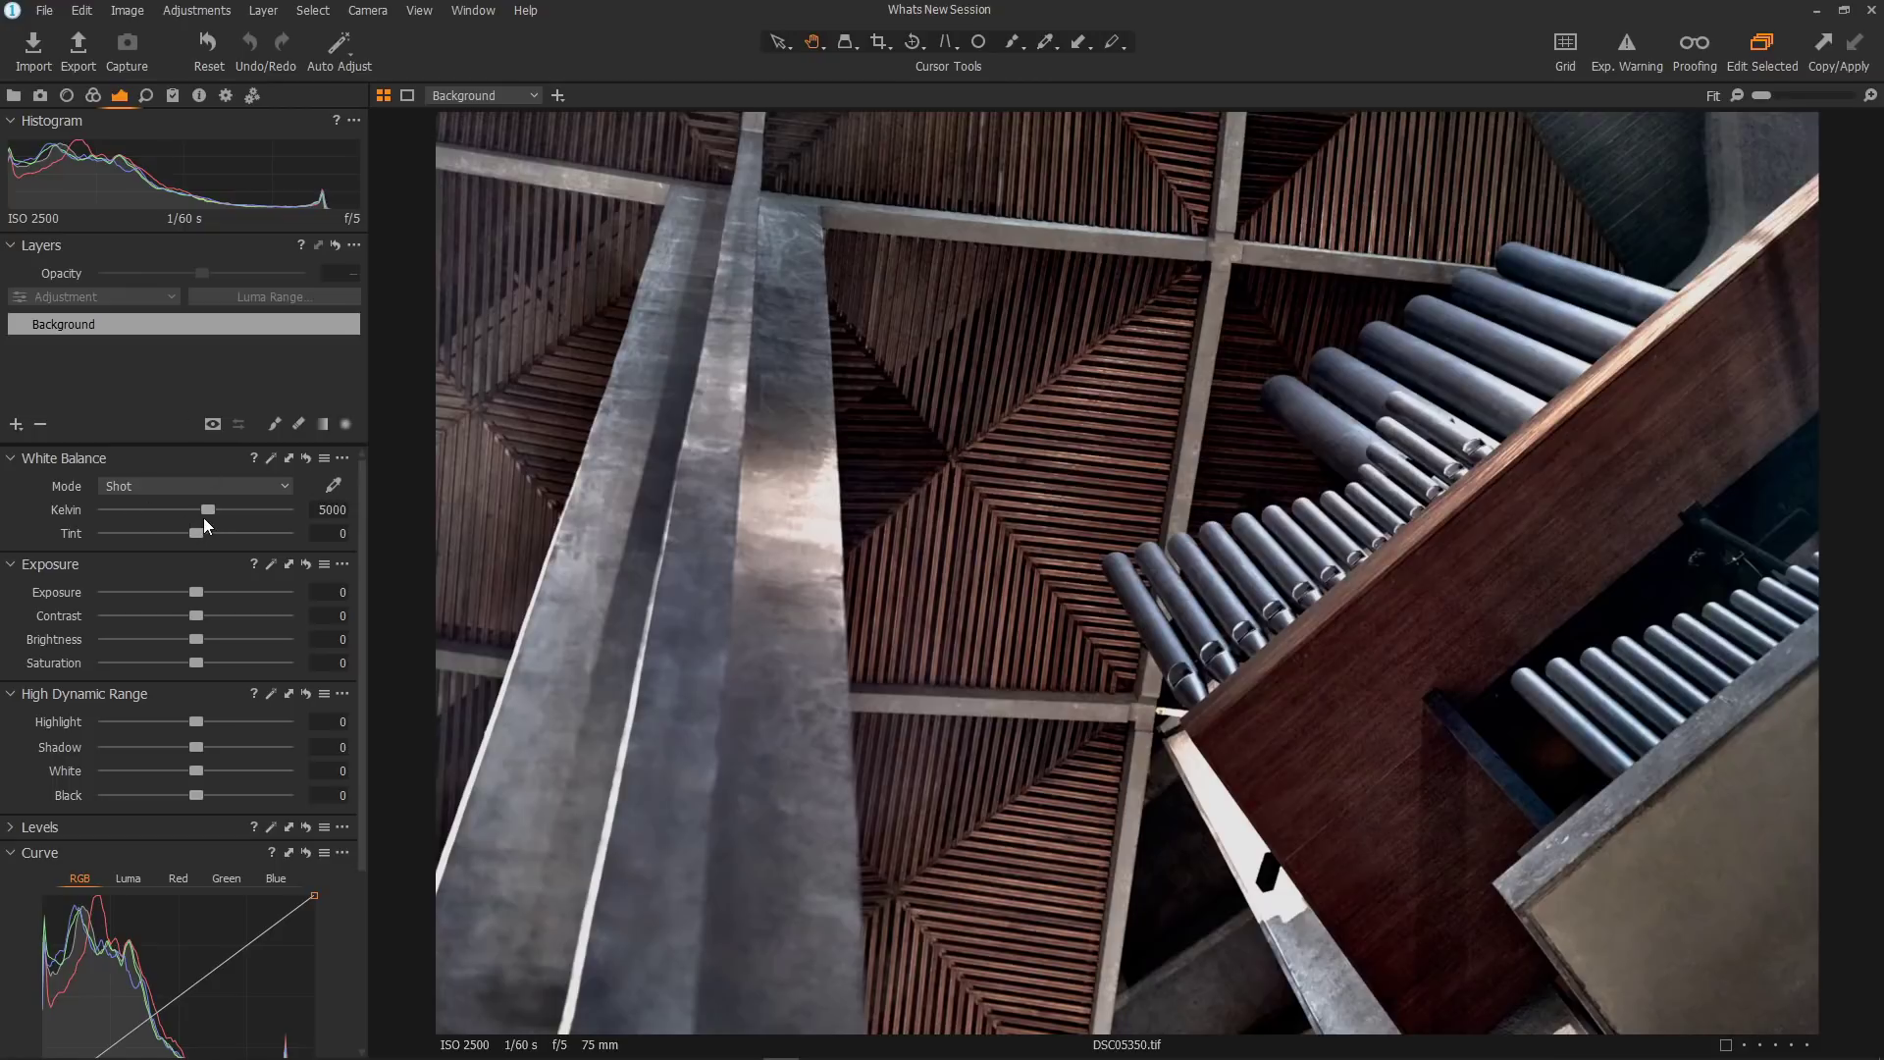
- Enable 'Scroll wheel changes slider value' in the General preferences
scroll(209, 509, down, 2)
scroll(209, 508, up, 2)
scroll(207, 508, down, 1)
scroll(210, 503, up, 4)
click(88, 11)
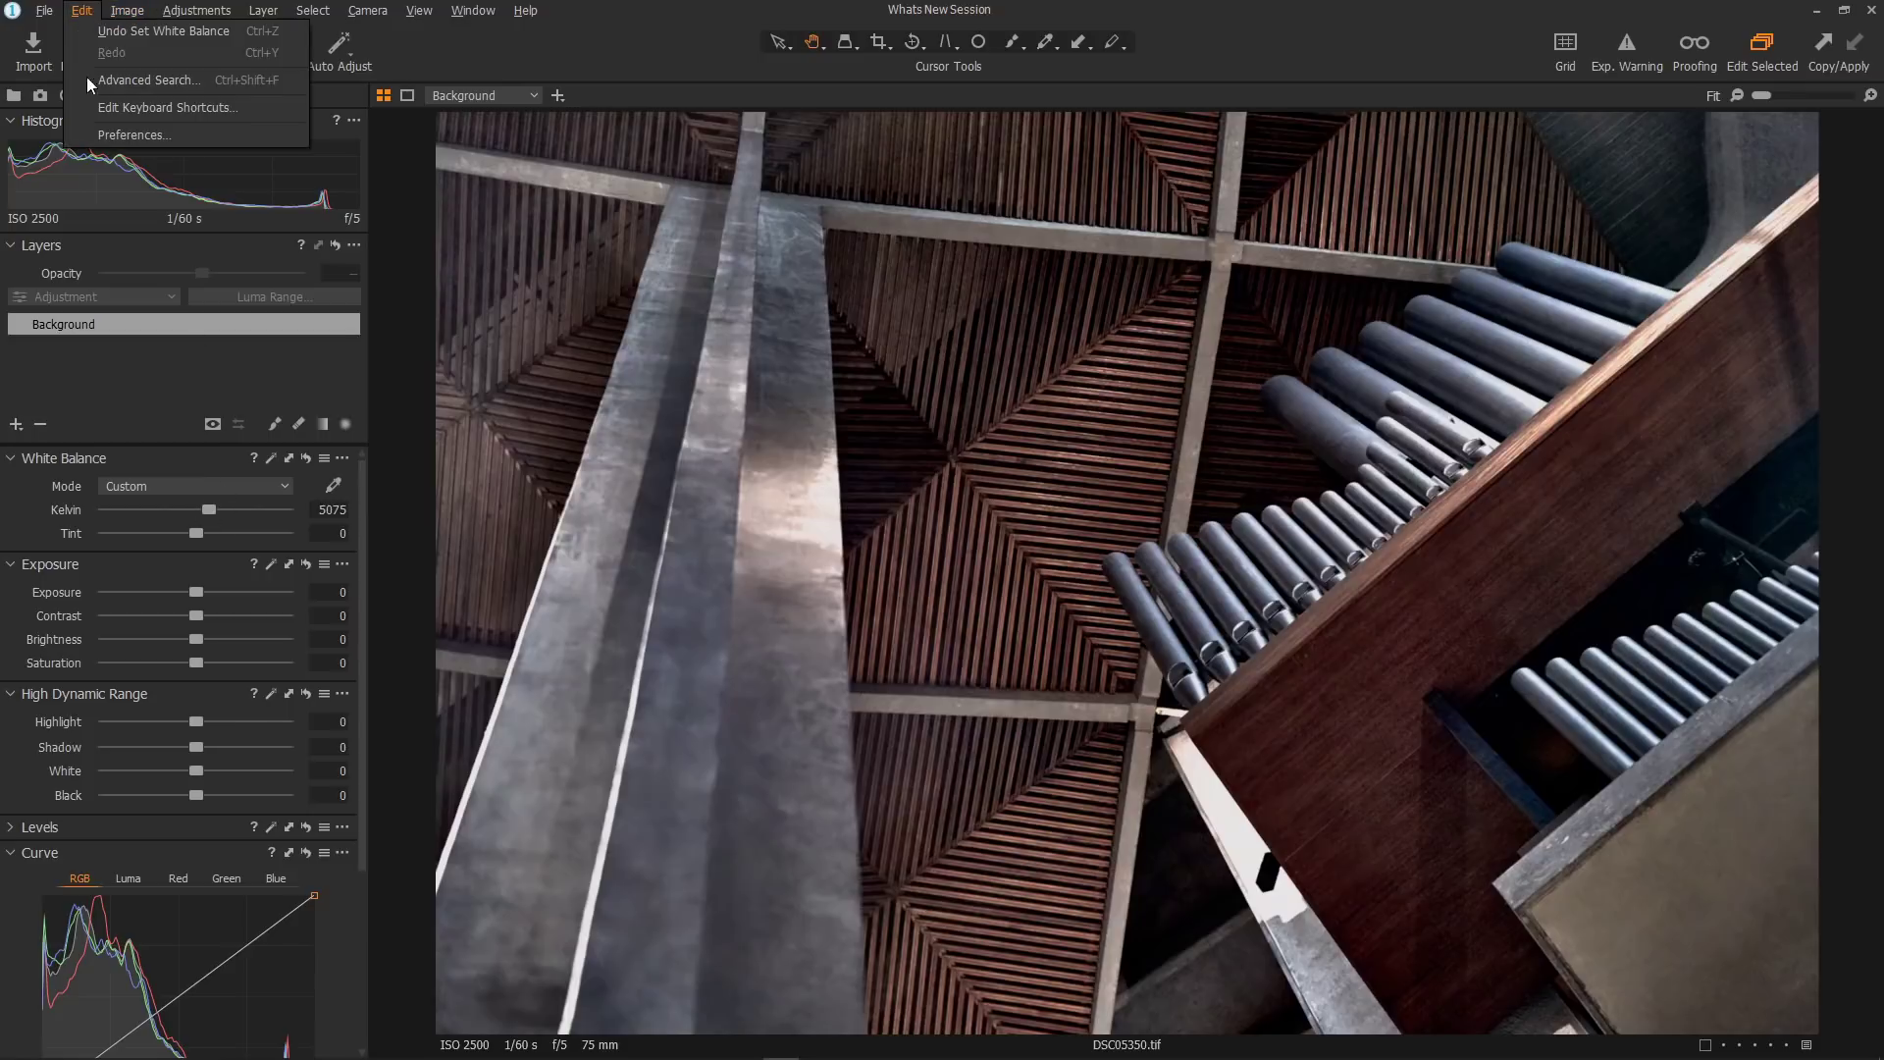
click(114, 135)
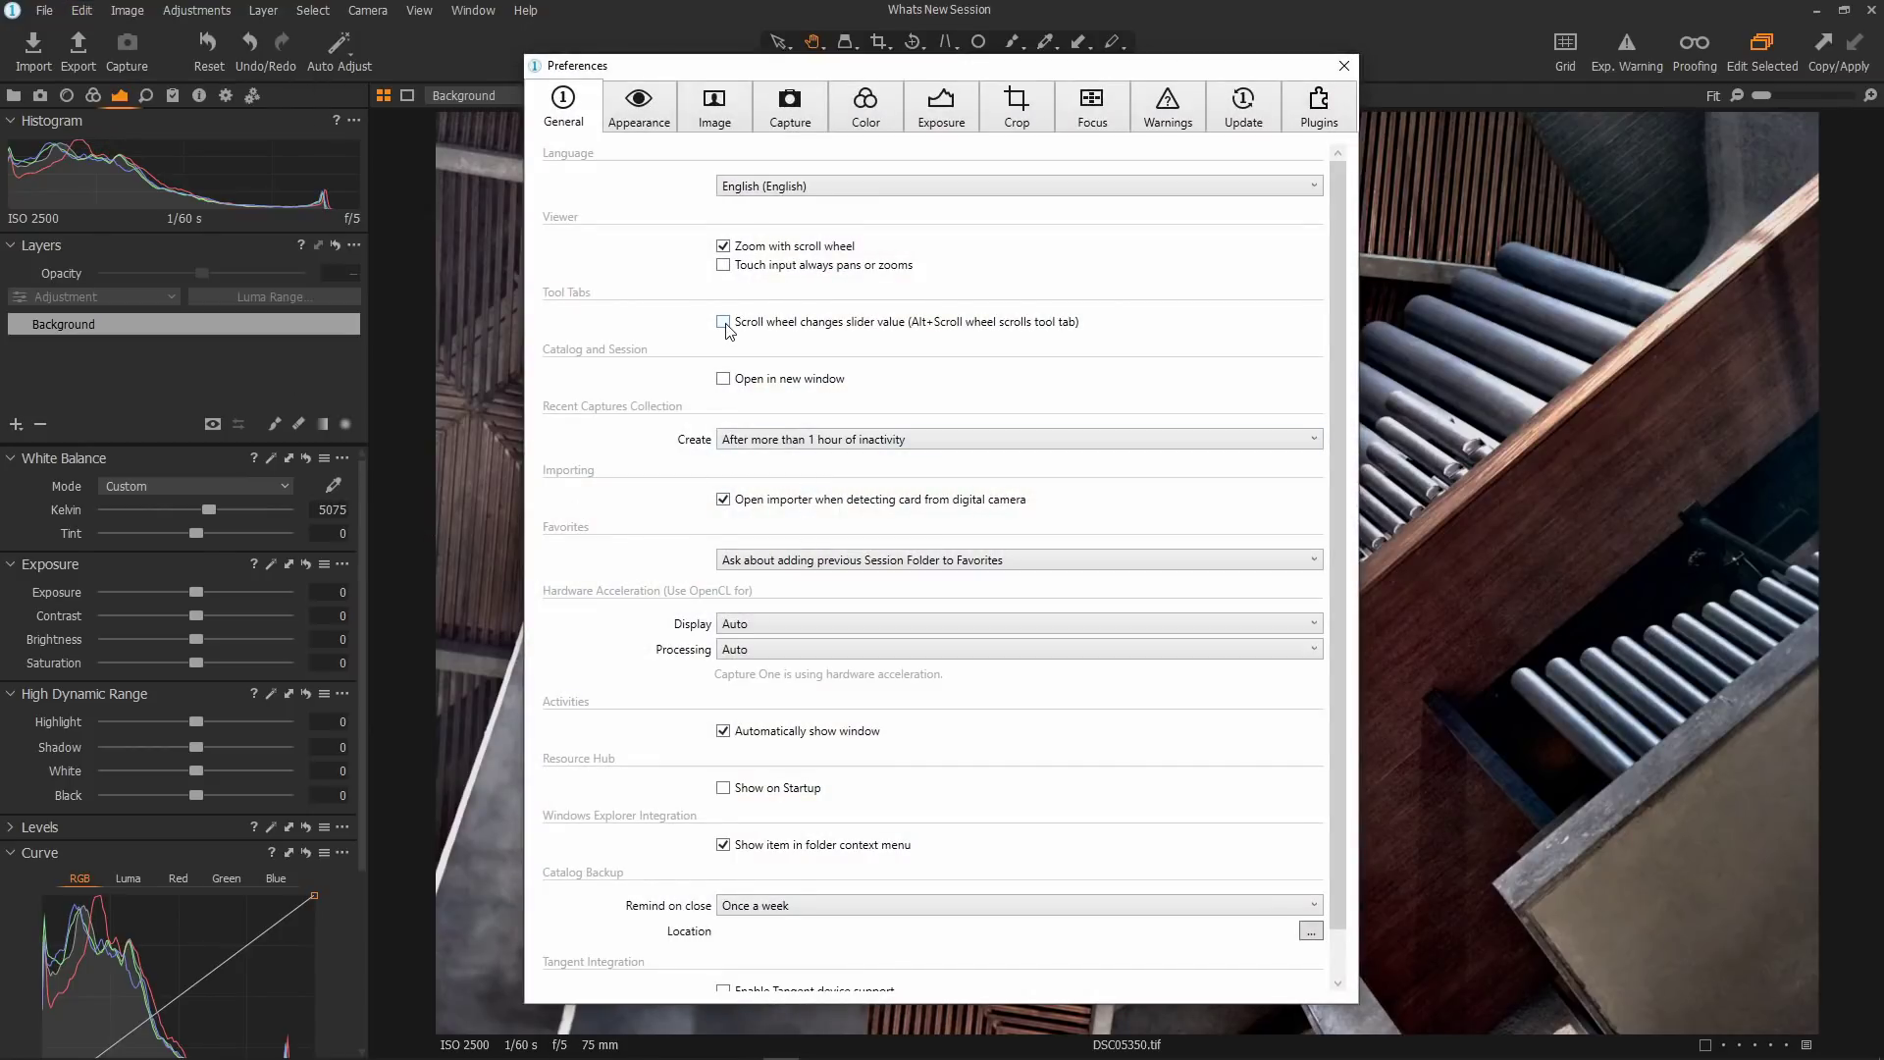
click(726, 324)
click(1344, 67)
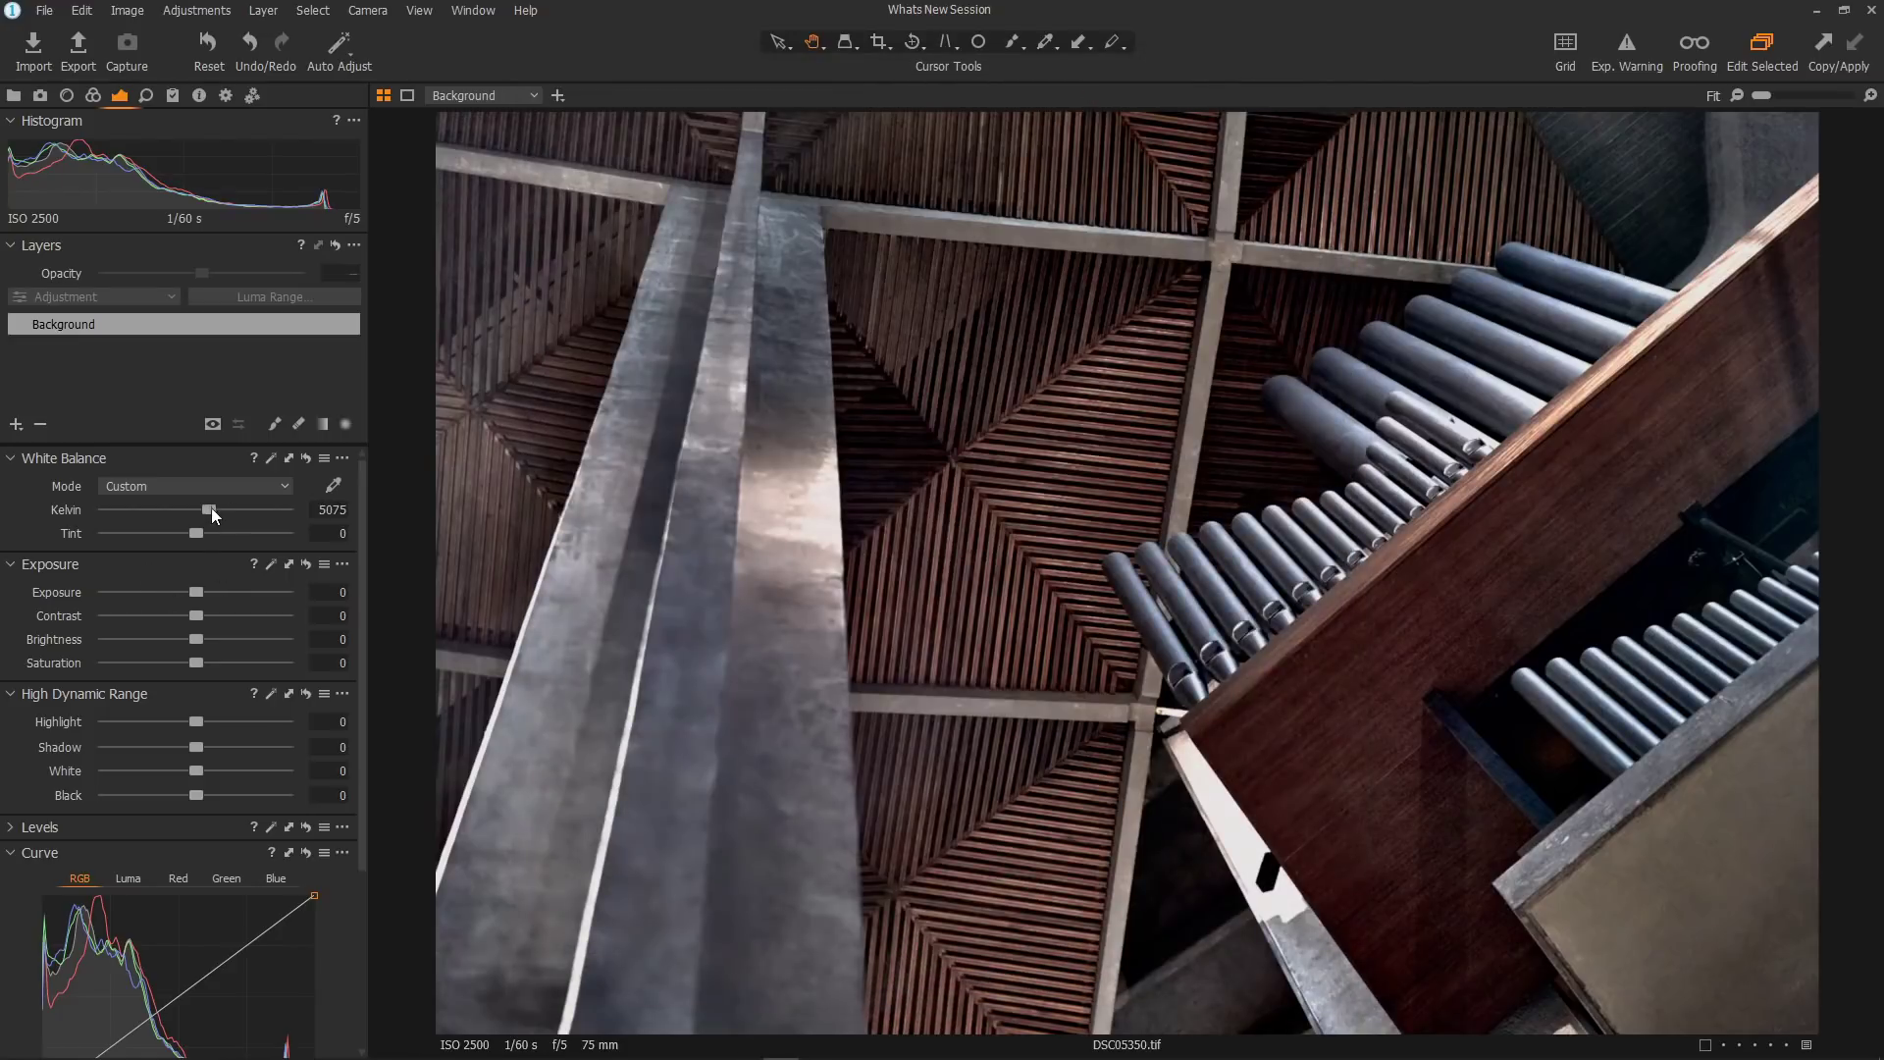
- Scroll over the Kelvin and Tint sliders to set white balance to 5075 K and tint -1
scroll(207, 515, up, 2)
scroll(208, 515, down, 2)
scroll(207, 510, down, 2)
scroll(207, 510, up, 2)
scroll(192, 533, down, 1)
scroll(203, 610, down, 3)
scroll(204, 609, up, 3)
scroll(203, 610, down, 3)
scroll(203, 608, up, 5)
- Browse the Color Editor's Advanced and Skin Tone tabs, returning to Basic
mouse_move(358, 569)
mouse_down()
mouse_move(362, 662)
mouse_move(359, 567)
mouse_up()
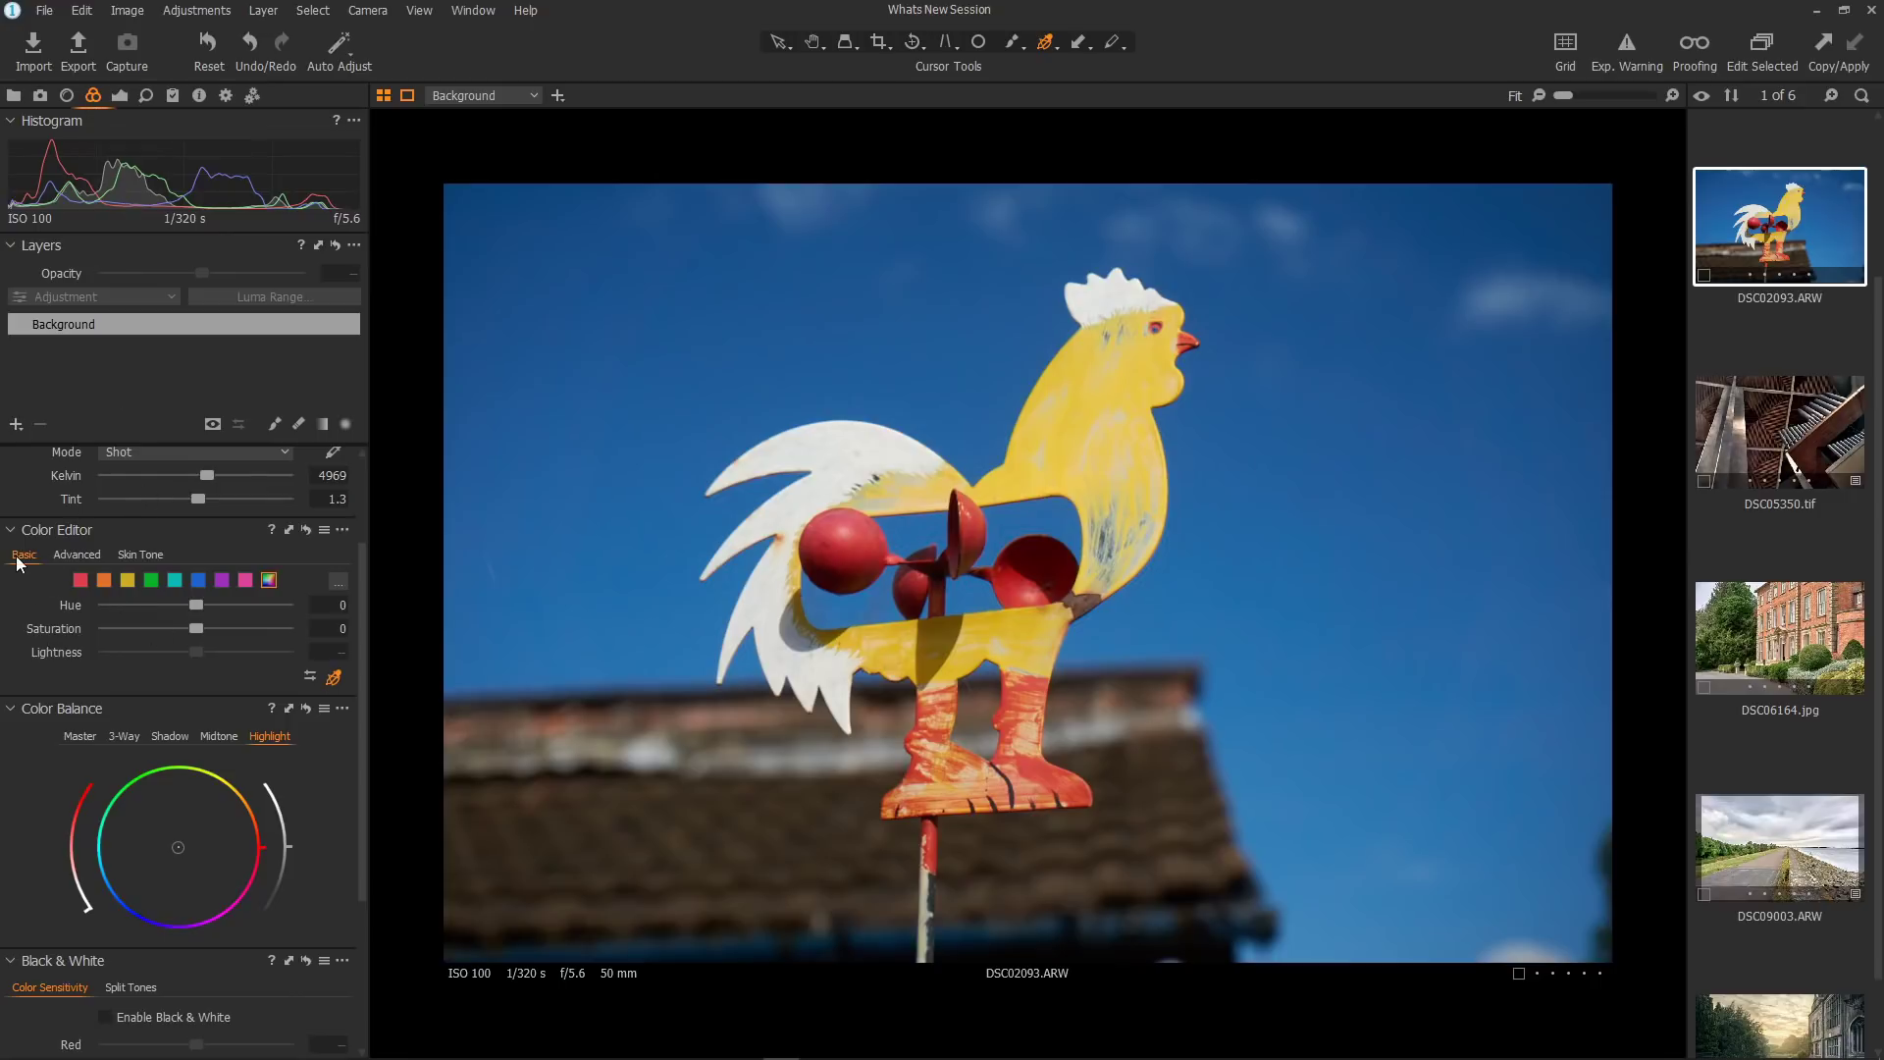
click(78, 555)
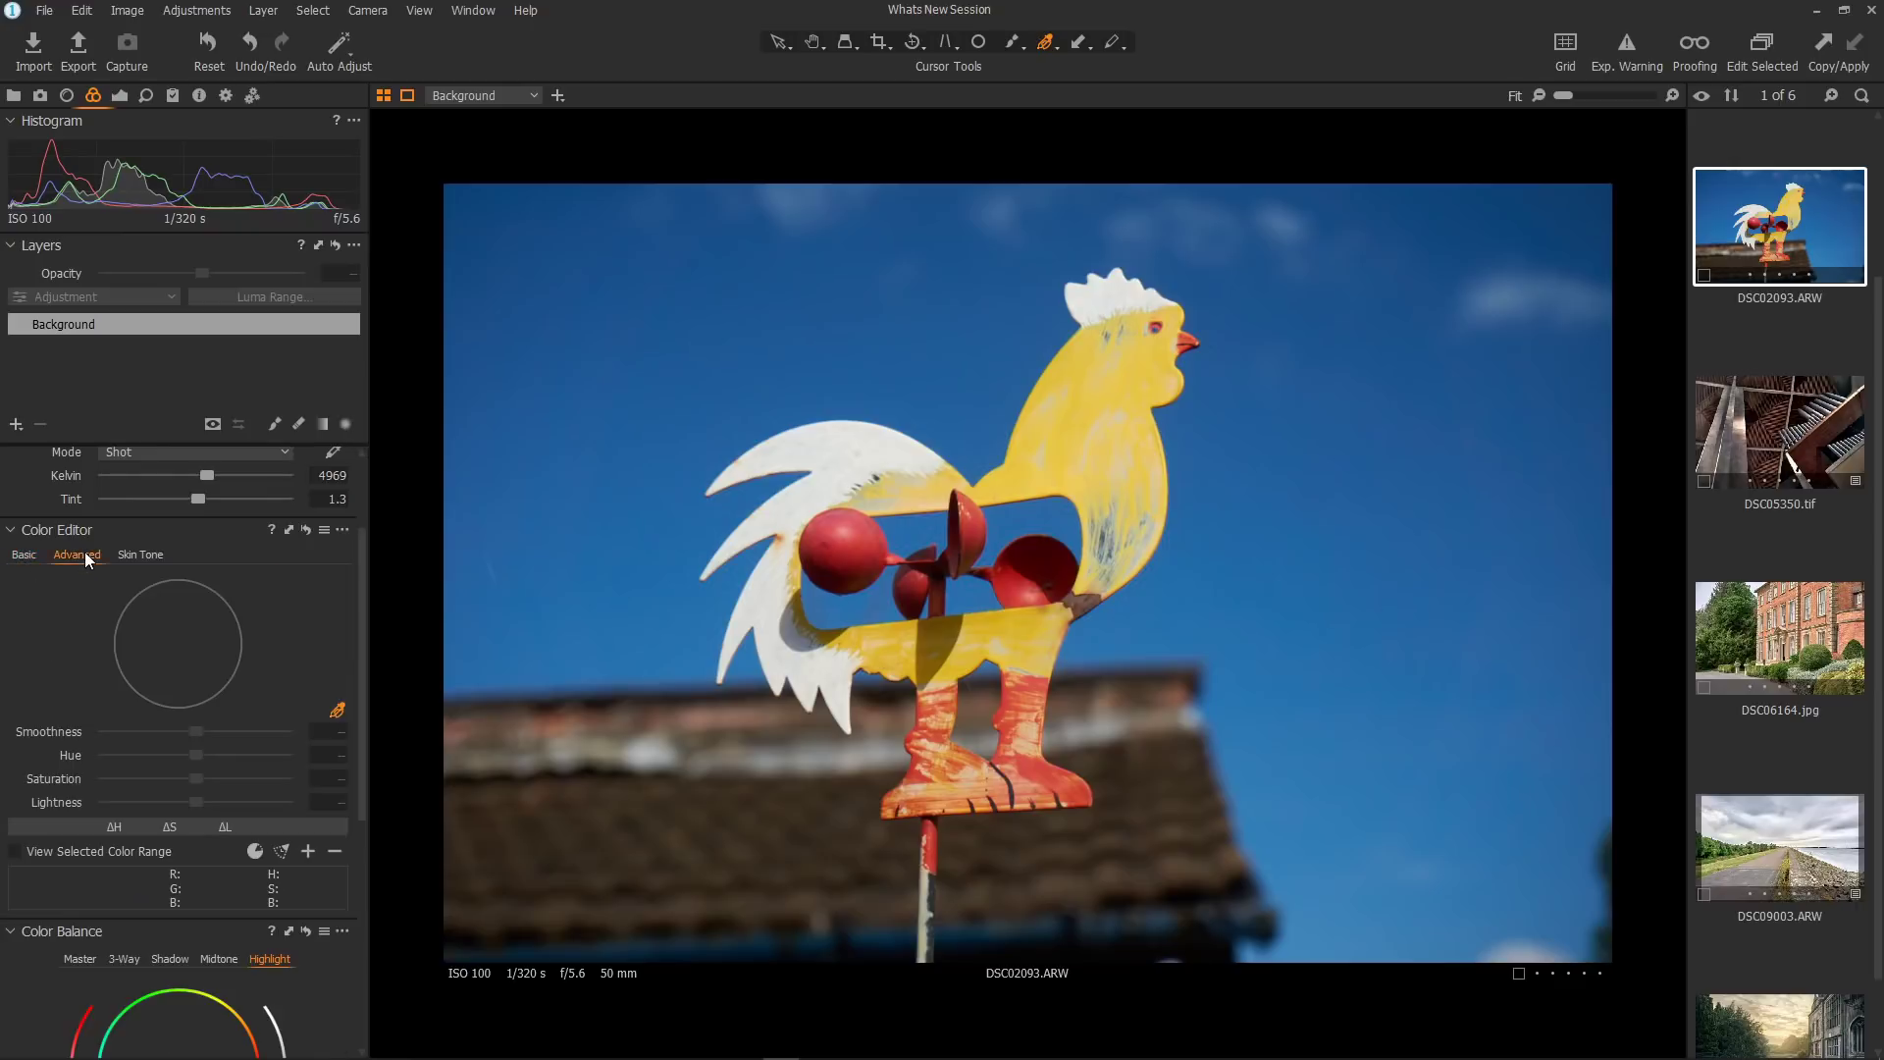
click(141, 555)
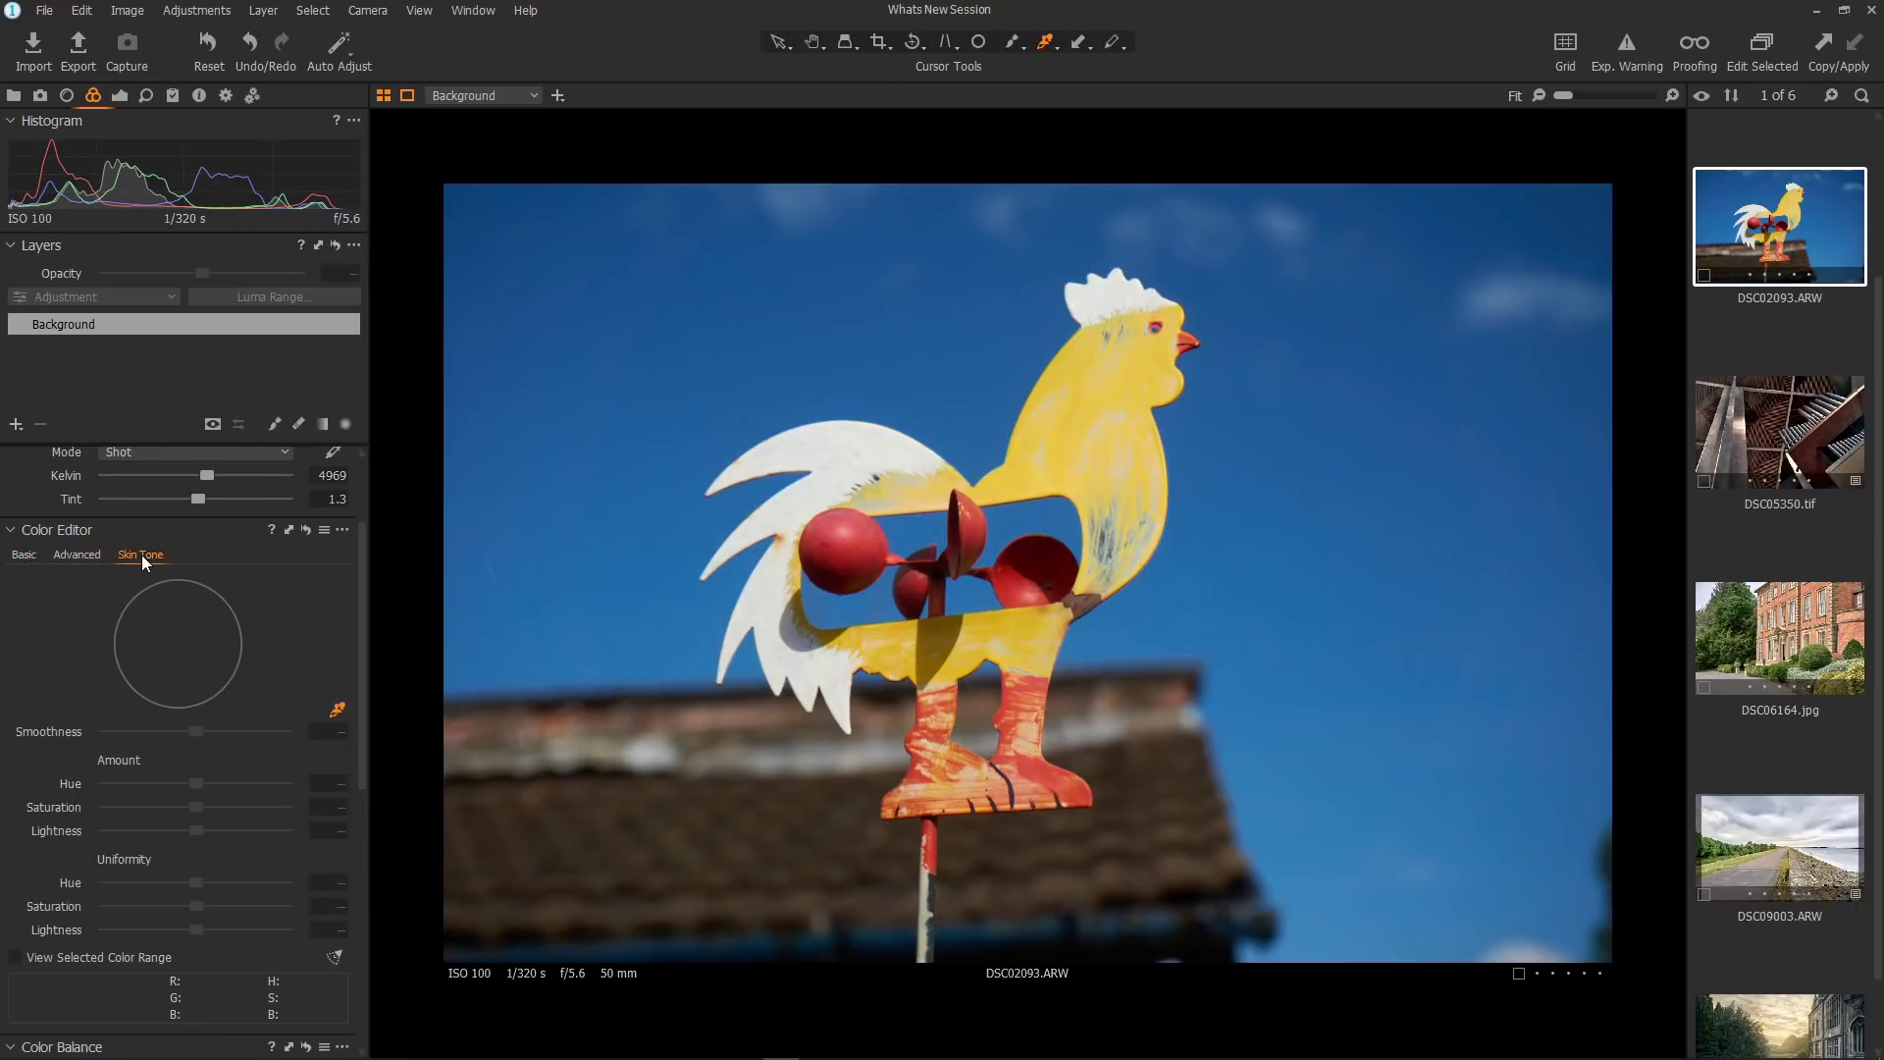
click(26, 555)
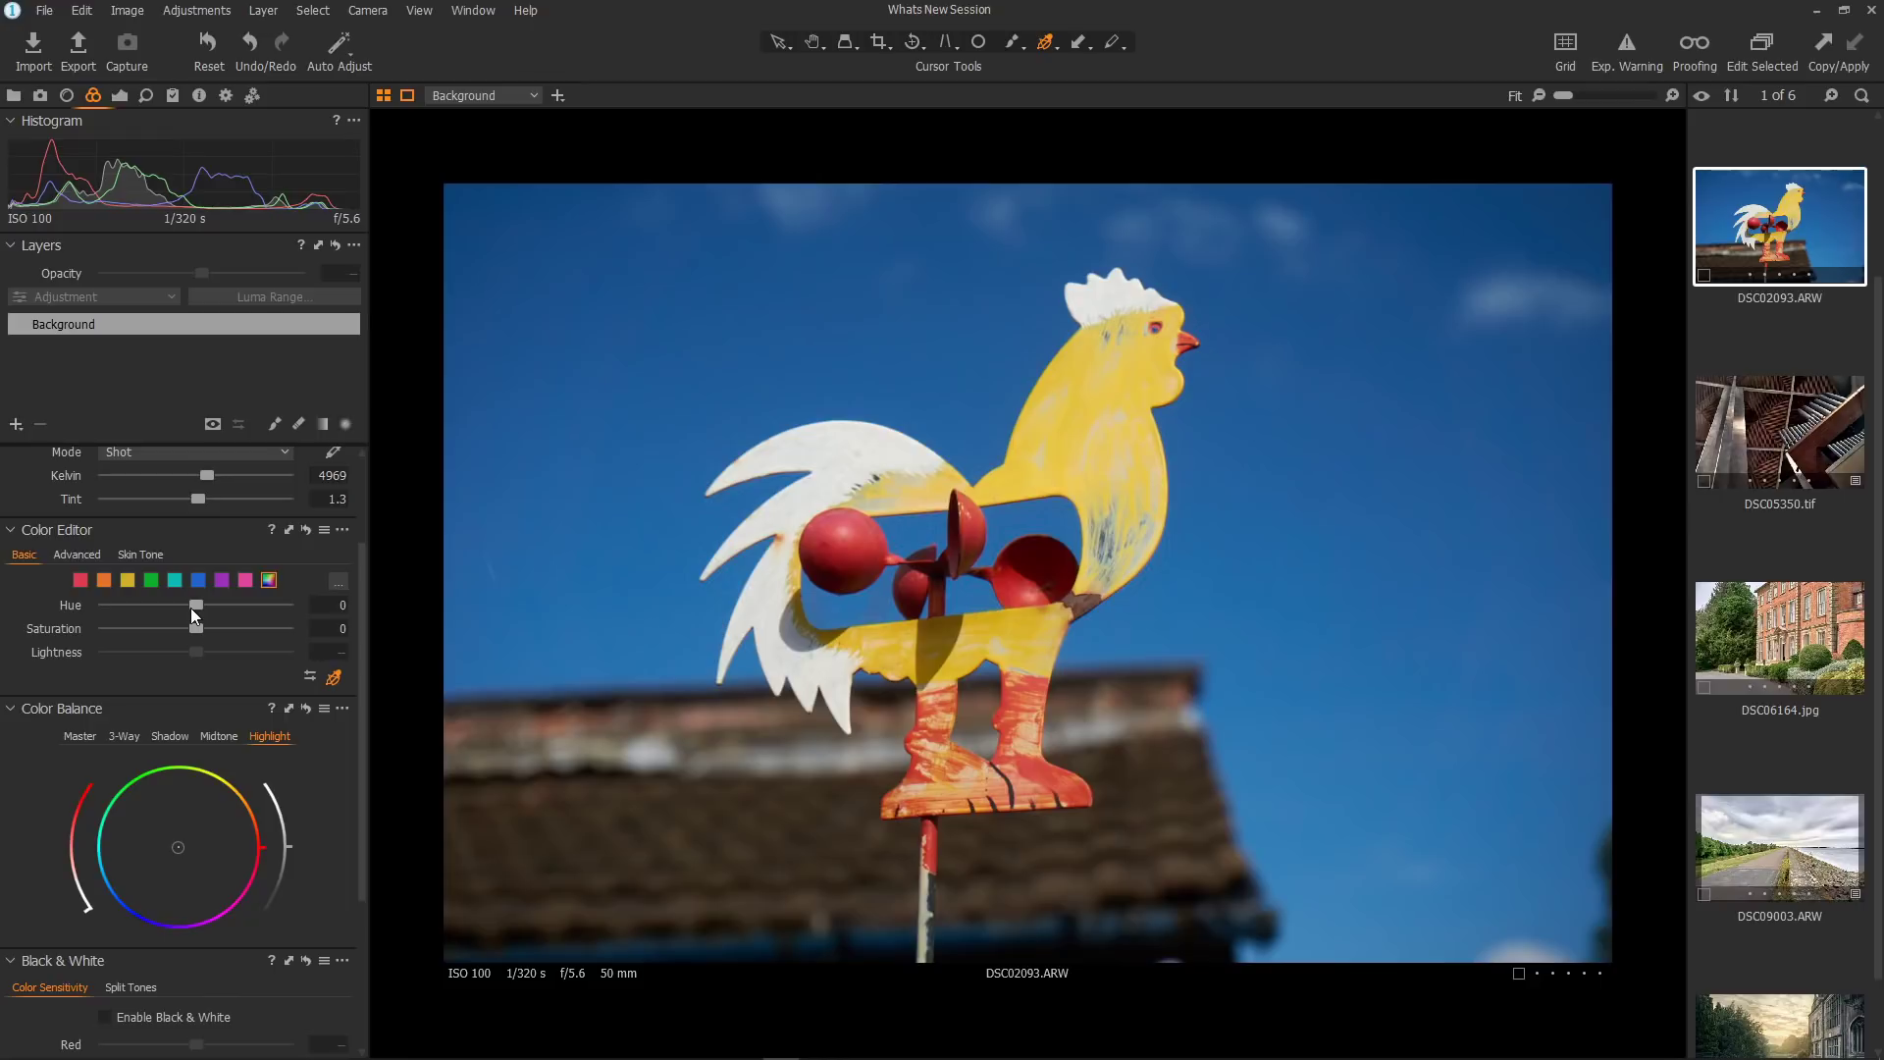
- Step through the red, orange, yellow, green, blue, purple and pink ranges, then select red
click(85, 581)
click(106, 581)
click(127, 581)
click(150, 581)
click(201, 583)
click(221, 581)
click(245, 580)
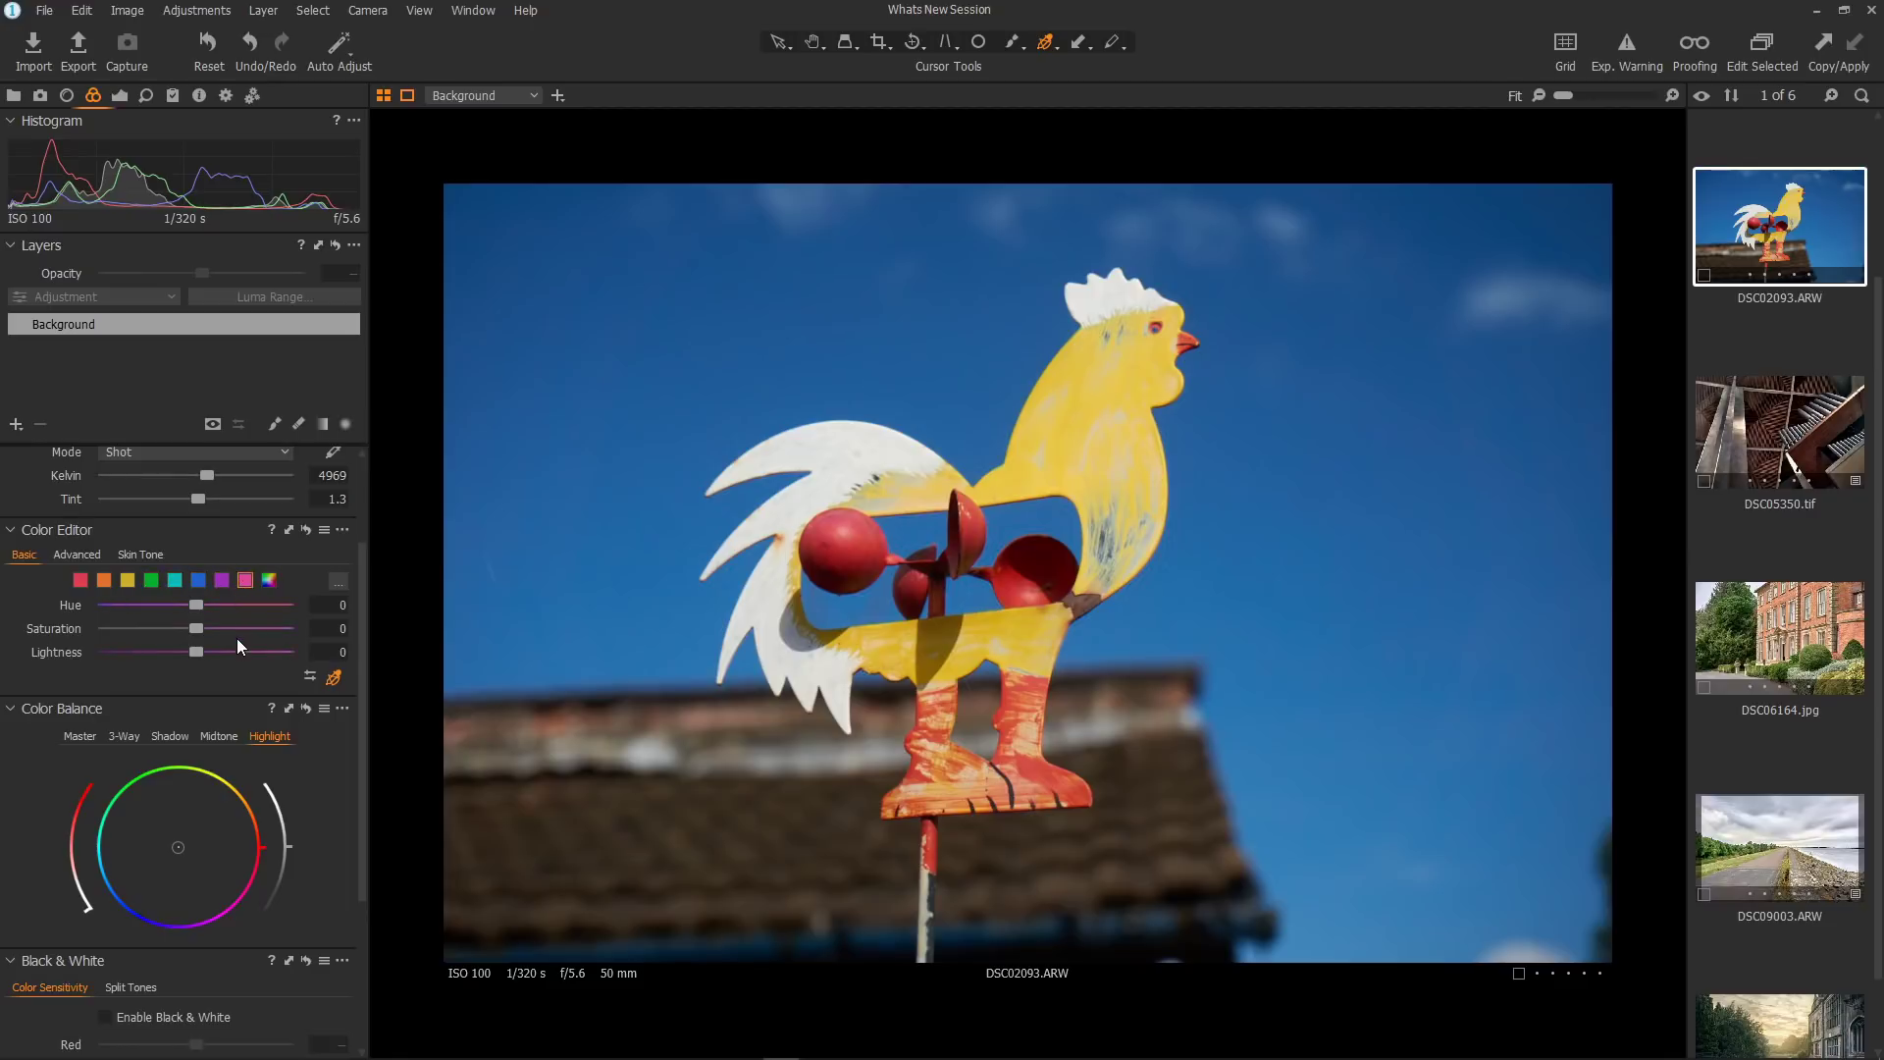
click(273, 583)
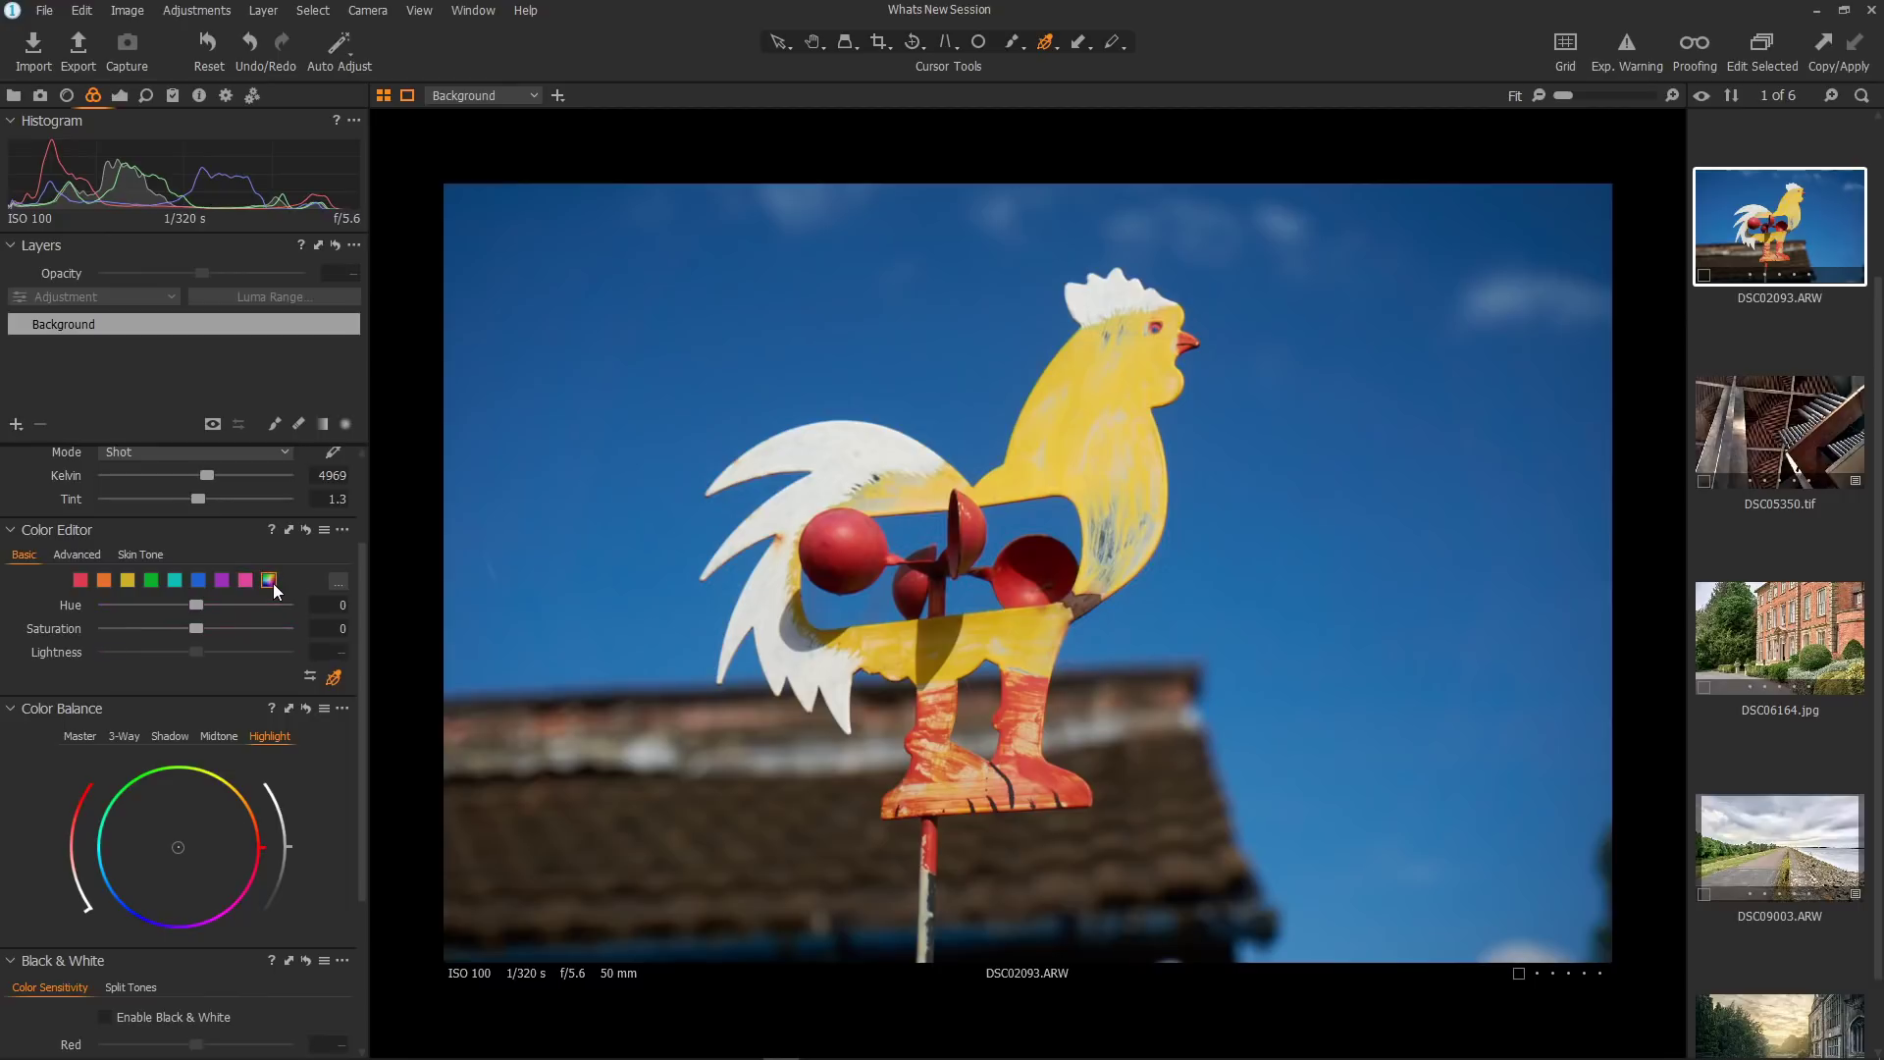
click(82, 584)
mouse_move(202, 603)
mouse_down()
mouse_move(259, 601)
mouse_move(151, 591)
mouse_move(204, 604)
mouse_up()
click(197, 580)
drag(198, 603, 198, 662)
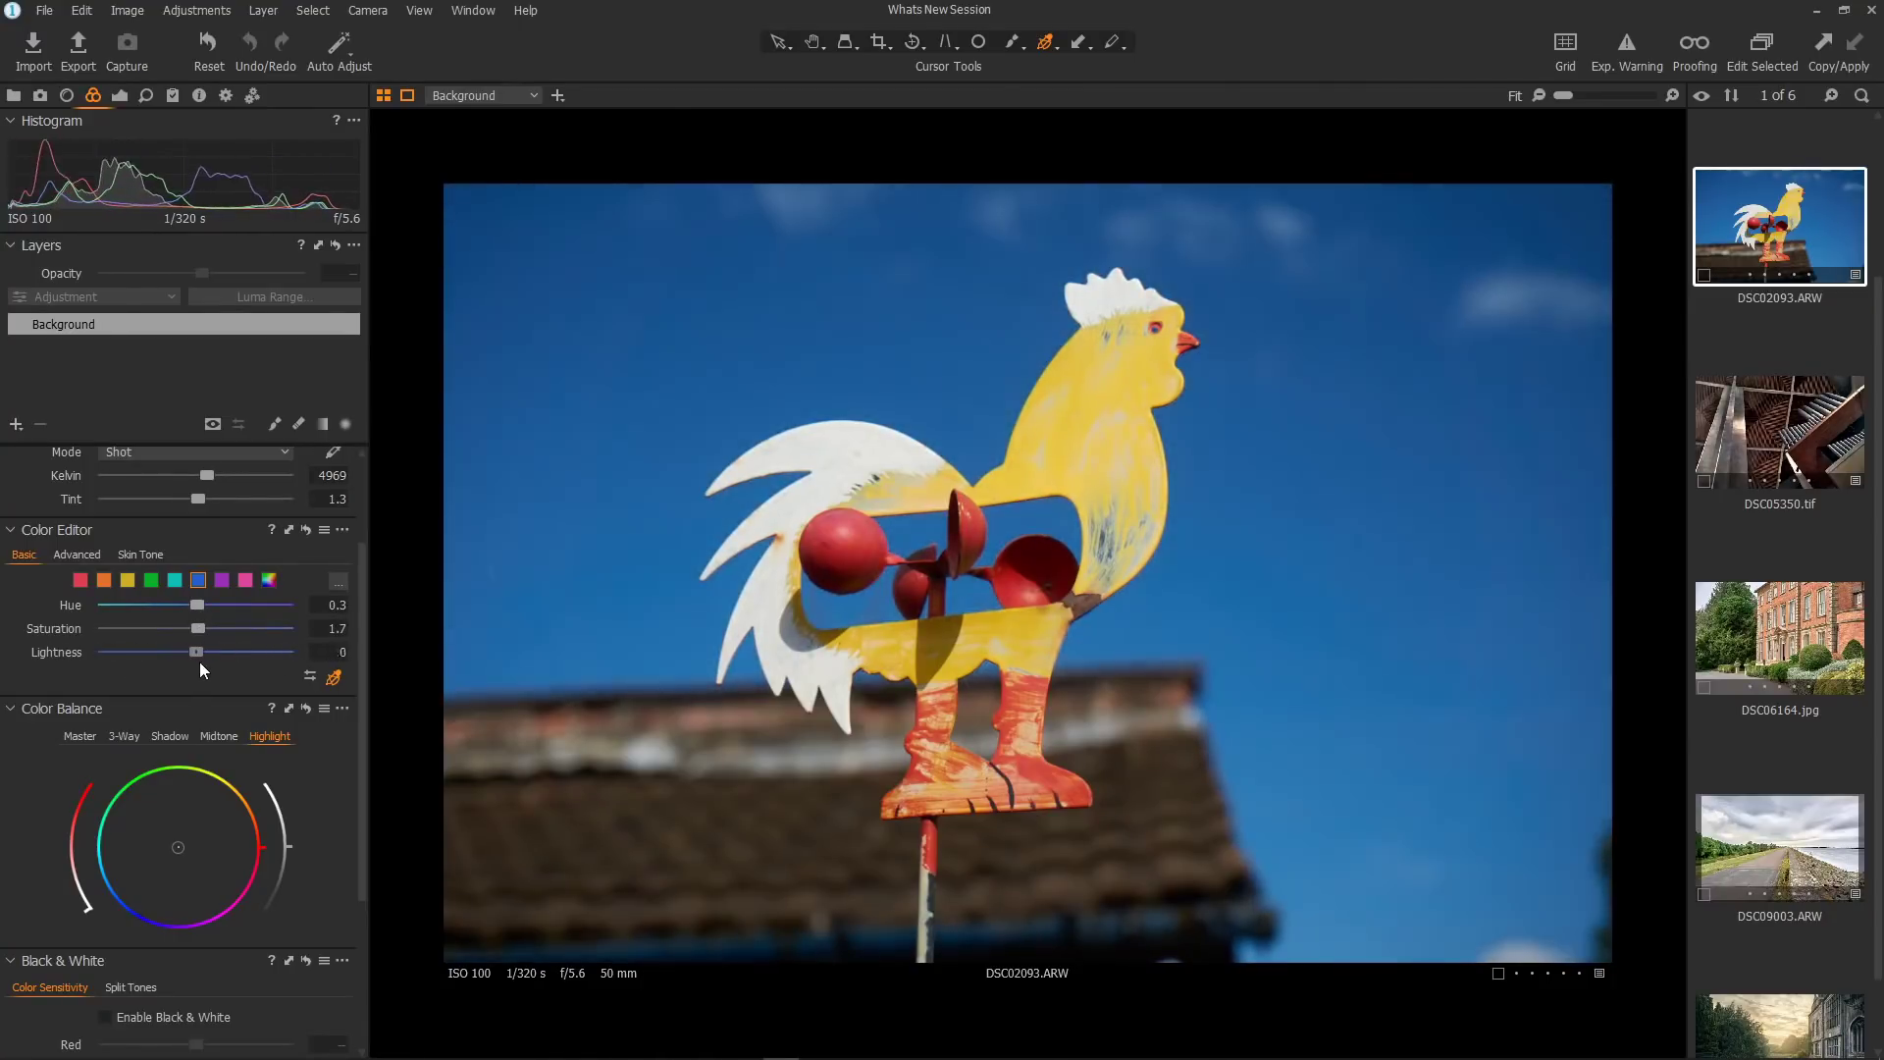
click(78, 581)
mouse_move(197, 604)
mouse_down()
mouse_move(316, 614)
mouse_move(104, 615)
mouse_move(256, 628)
mouse_move(146, 628)
mouse_move(197, 628)
mouse_up()
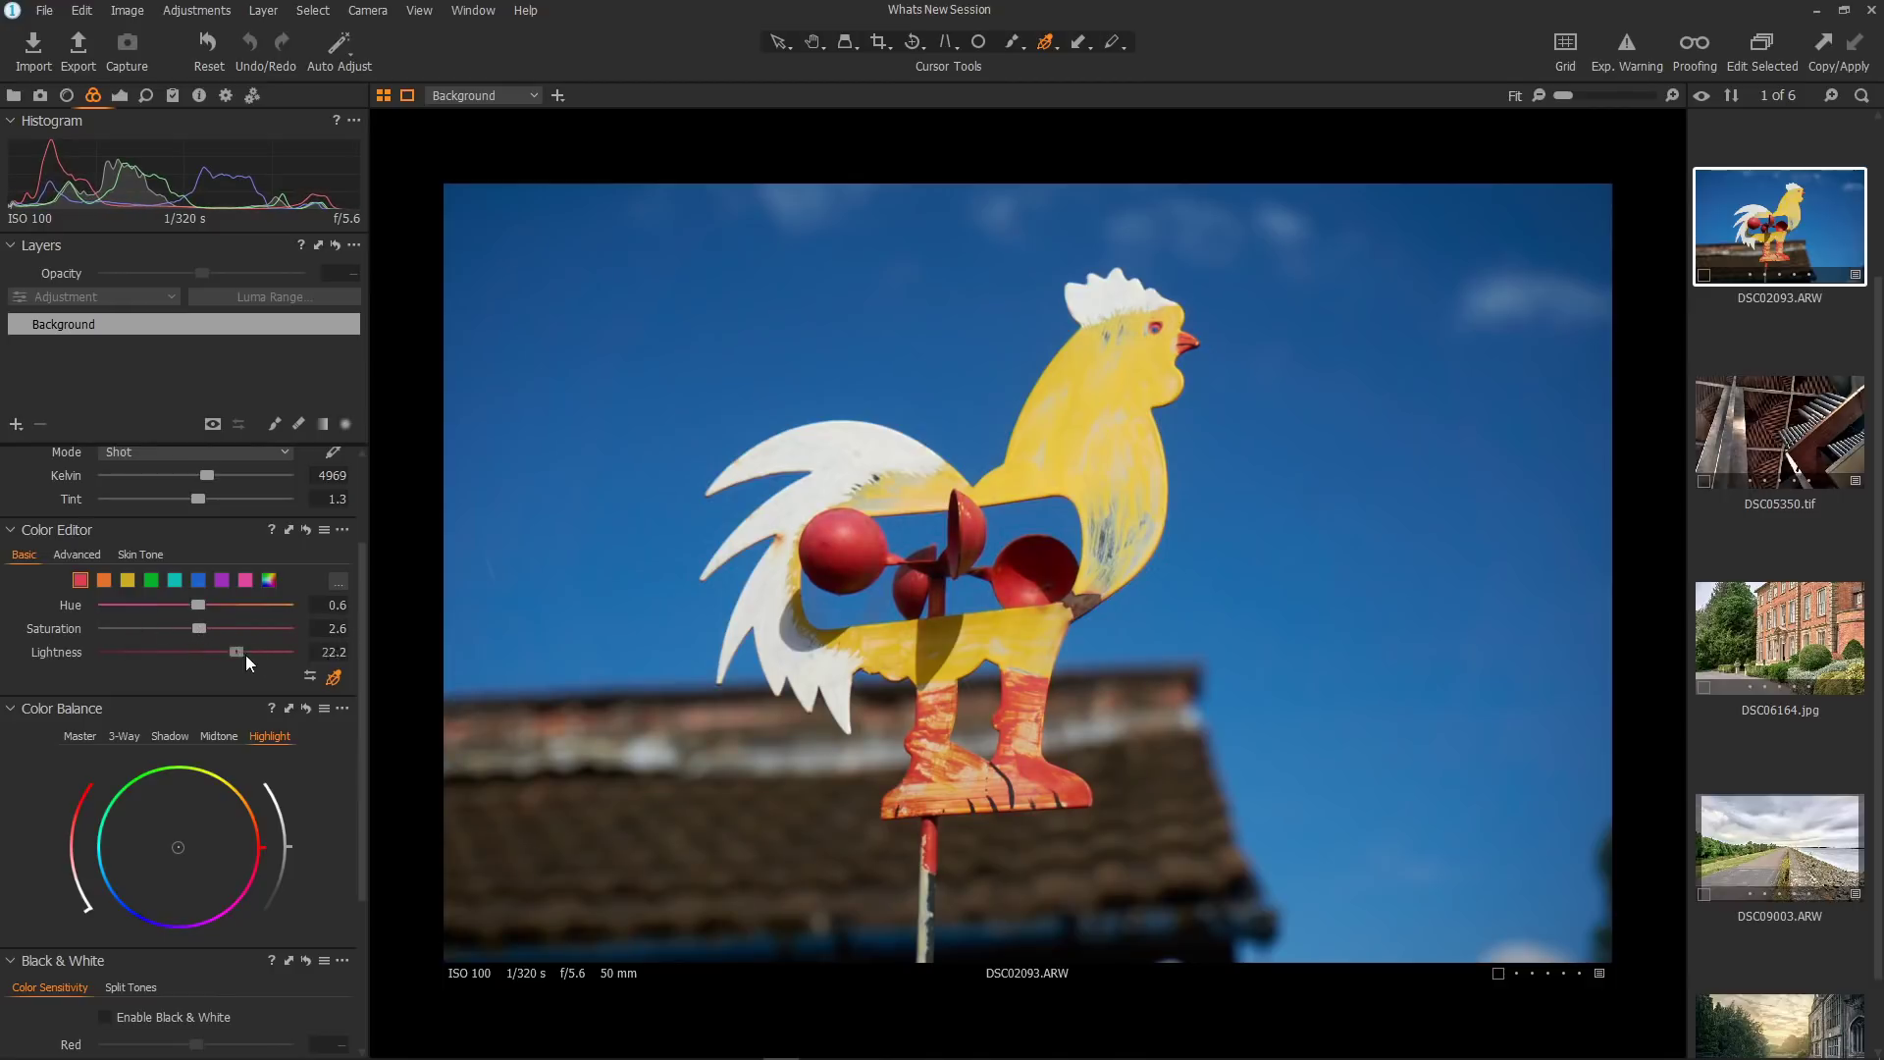
drag(258, 656, 194, 650)
double_click(194, 652)
double_click(197, 629)
double_click(196, 604)
- Drag on the sky with the Direct Color Editor to set blue hue 15.4, saturation -7.8, lightness 15.7
click(335, 679)
mouse_move(697, 377)
mouse_down()
mouse_move(679, 365)
mouse_move(775, 363)
mouse_move(698, 366)
mouse_move(766, 364)
mouse_move(700, 365)
mouse_move(721, 403)
mouse_move(721, 510)
mouse_move(720, 343)
mouse_move(720, 432)
mouse_move(726, 386)
mouse_up()
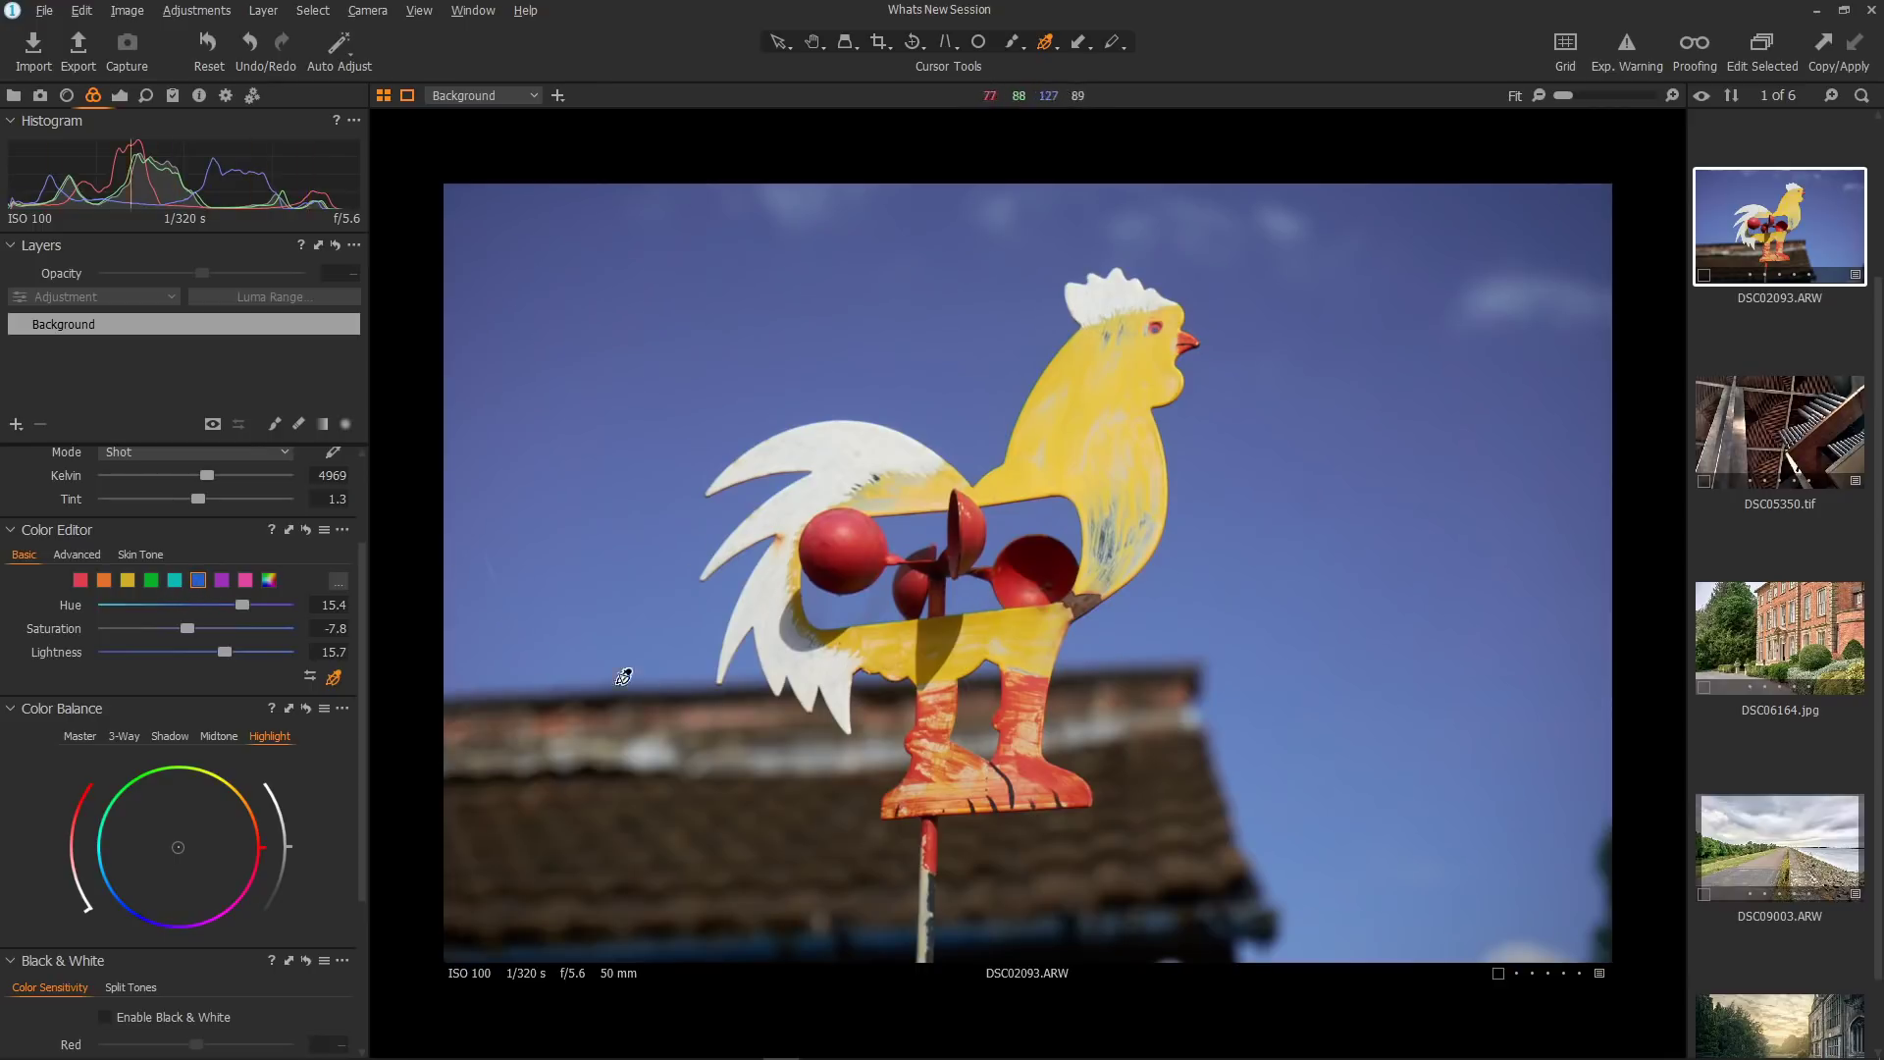
- Open the cursor tool settings and inspect the Hue, Saturation and Lightness direction options unchanged
click(311, 677)
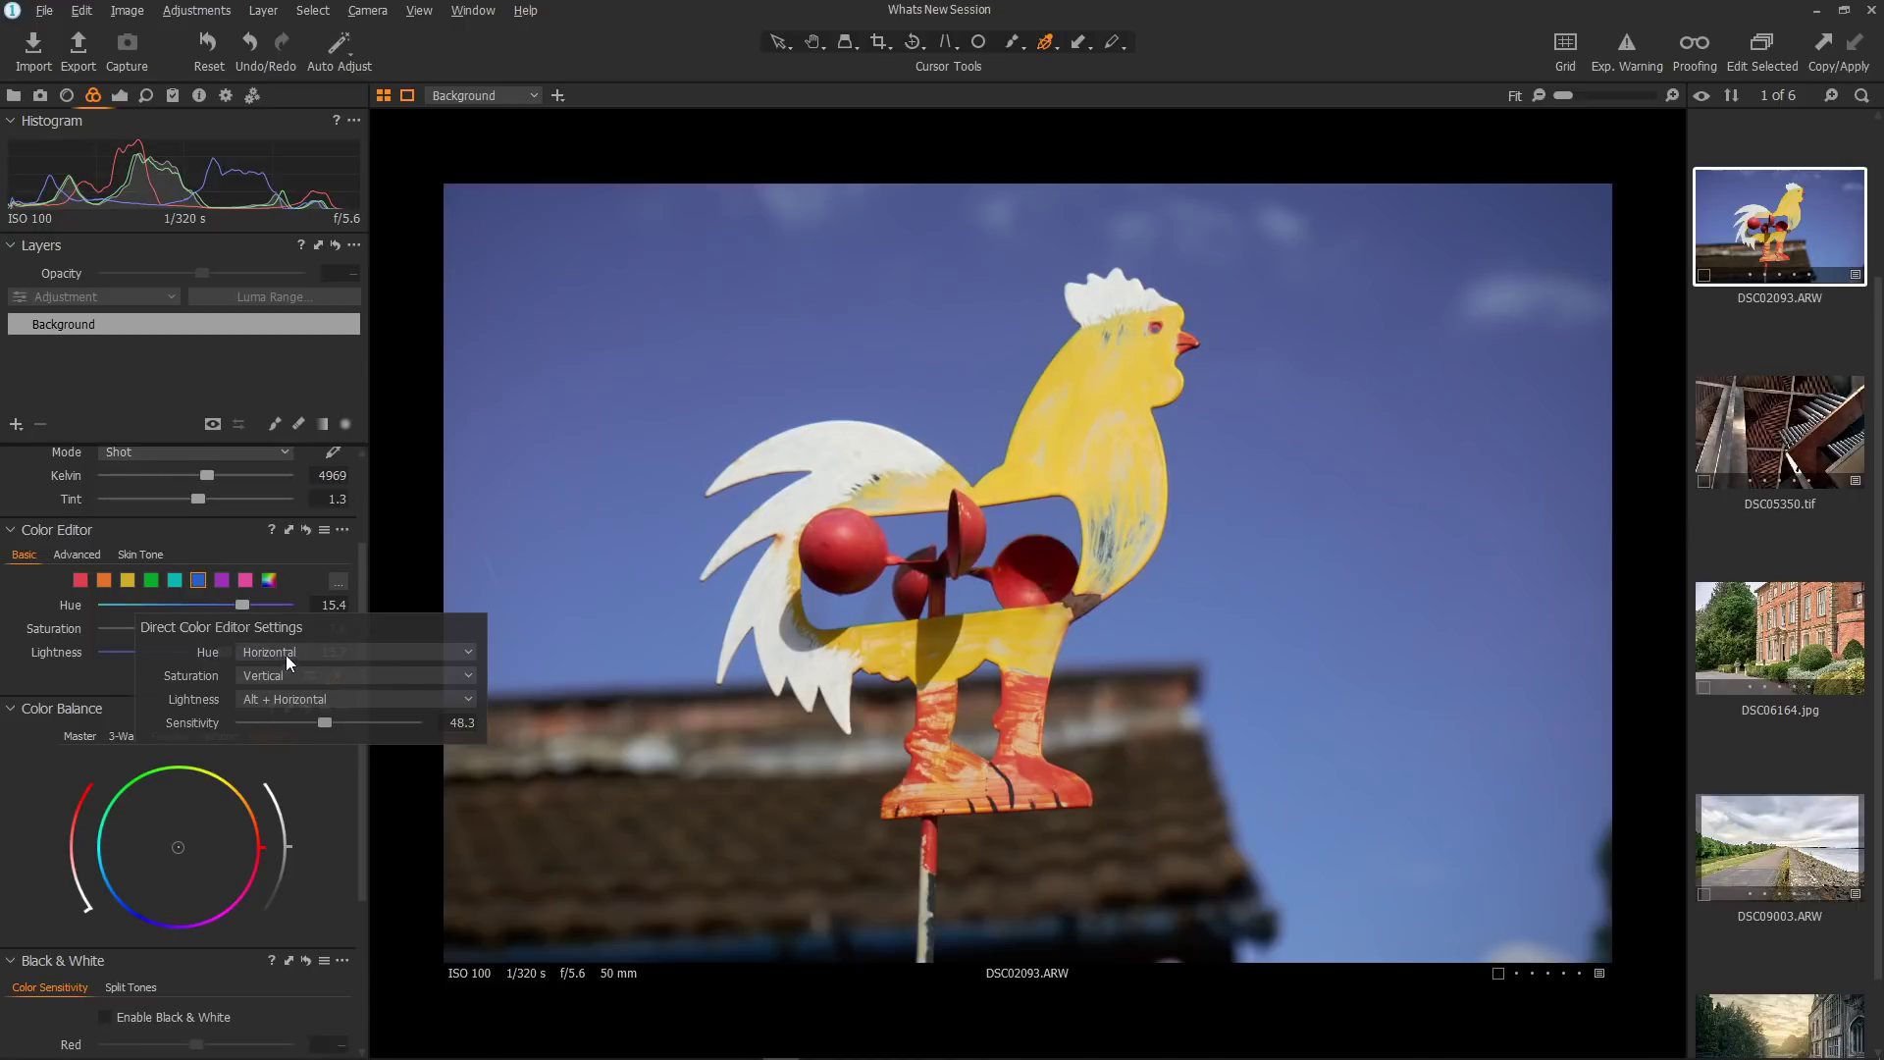
click(407, 658)
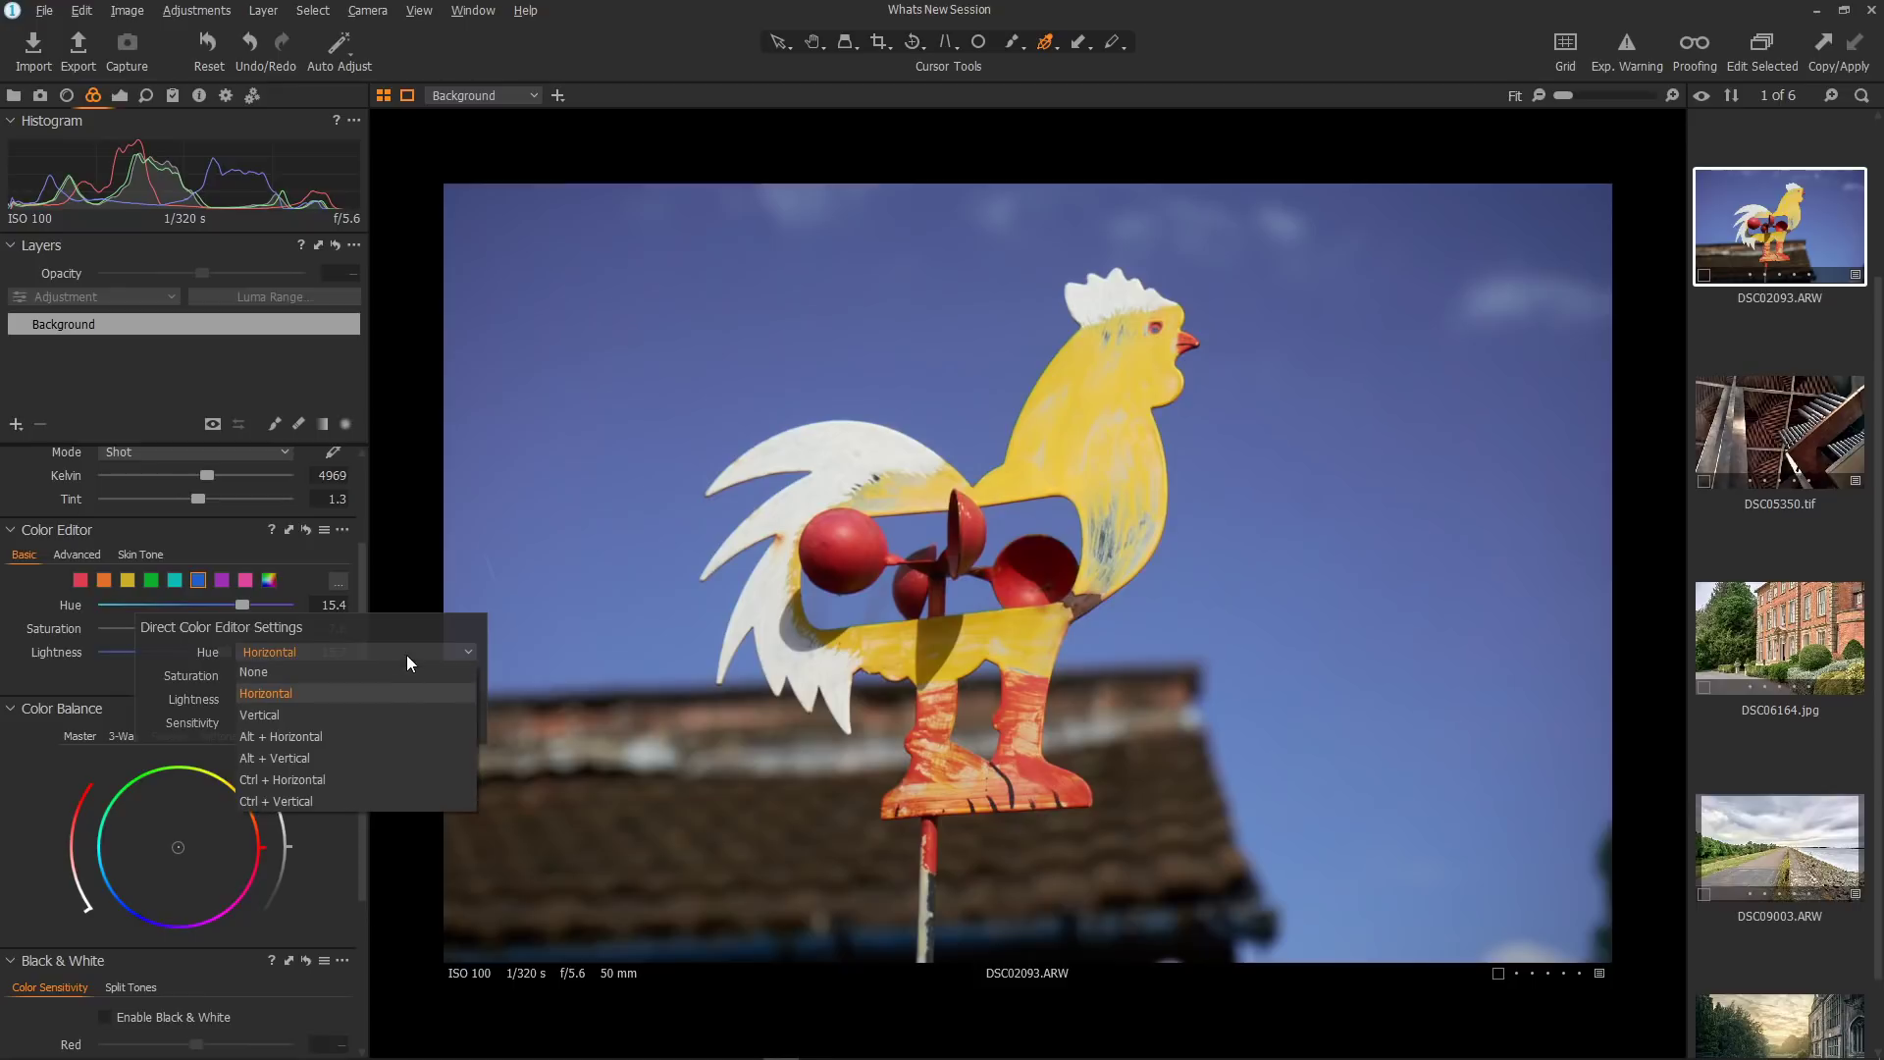
click(408, 656)
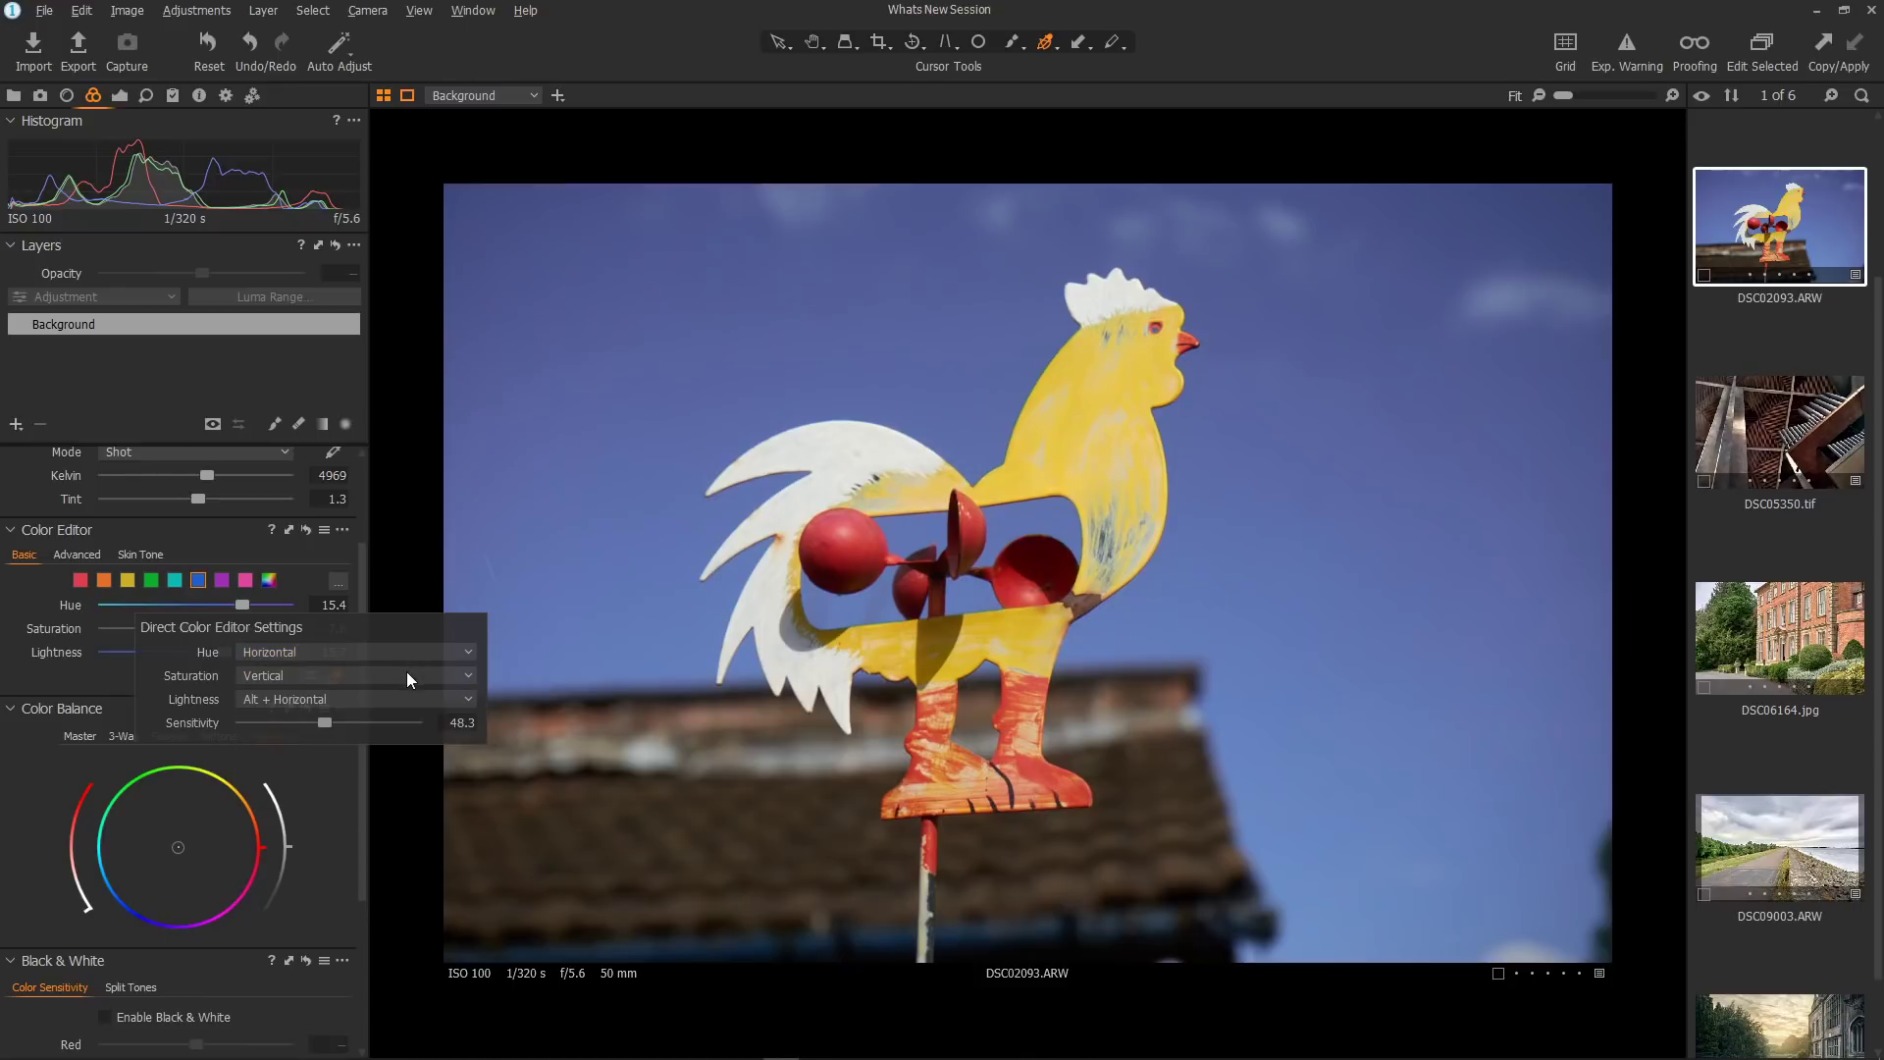
click(408, 673)
click(406, 671)
click(403, 697)
click(403, 697)
- Open Edit Color Ranges for the blue range and move the dialog lower over the photo
click(340, 581)
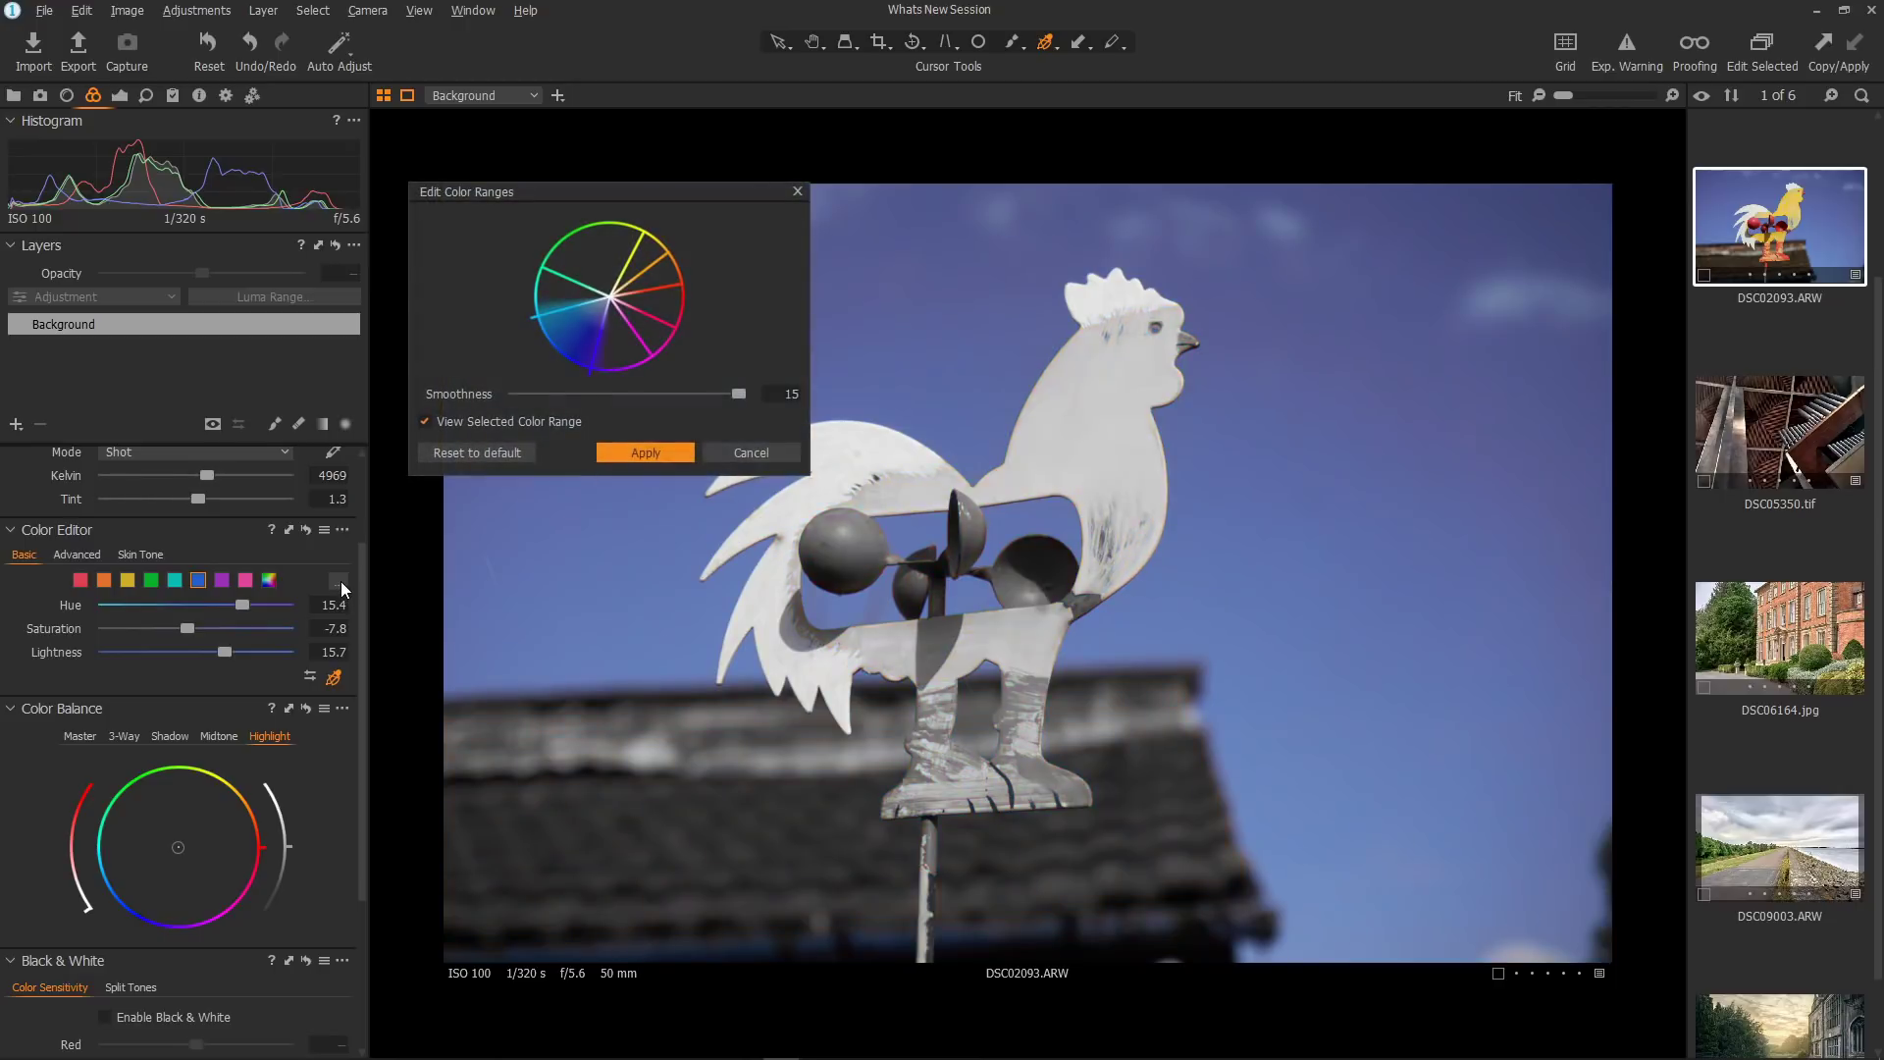
drag(709, 192, 873, 397)
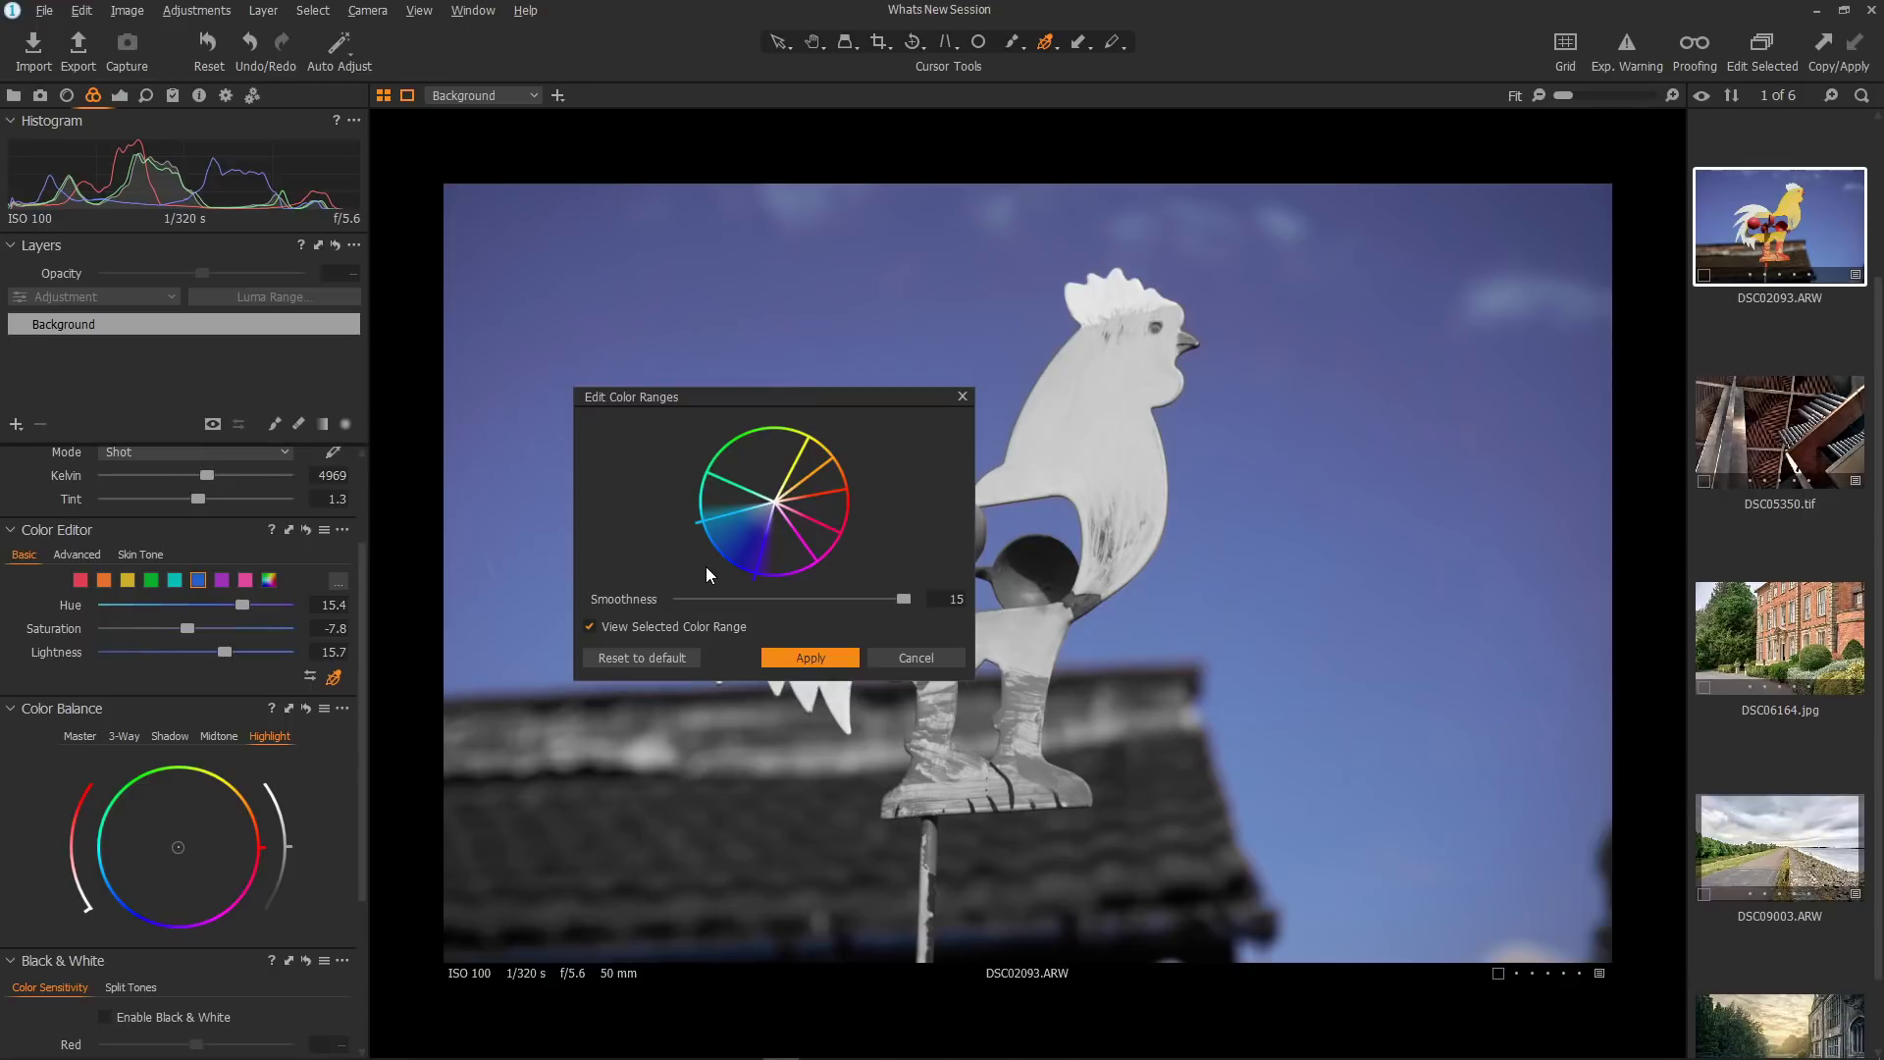
- Close the Edit Color Ranges dialog
click(804, 657)
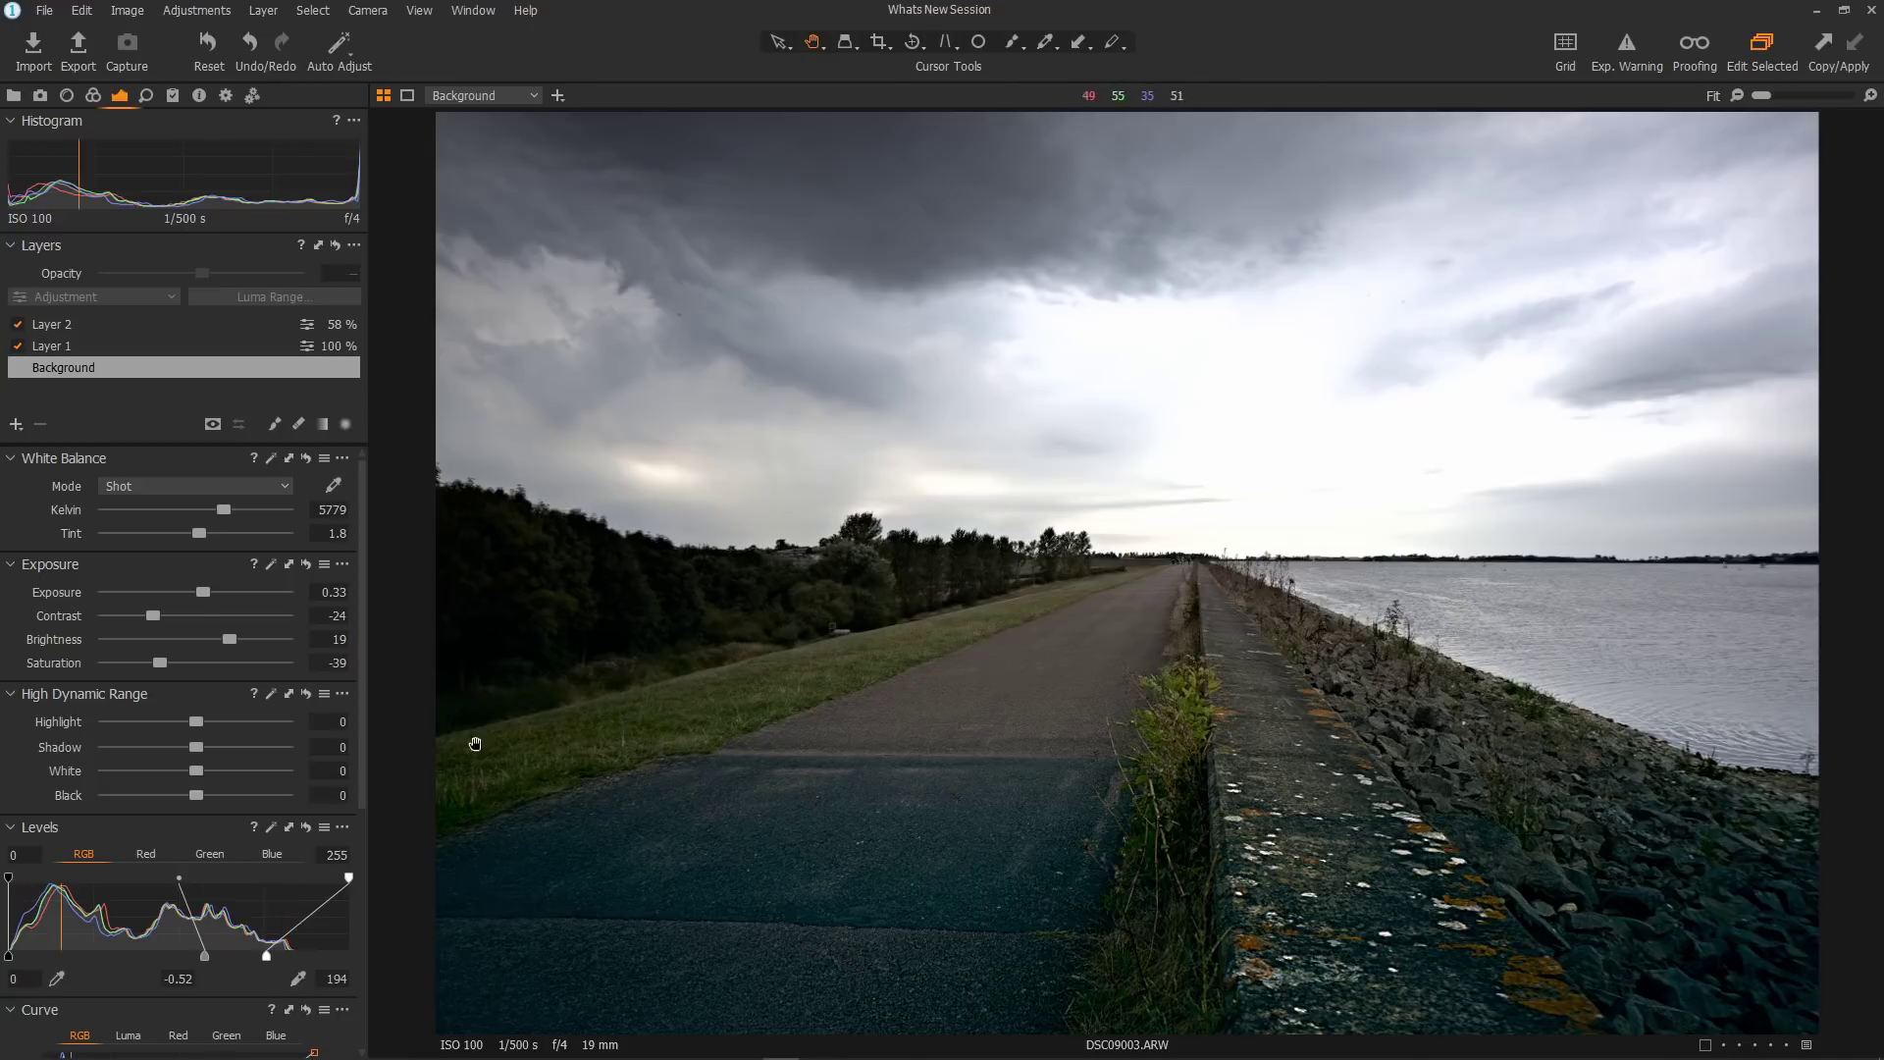
- Try Highlight at -100 and exposure near -0.84, then settle Highlight recovery at 2
drag(198, 723, 104, 715)
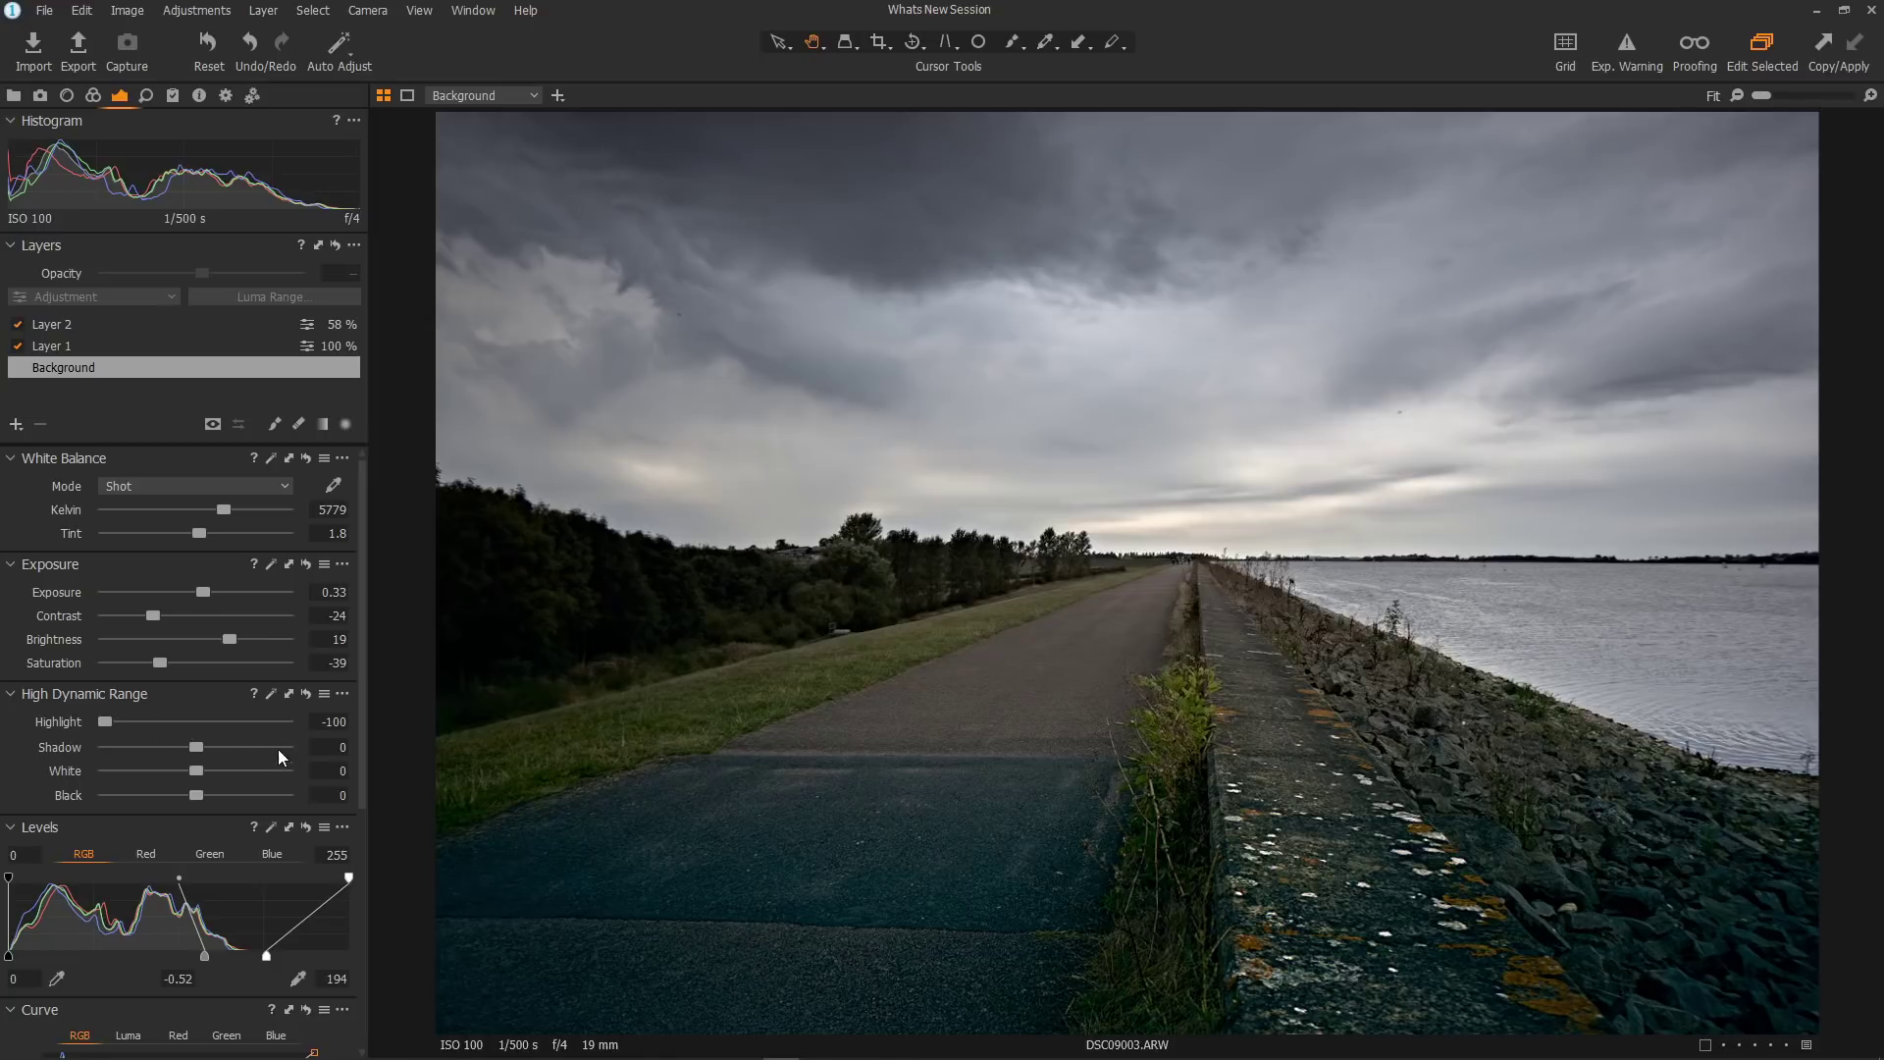
drag(106, 721, 197, 725)
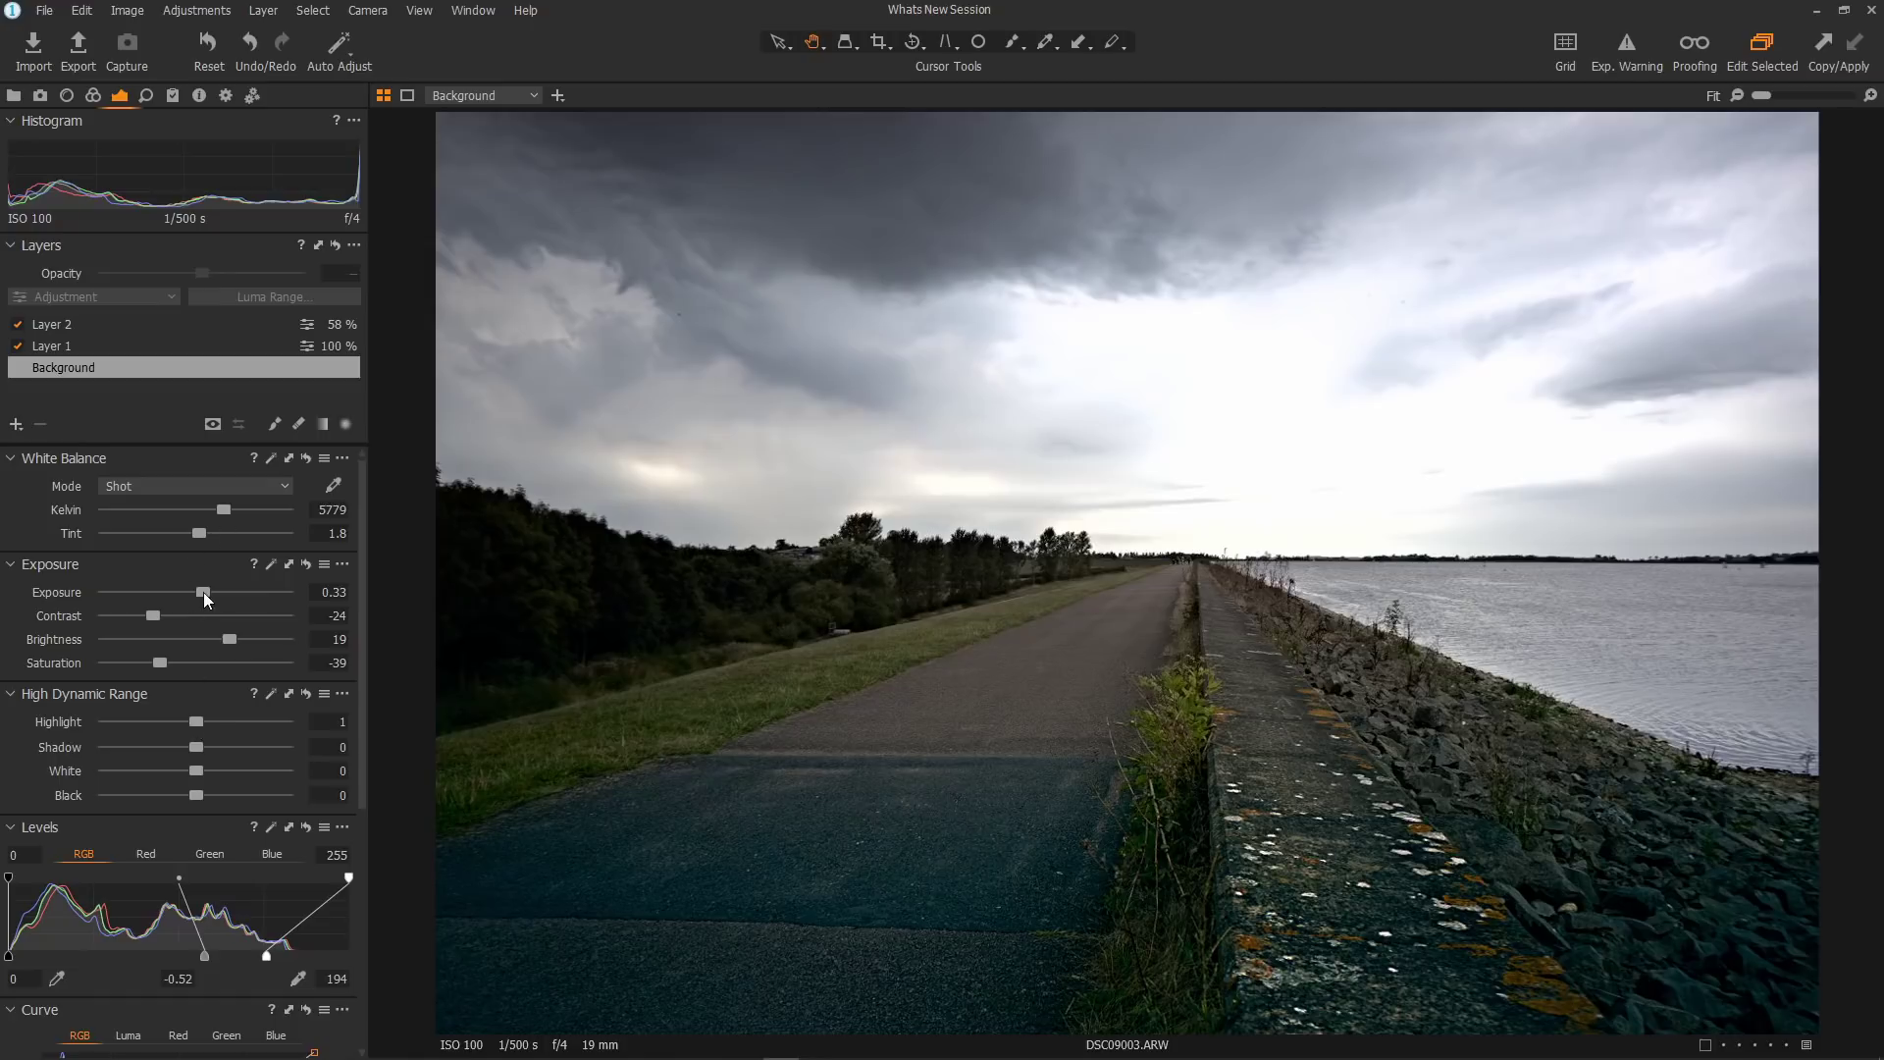
drag(204, 591, 180, 595)
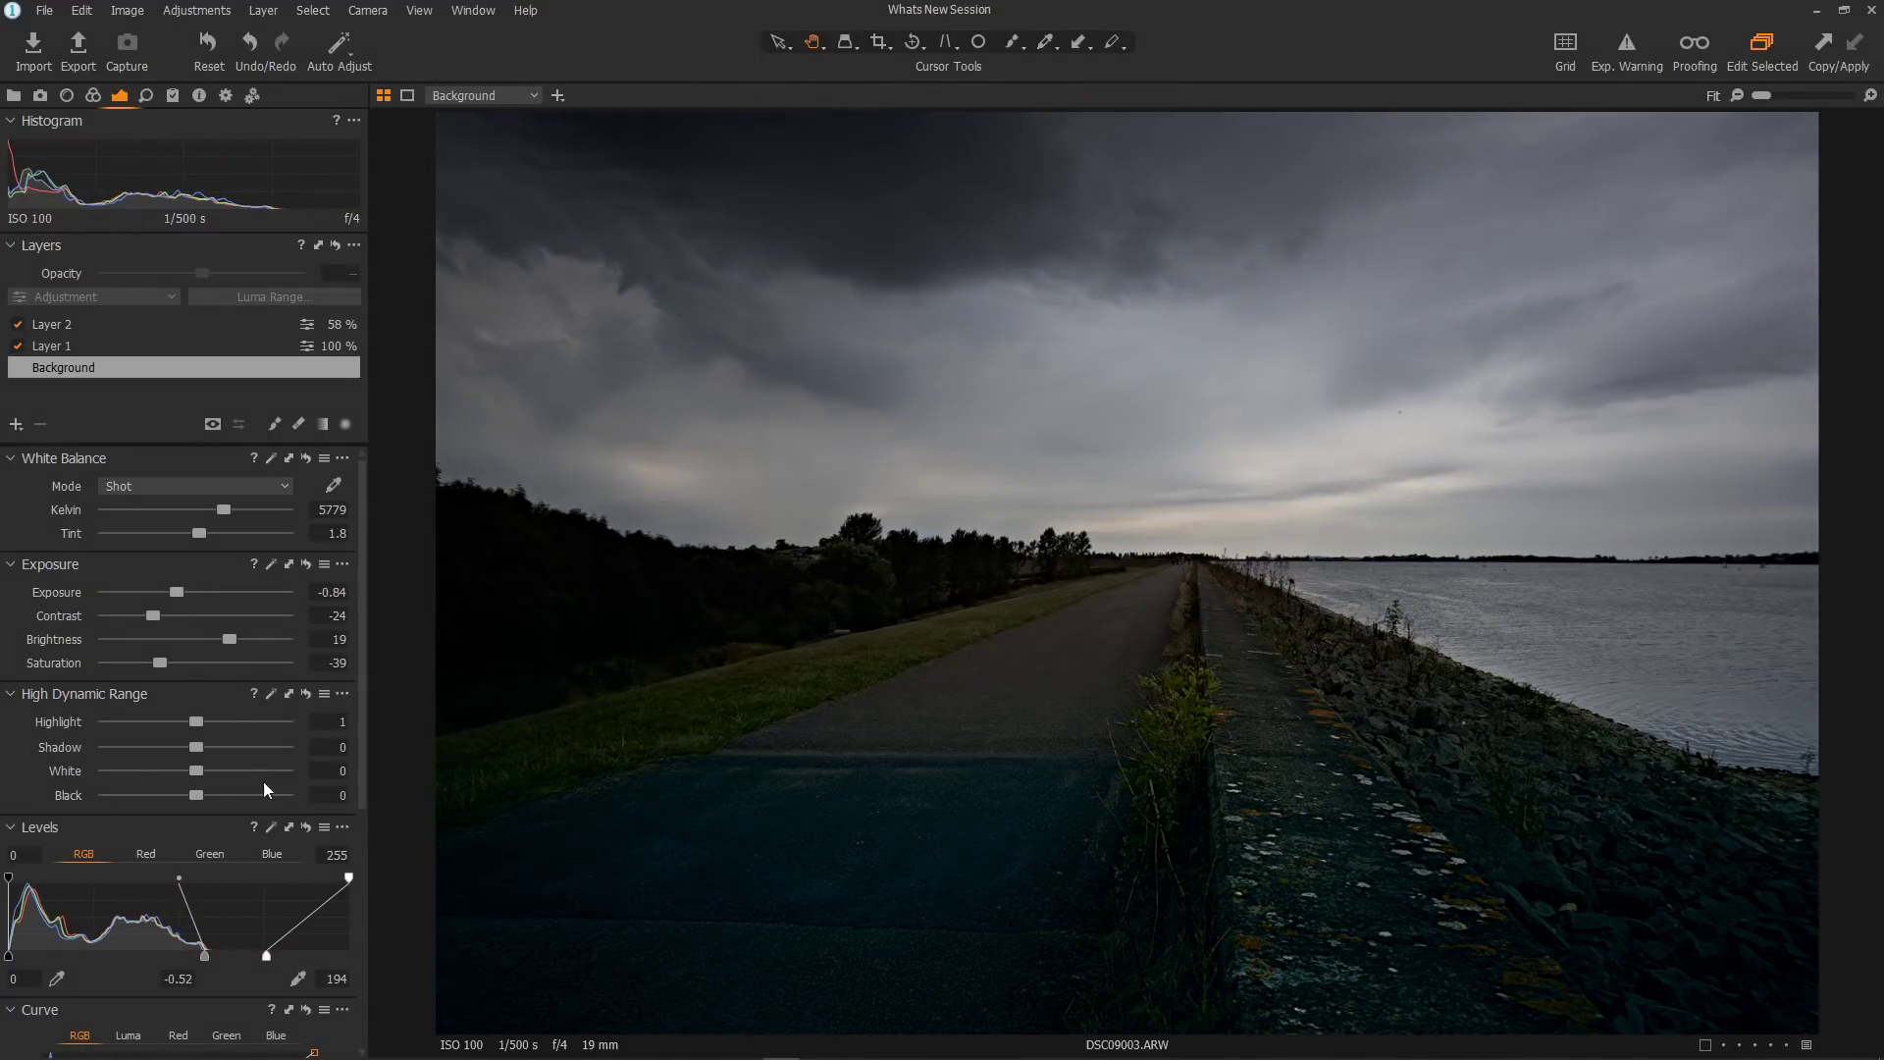
drag(202, 722, 303, 738)
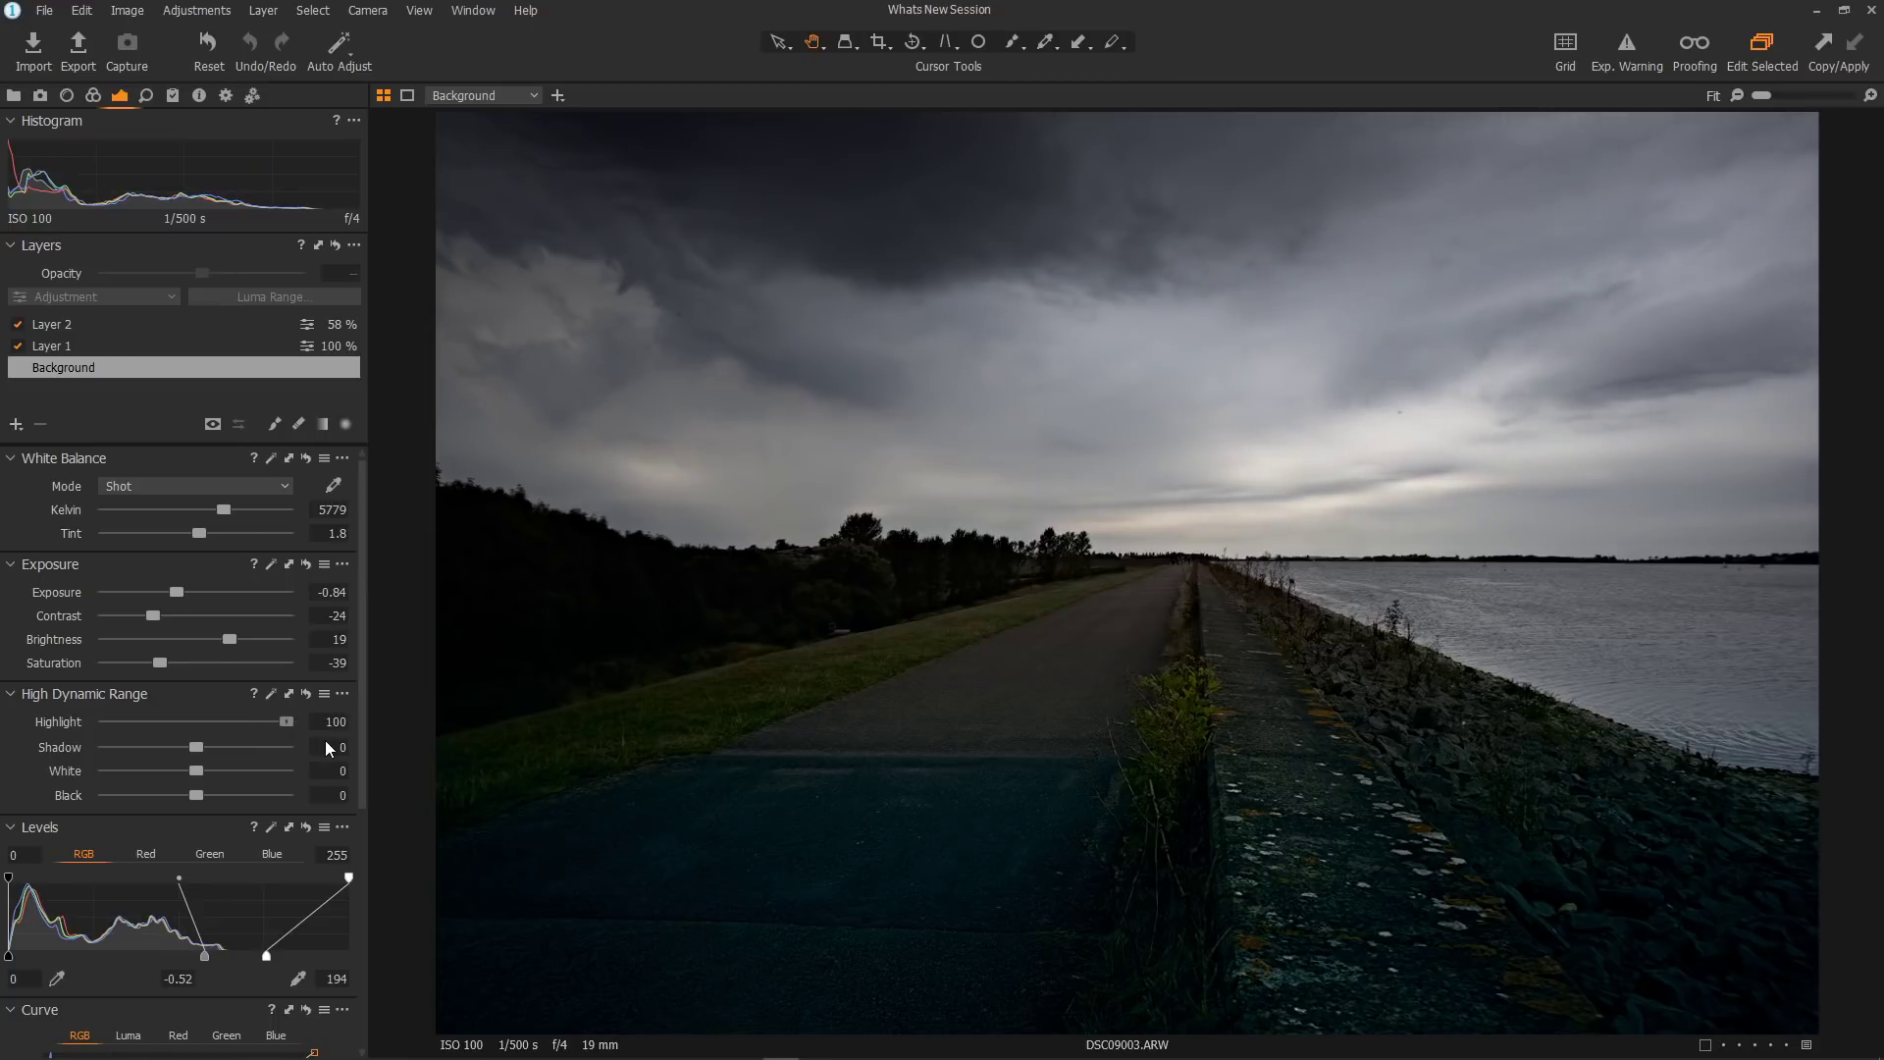
drag(179, 587, 180, 587)
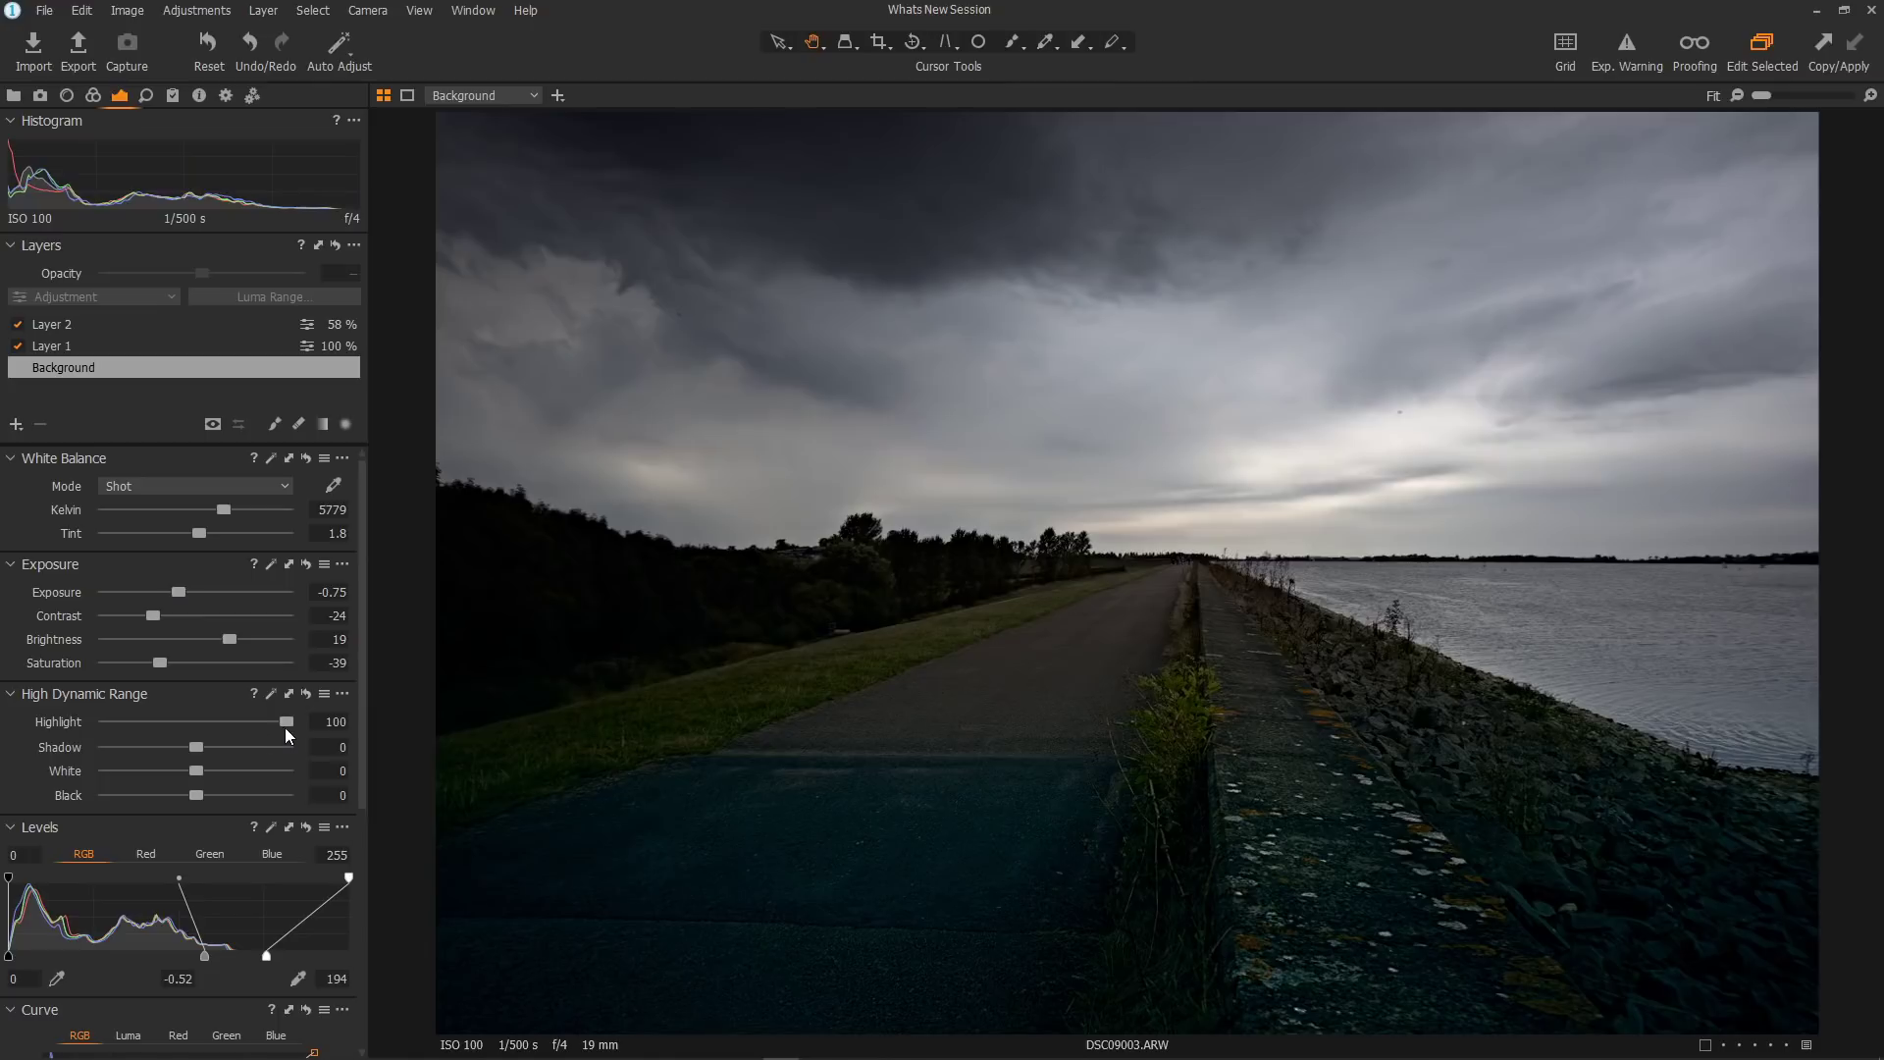
drag(288, 727, 197, 732)
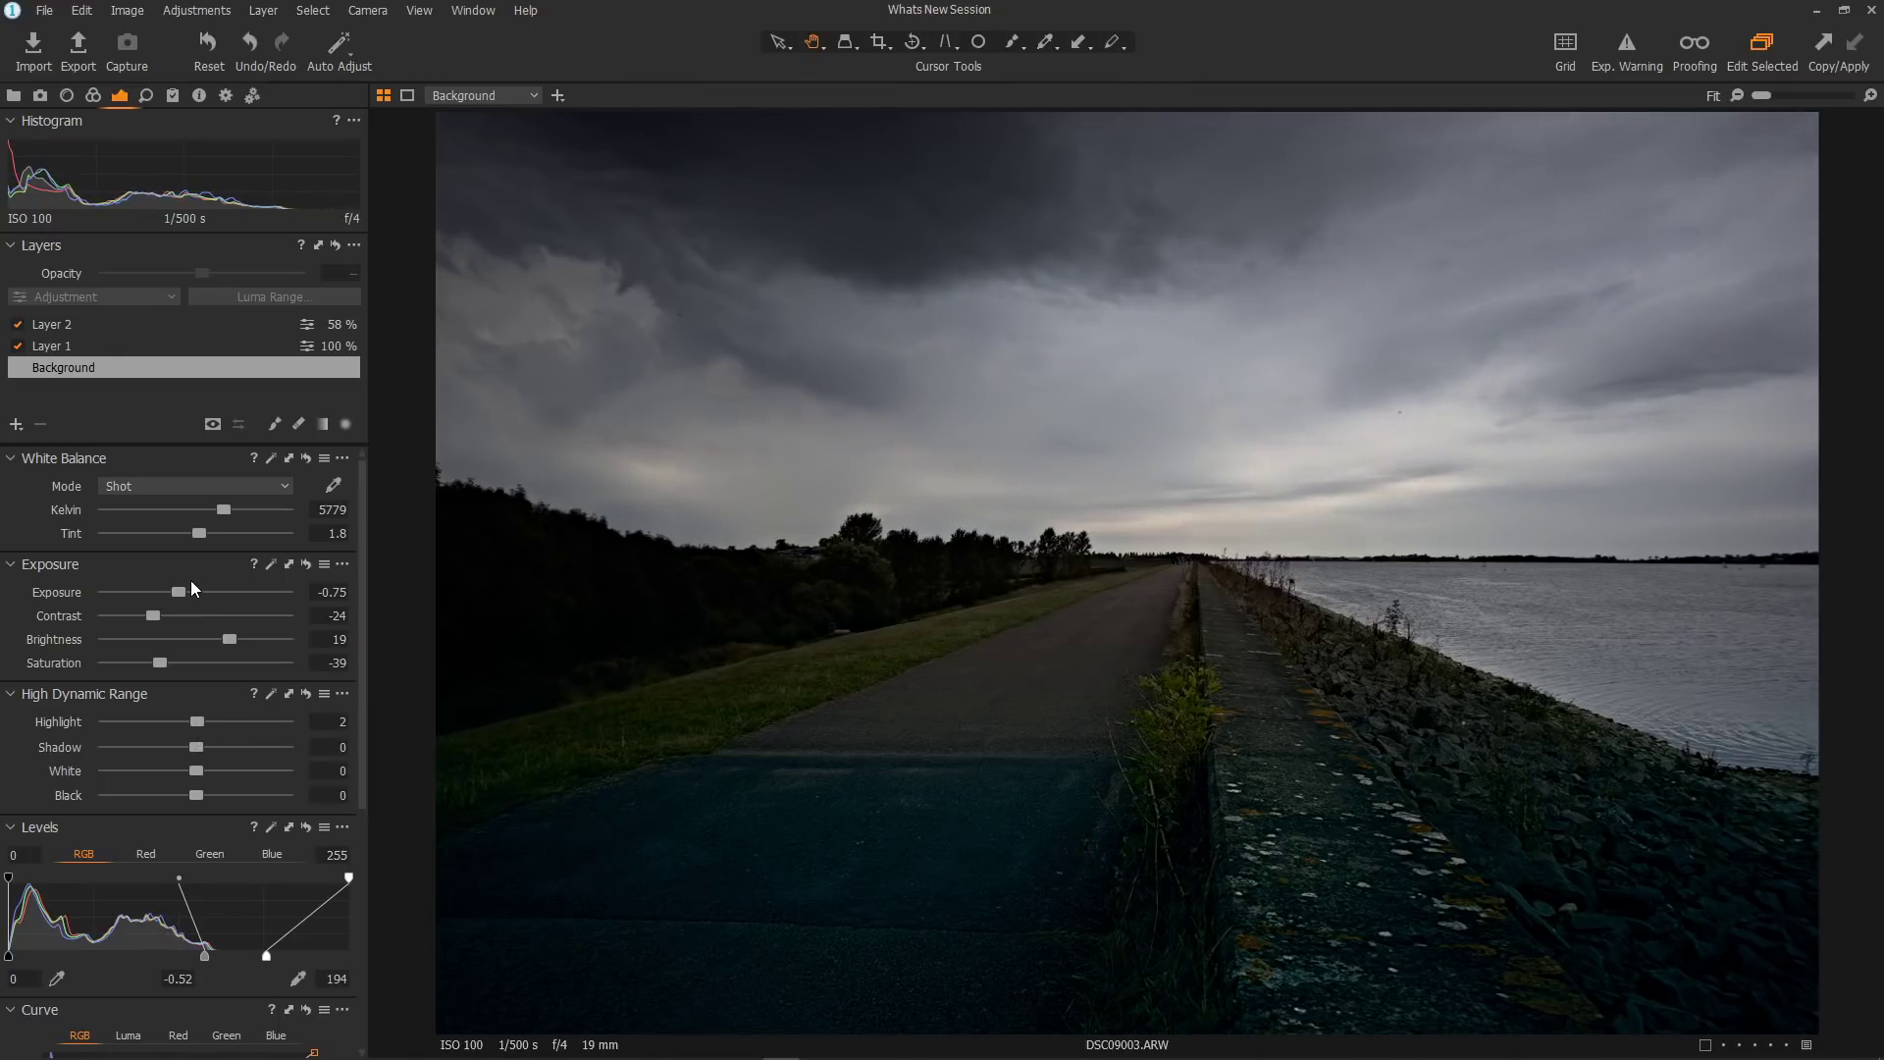
- Nudge the exposure, pull Highlight to -100, then raise exposure to about 0.59
drag(179, 592, 189, 591)
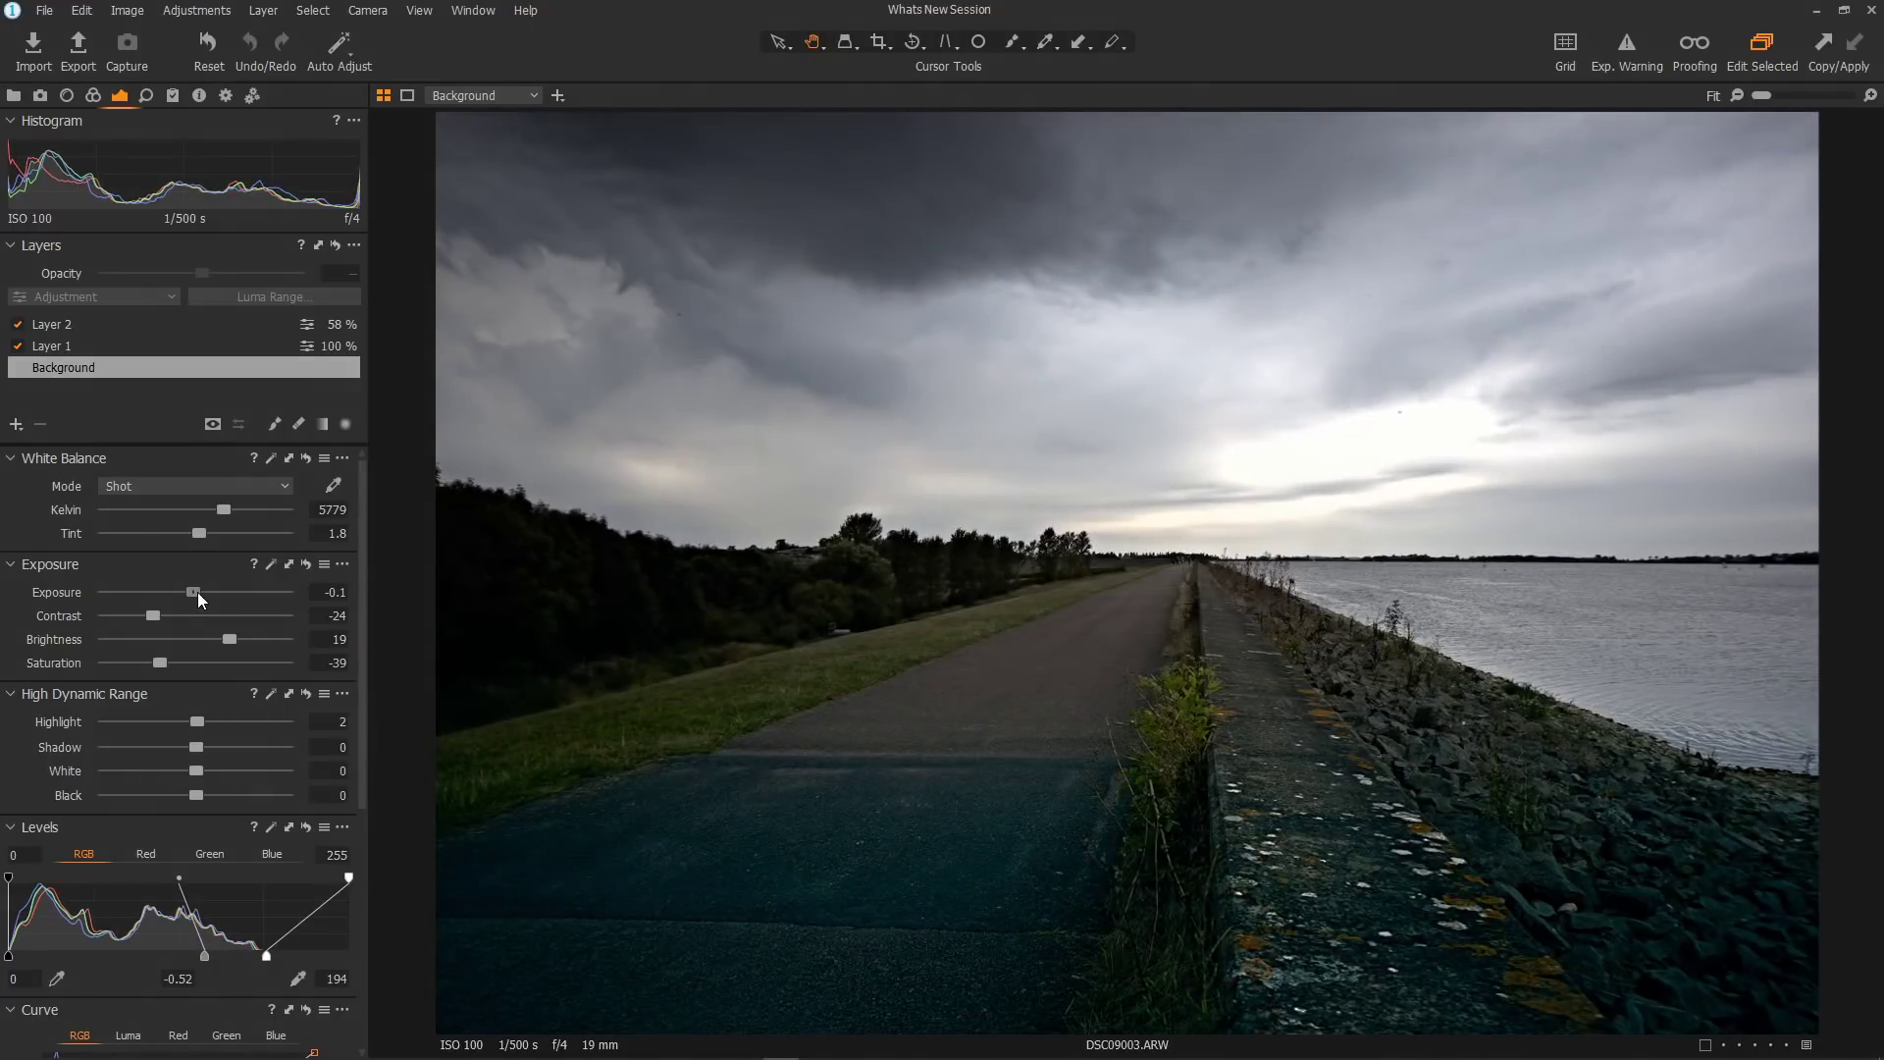
drag(197, 592, 191, 592)
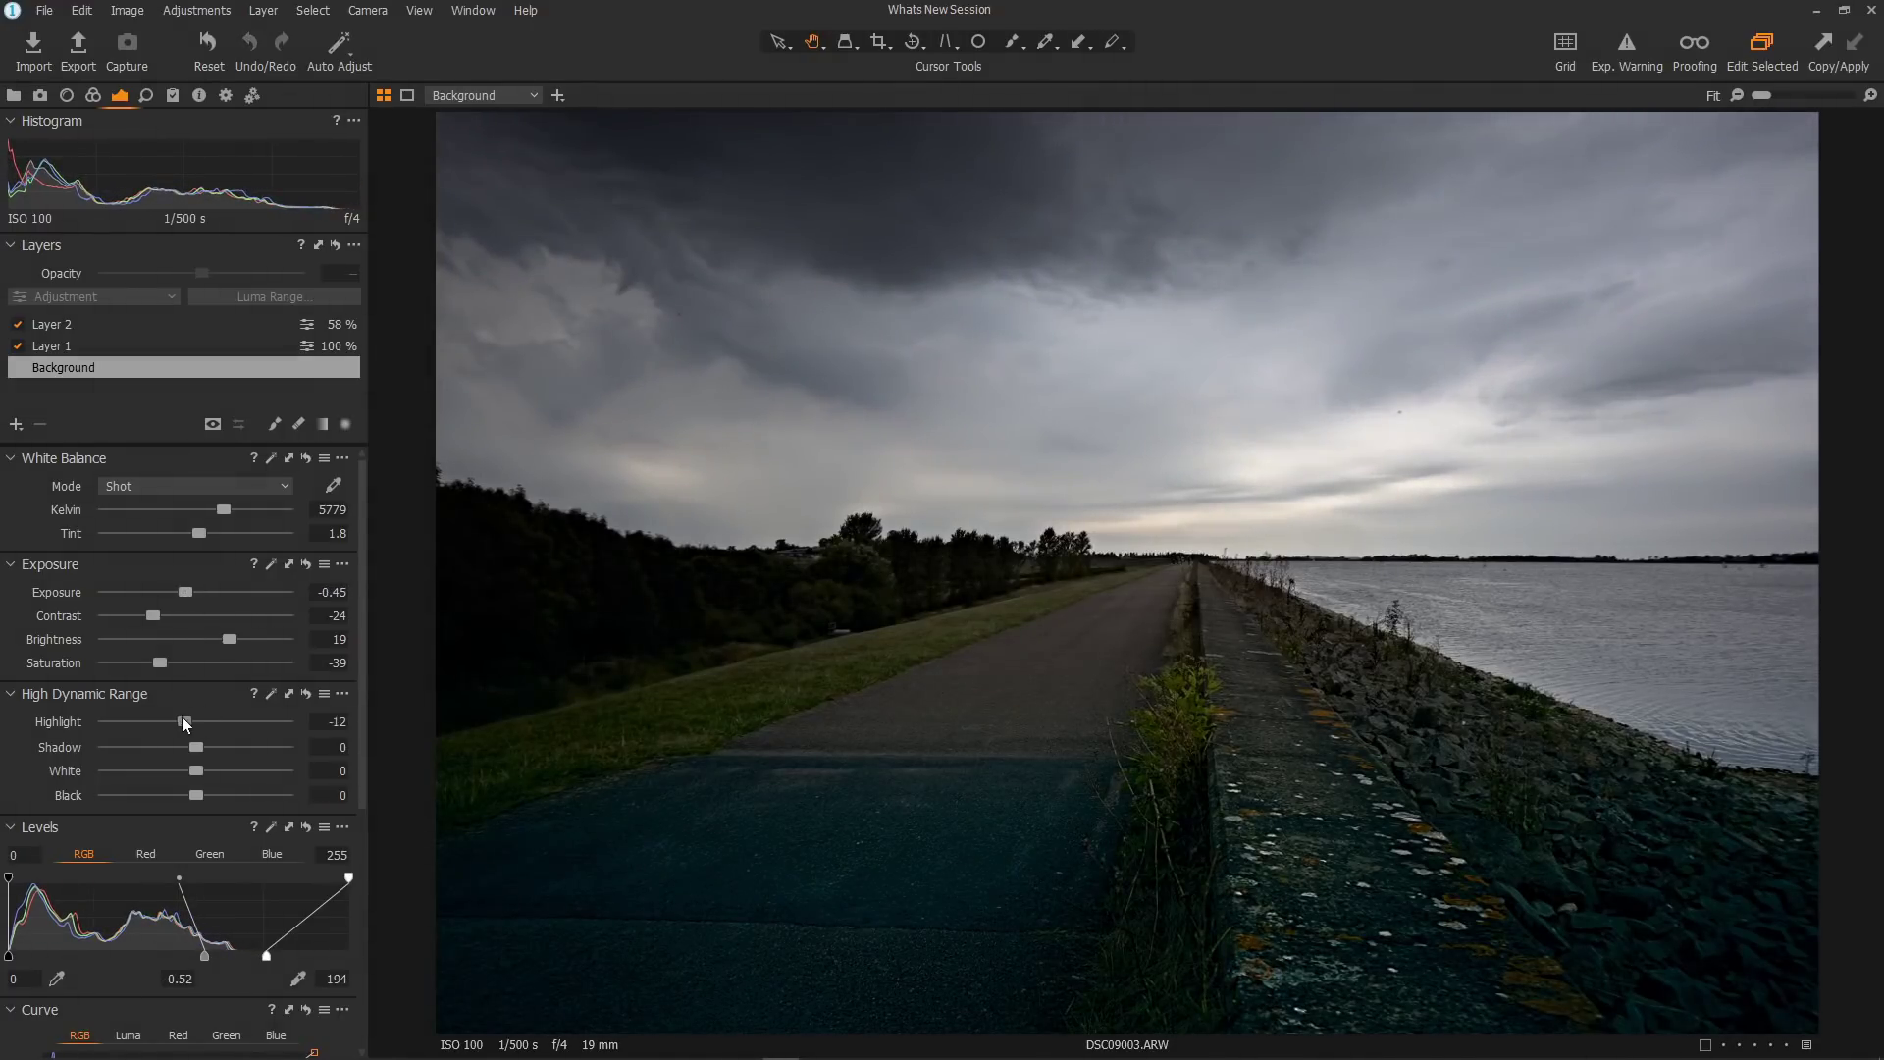
drag(177, 722, 87, 719)
drag(190, 589, 210, 593)
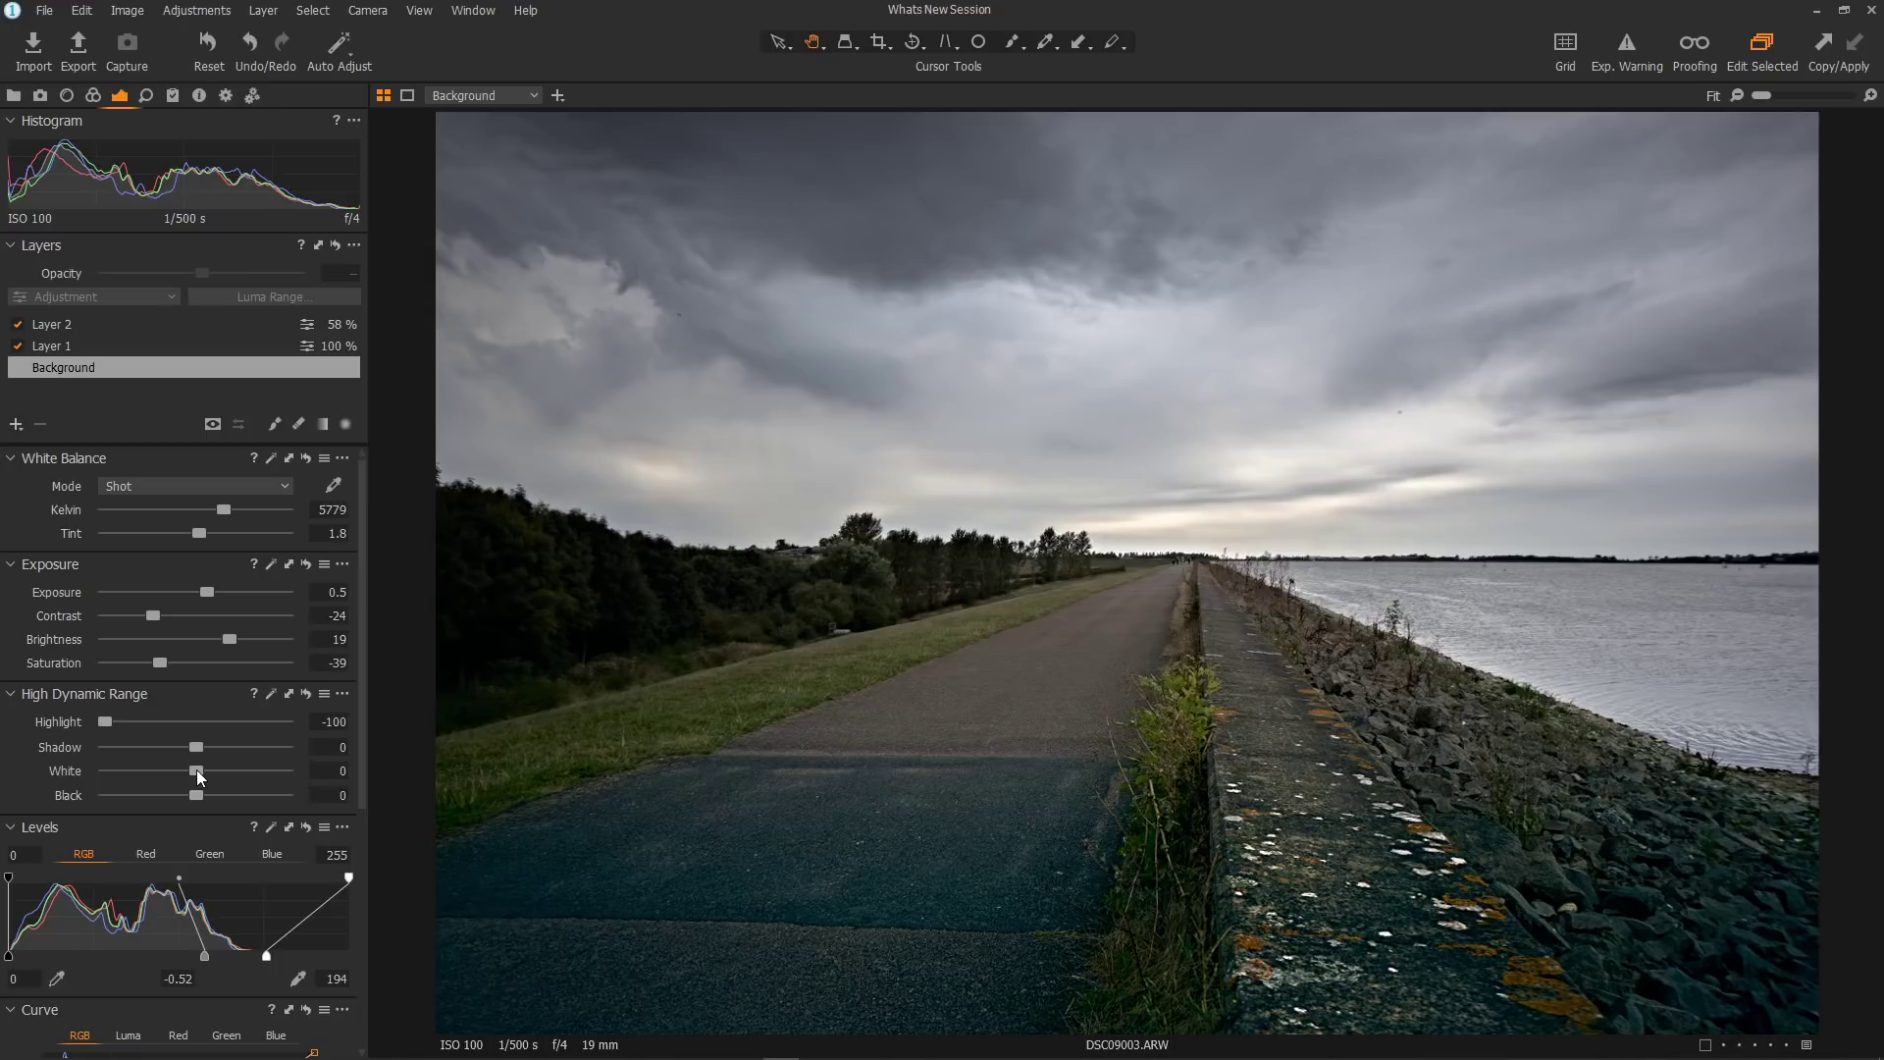
- Raise the HDR White slider, drop it to -100, then settle White at -1
drag(198, 769, 229, 780)
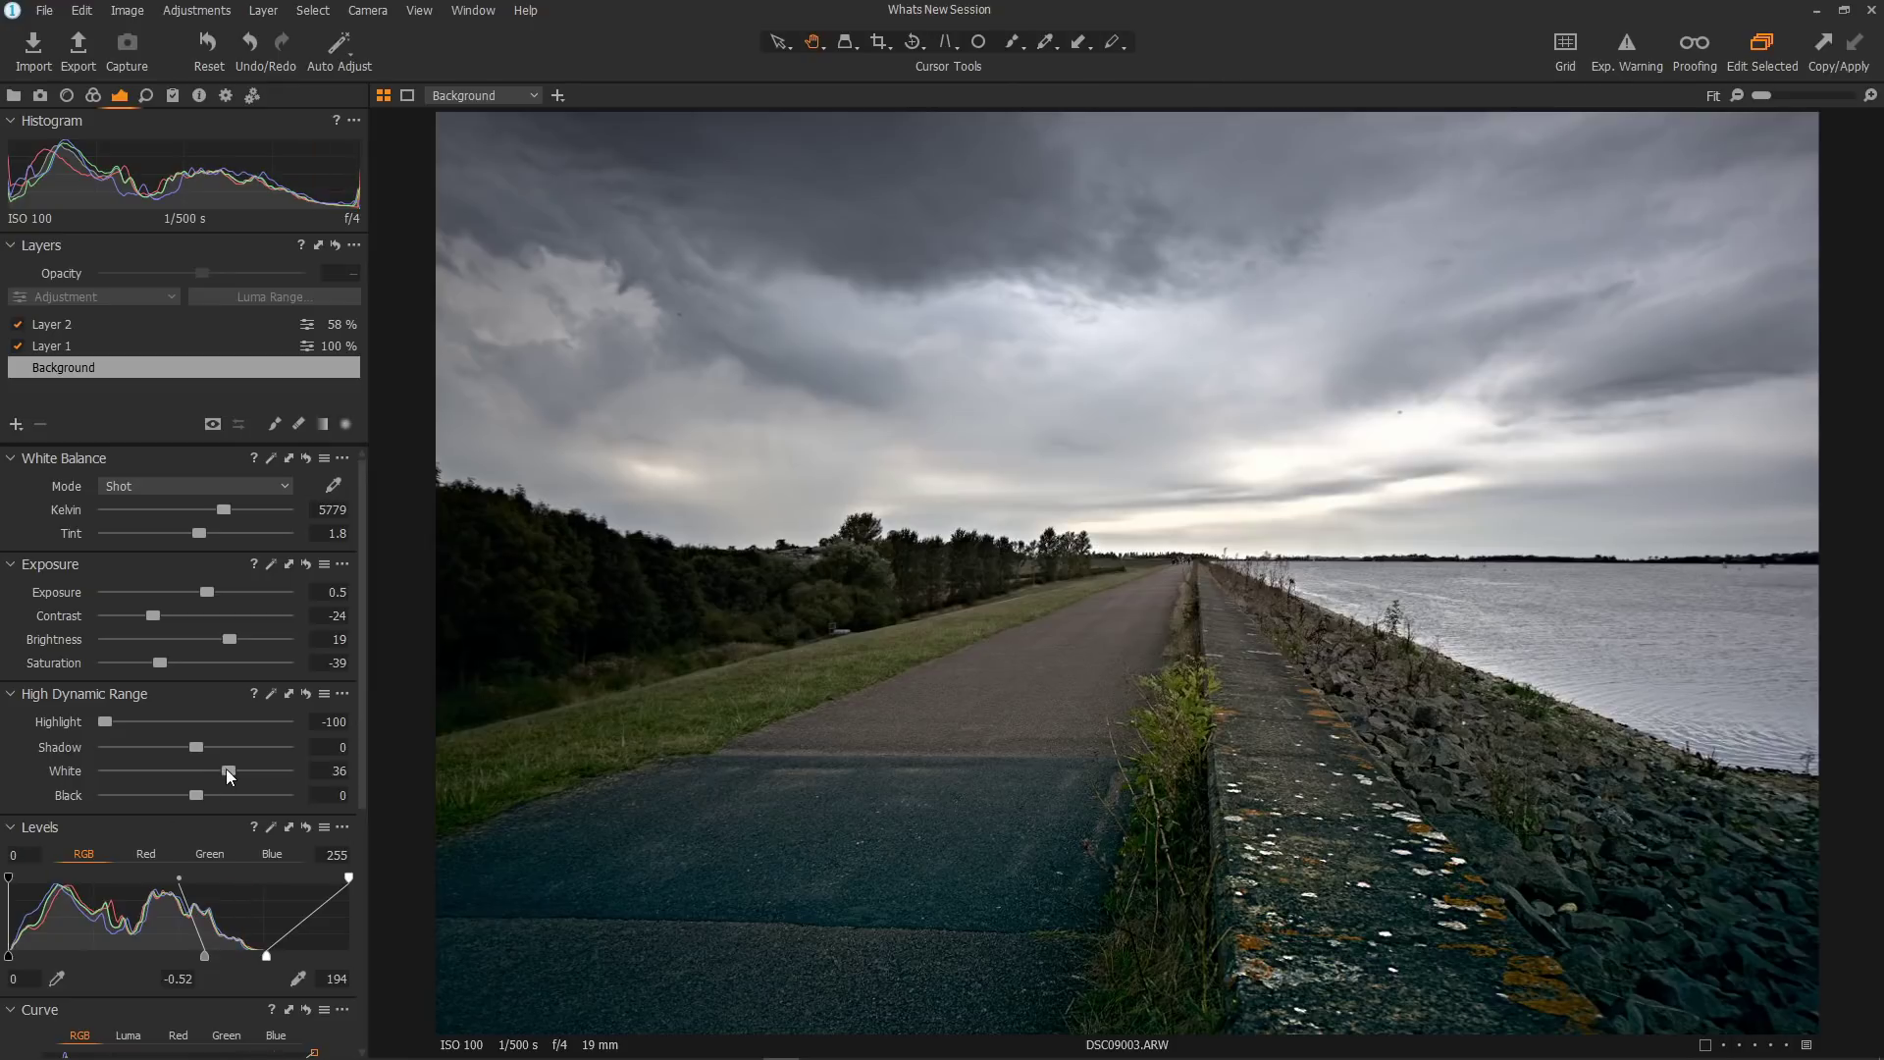
drag(225, 768, 83, 766)
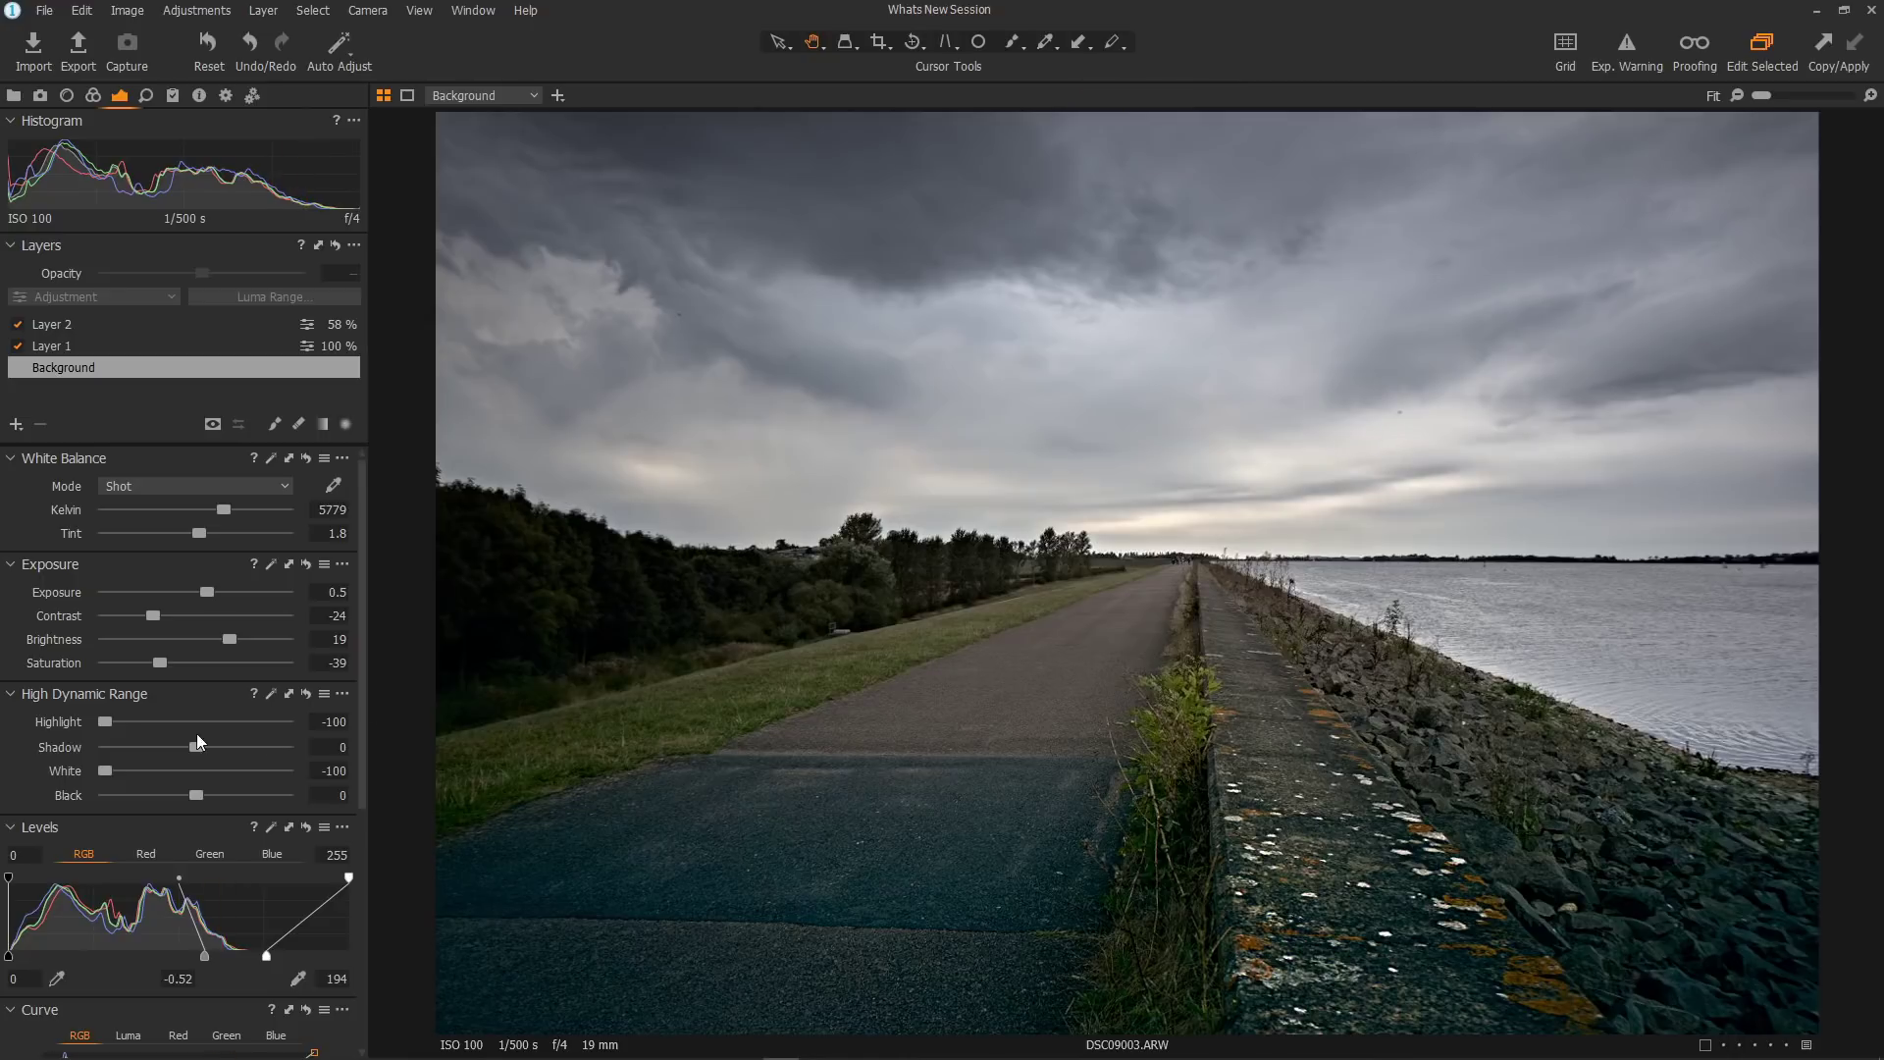
drag(110, 768, 190, 776)
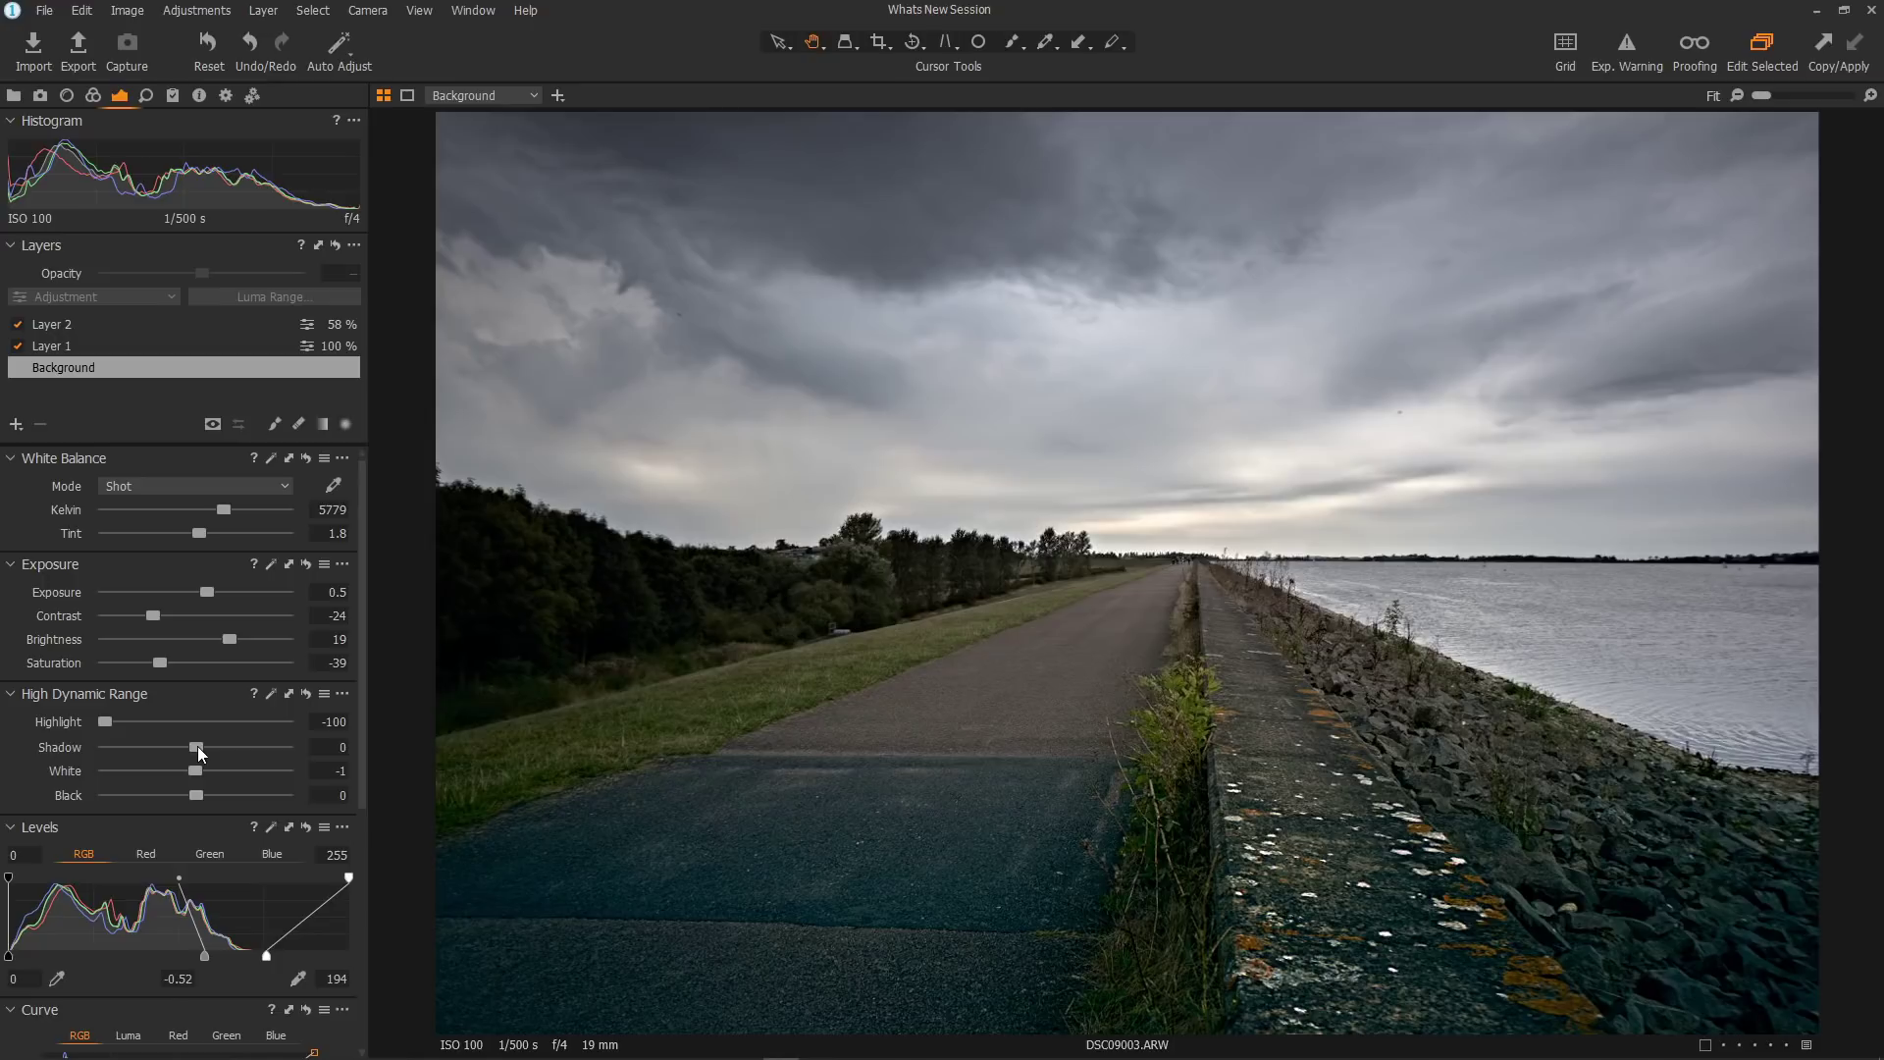
- Move the HDR Shadow slider down, then back up to a moderate level around 34
drag(197, 746, 149, 752)
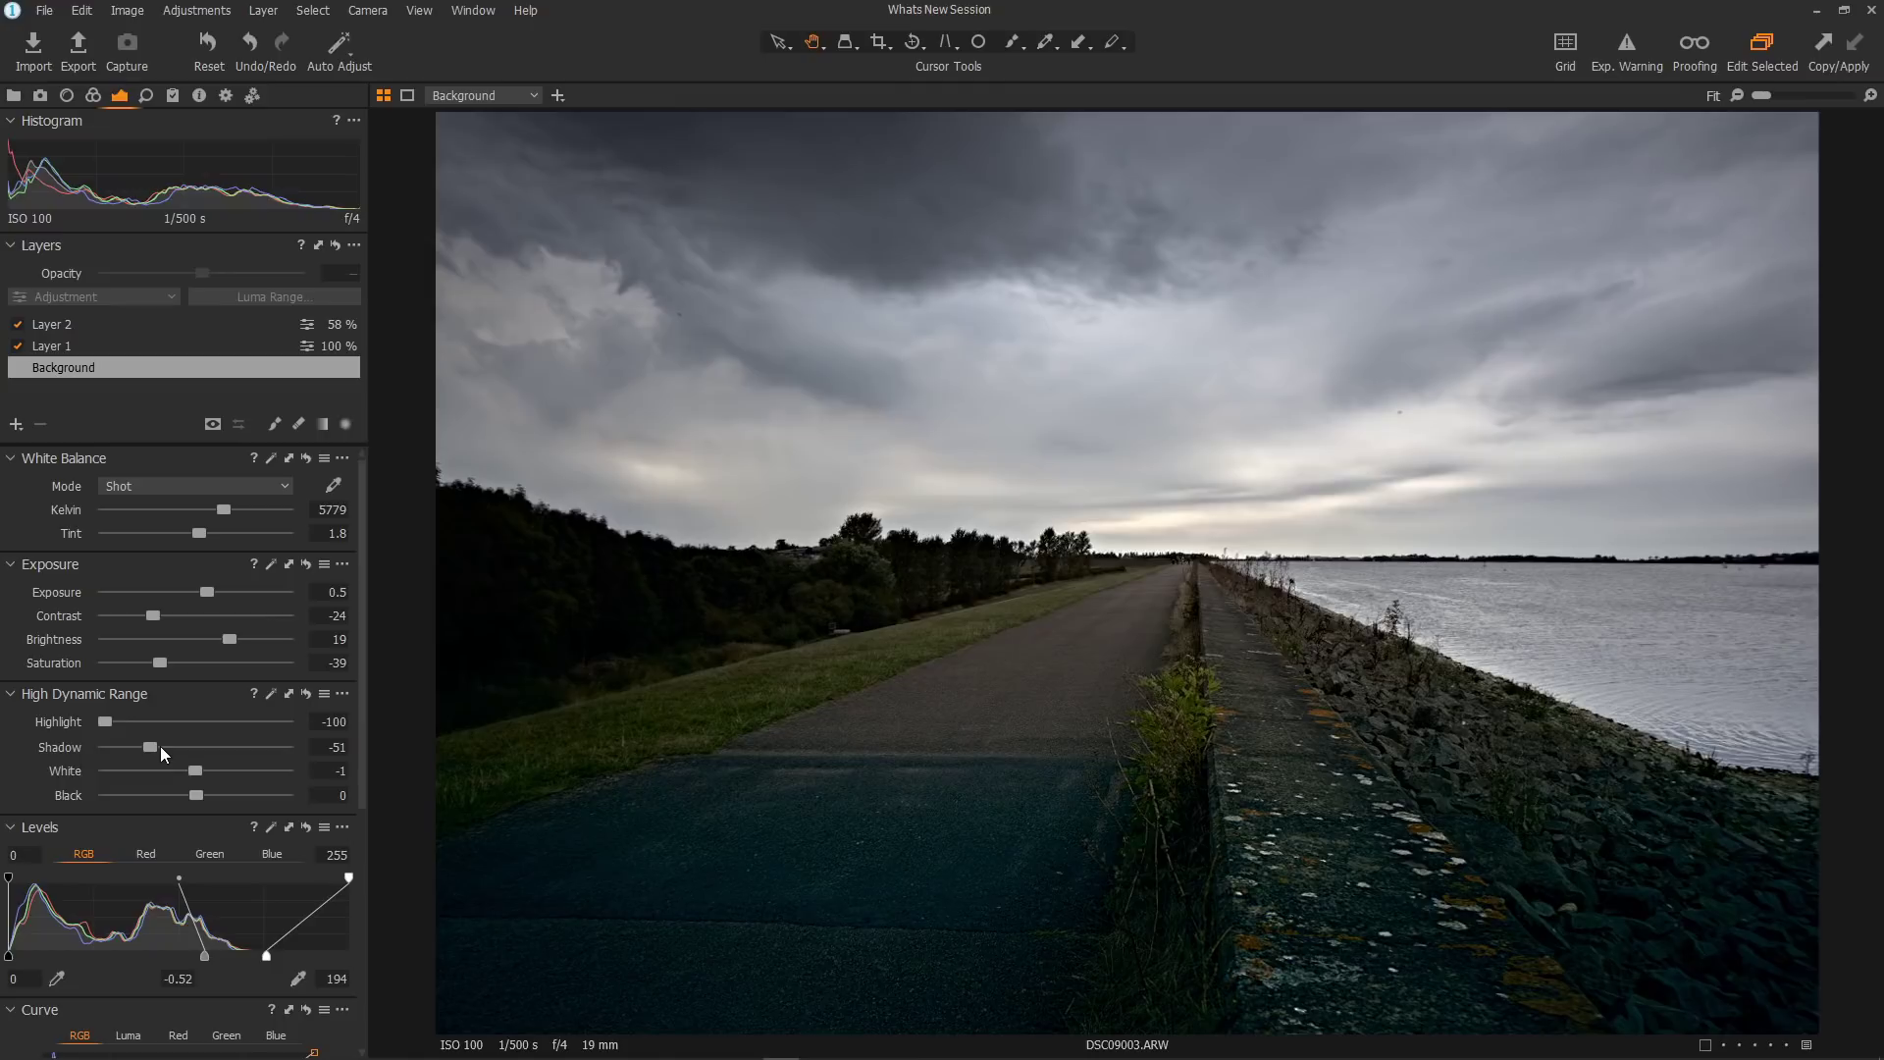
drag(138, 745, 237, 757)
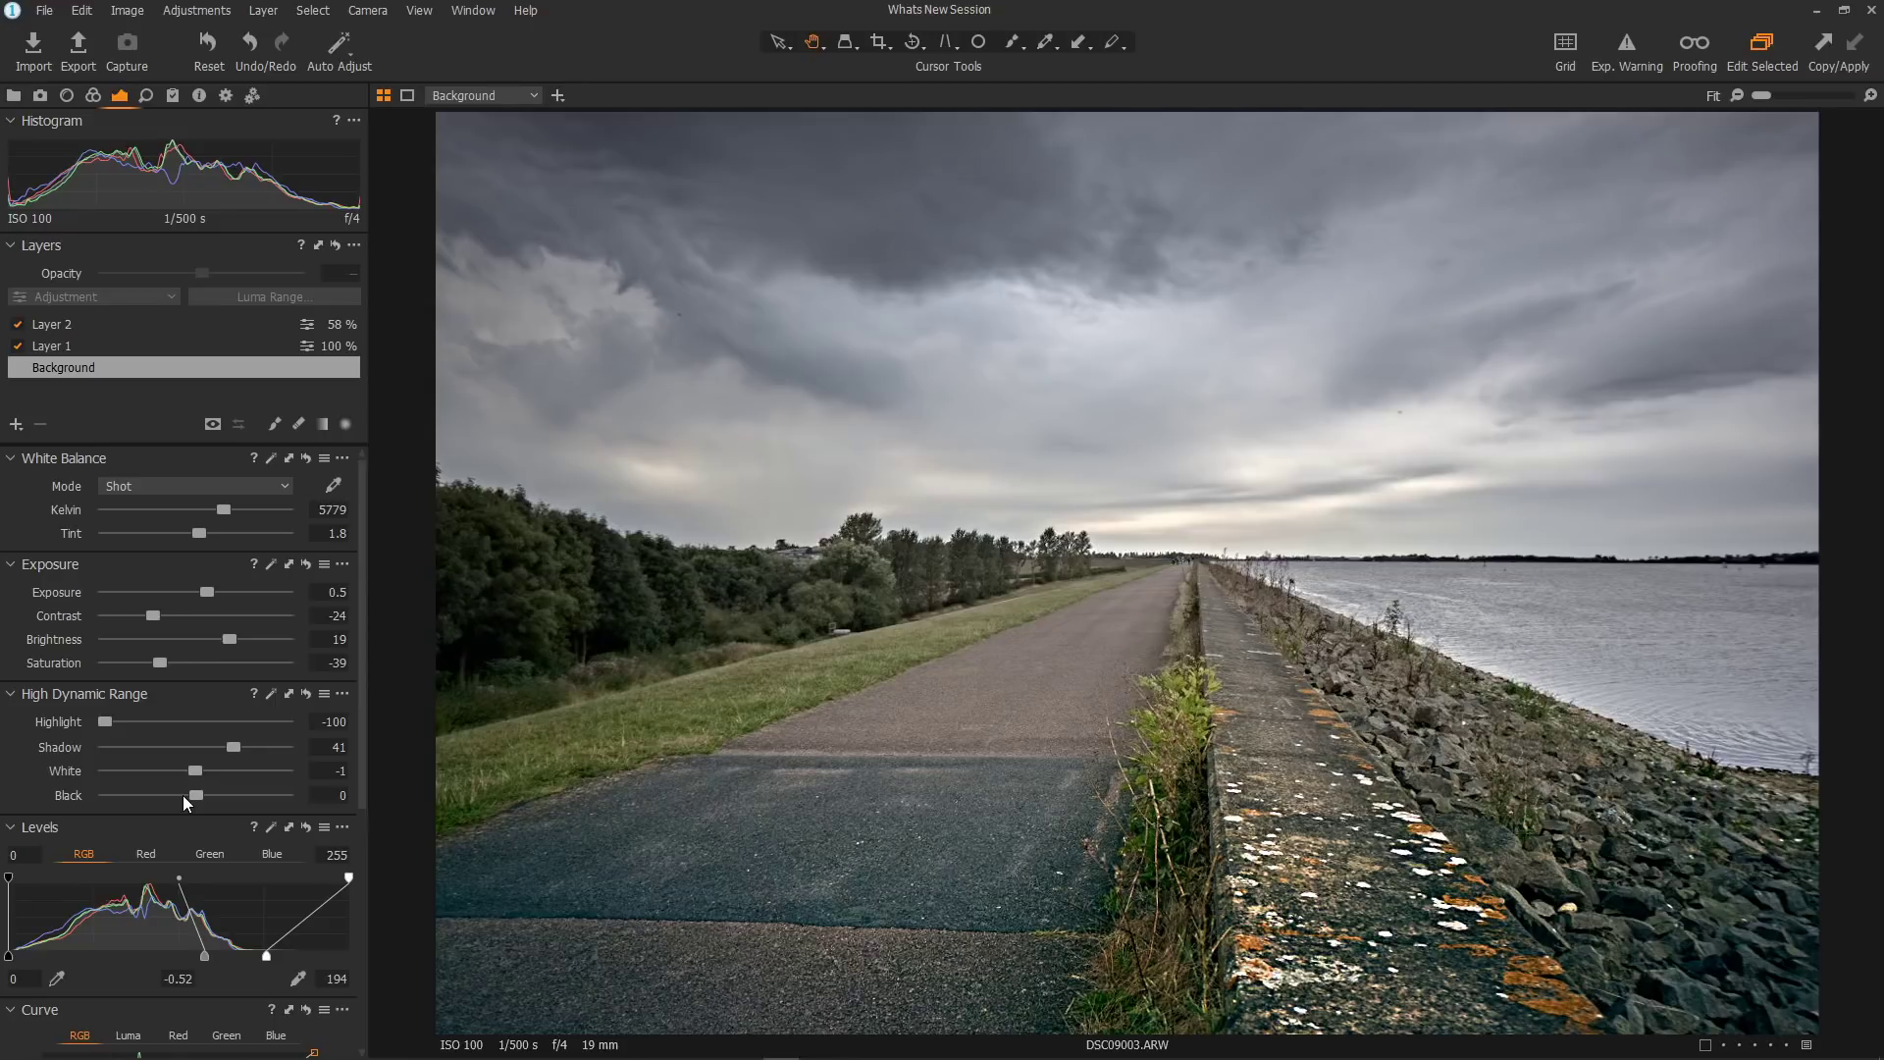
- Adjust HDR Black up and down, push Shadow to 98, and end Black near -3
drag(196, 794, 248, 807)
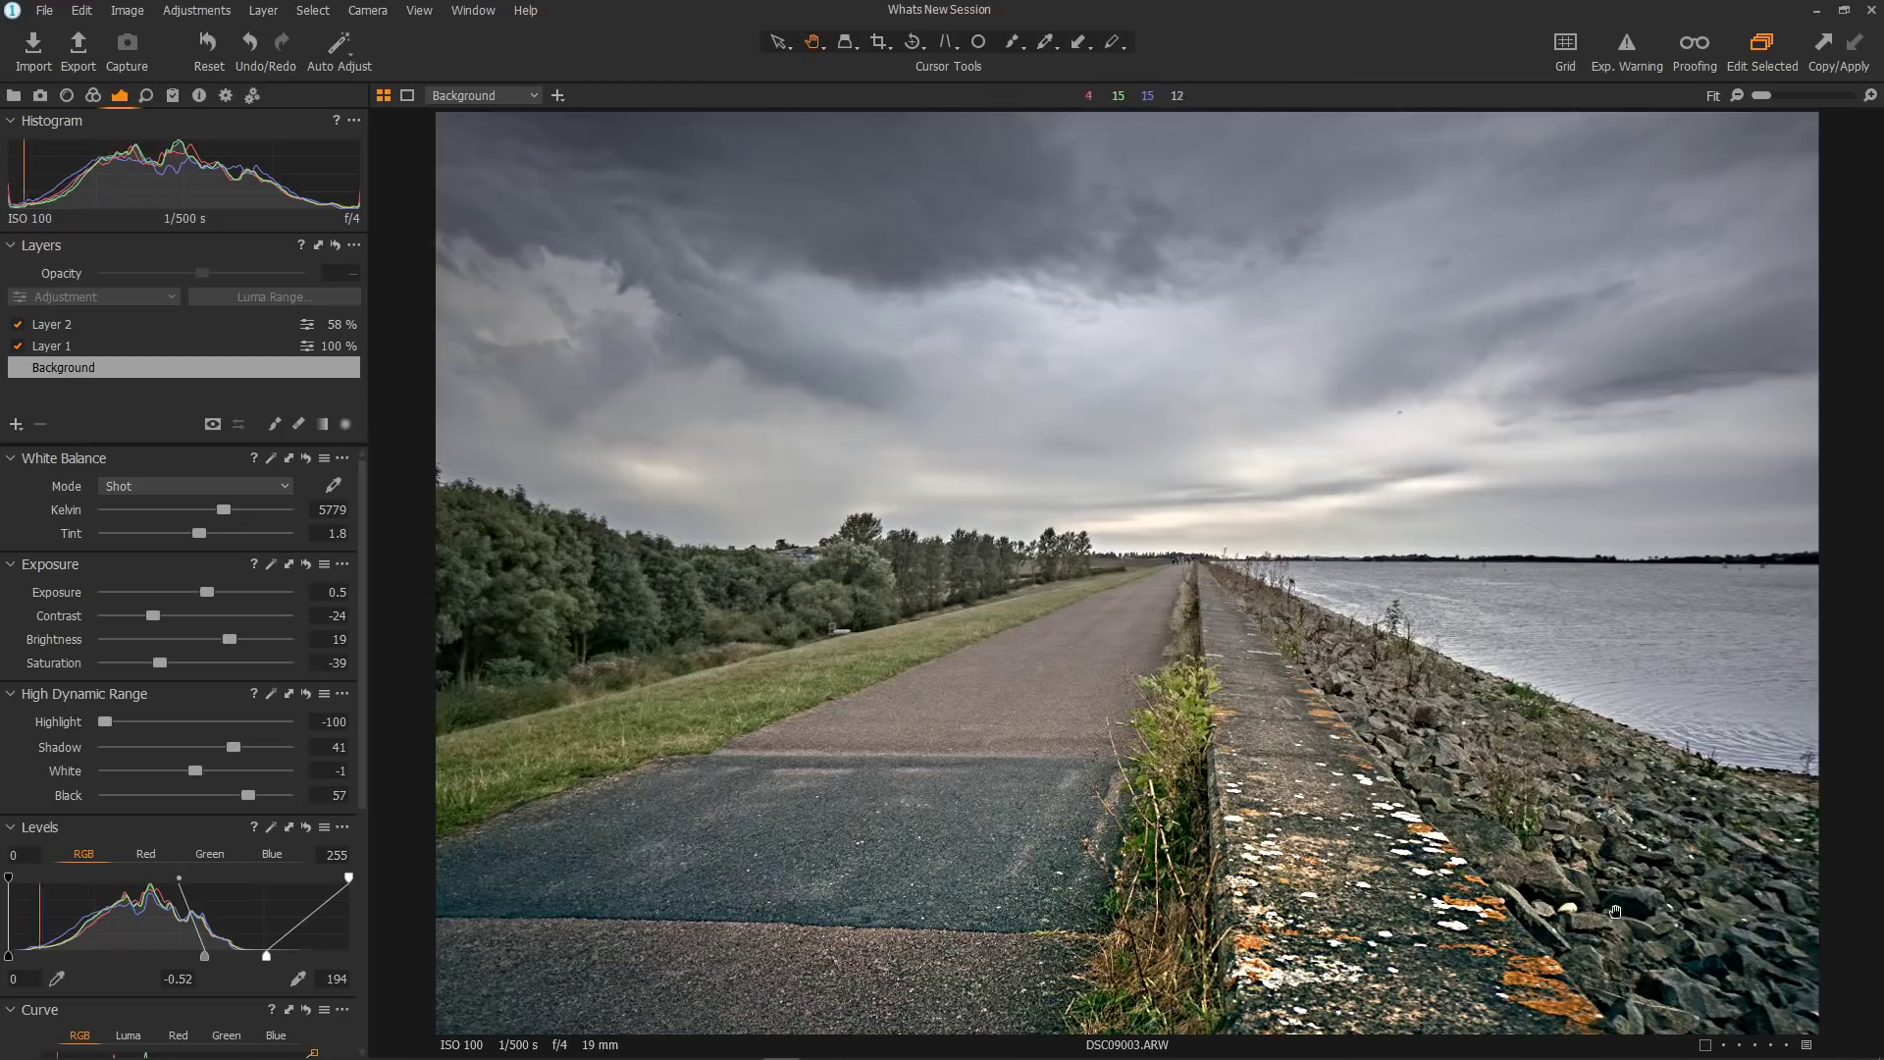
mouse_move(242, 797)
mouse_down()
mouse_move(208, 798)
mouse_move(234, 803)
mouse_move(220, 750)
mouse_move(251, 797)
mouse_move(232, 748)
mouse_move(197, 797)
mouse_move(226, 801)
mouse_up()
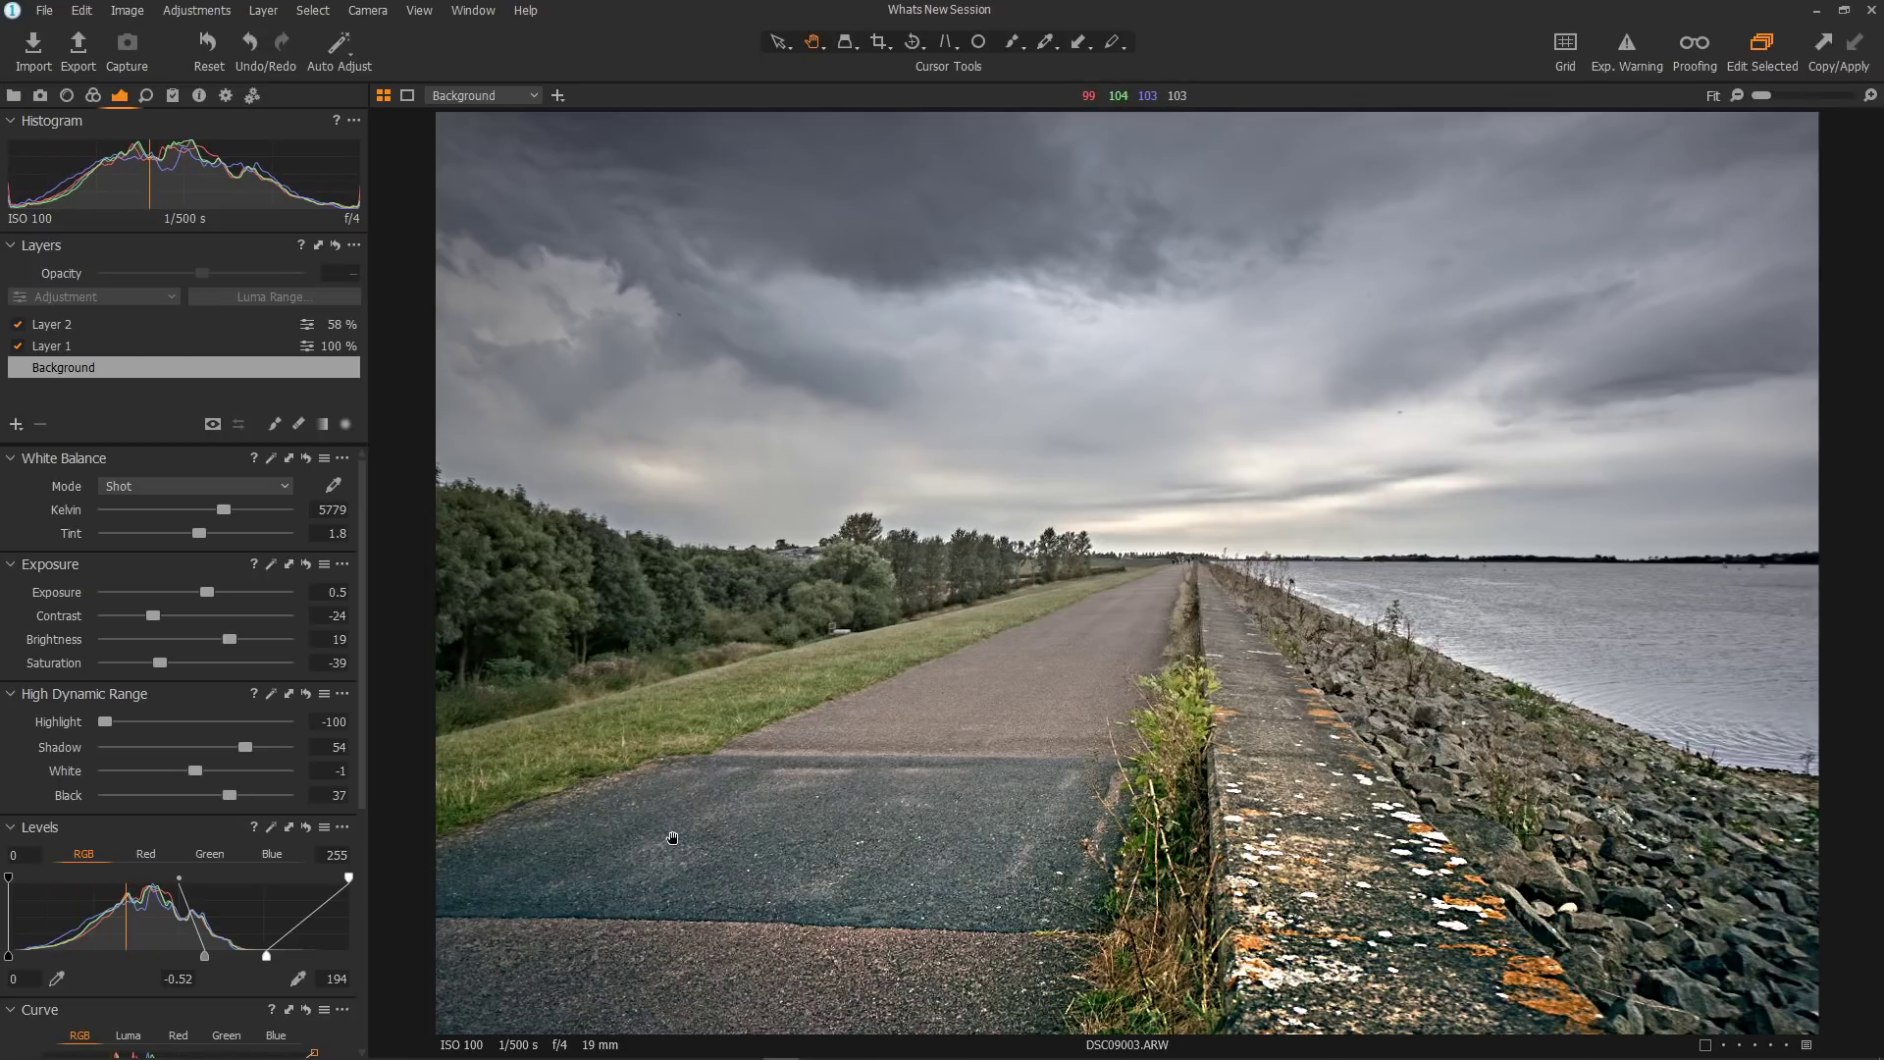
drag(232, 797, 174, 801)
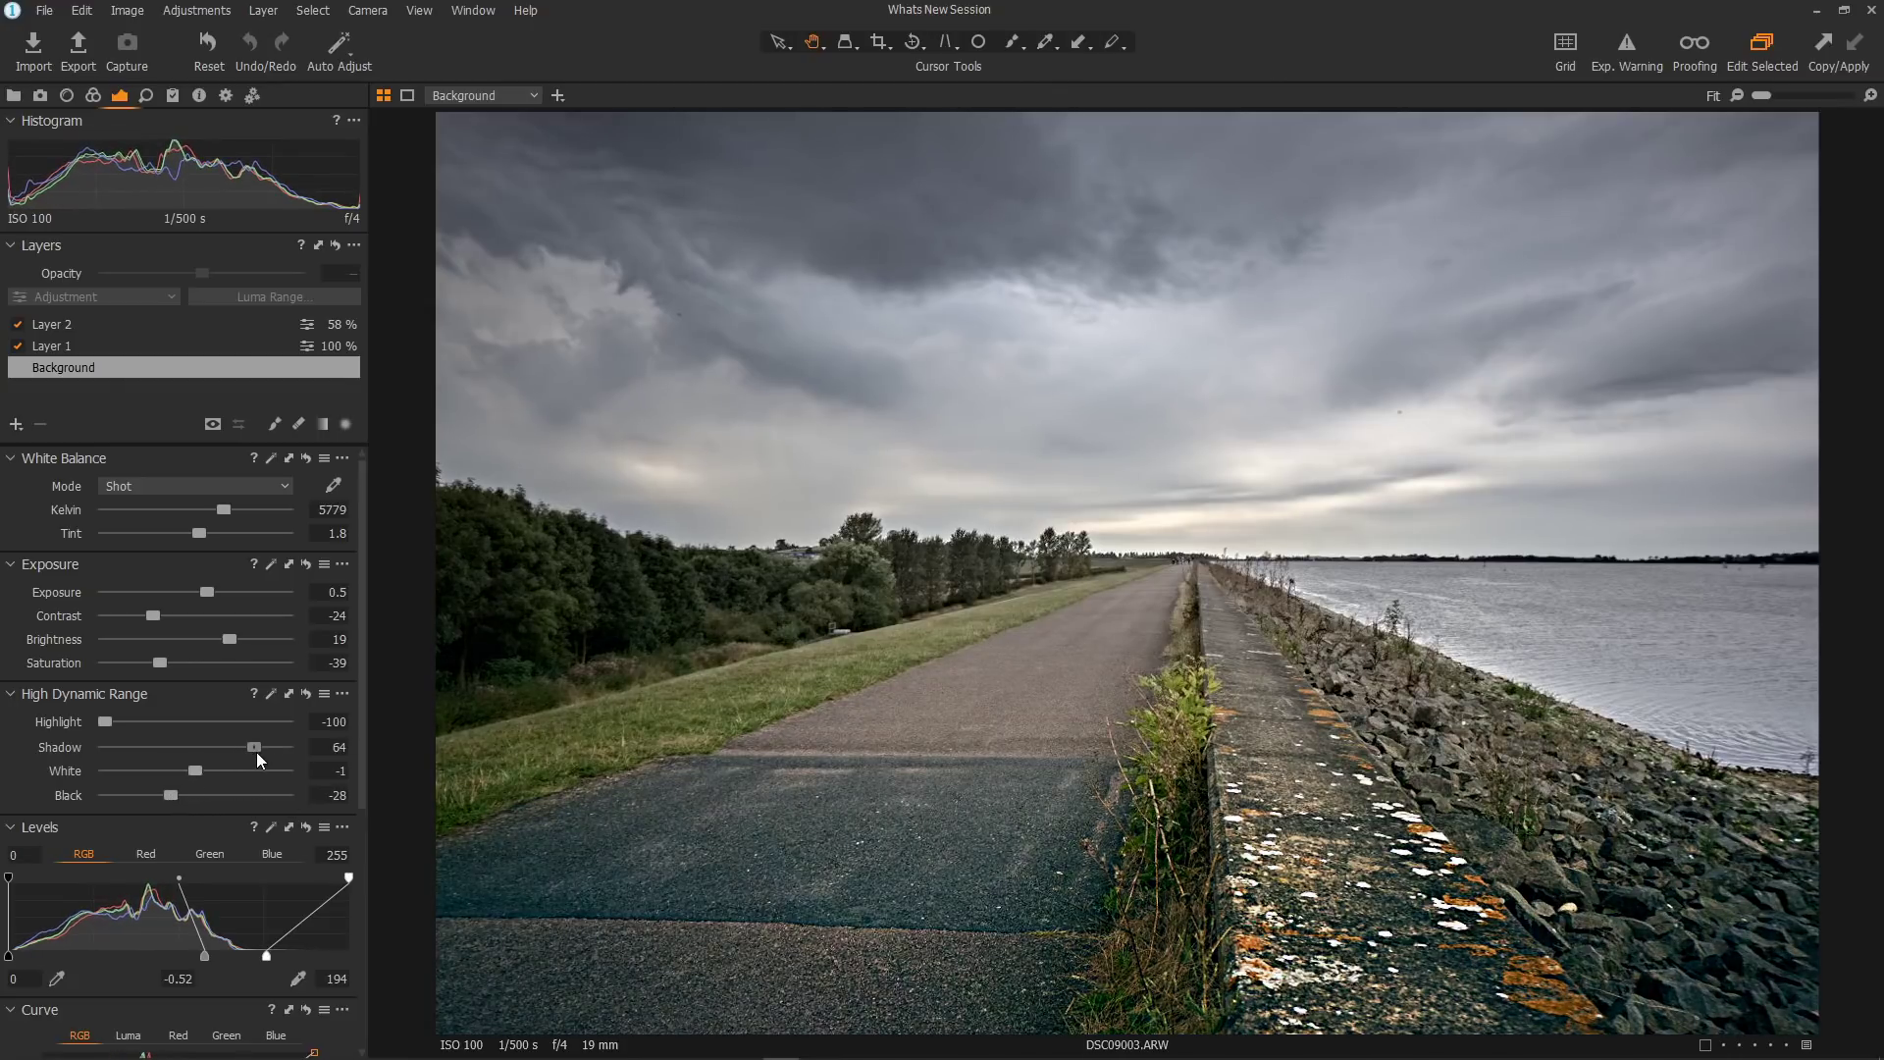
drag(260, 751, 290, 749)
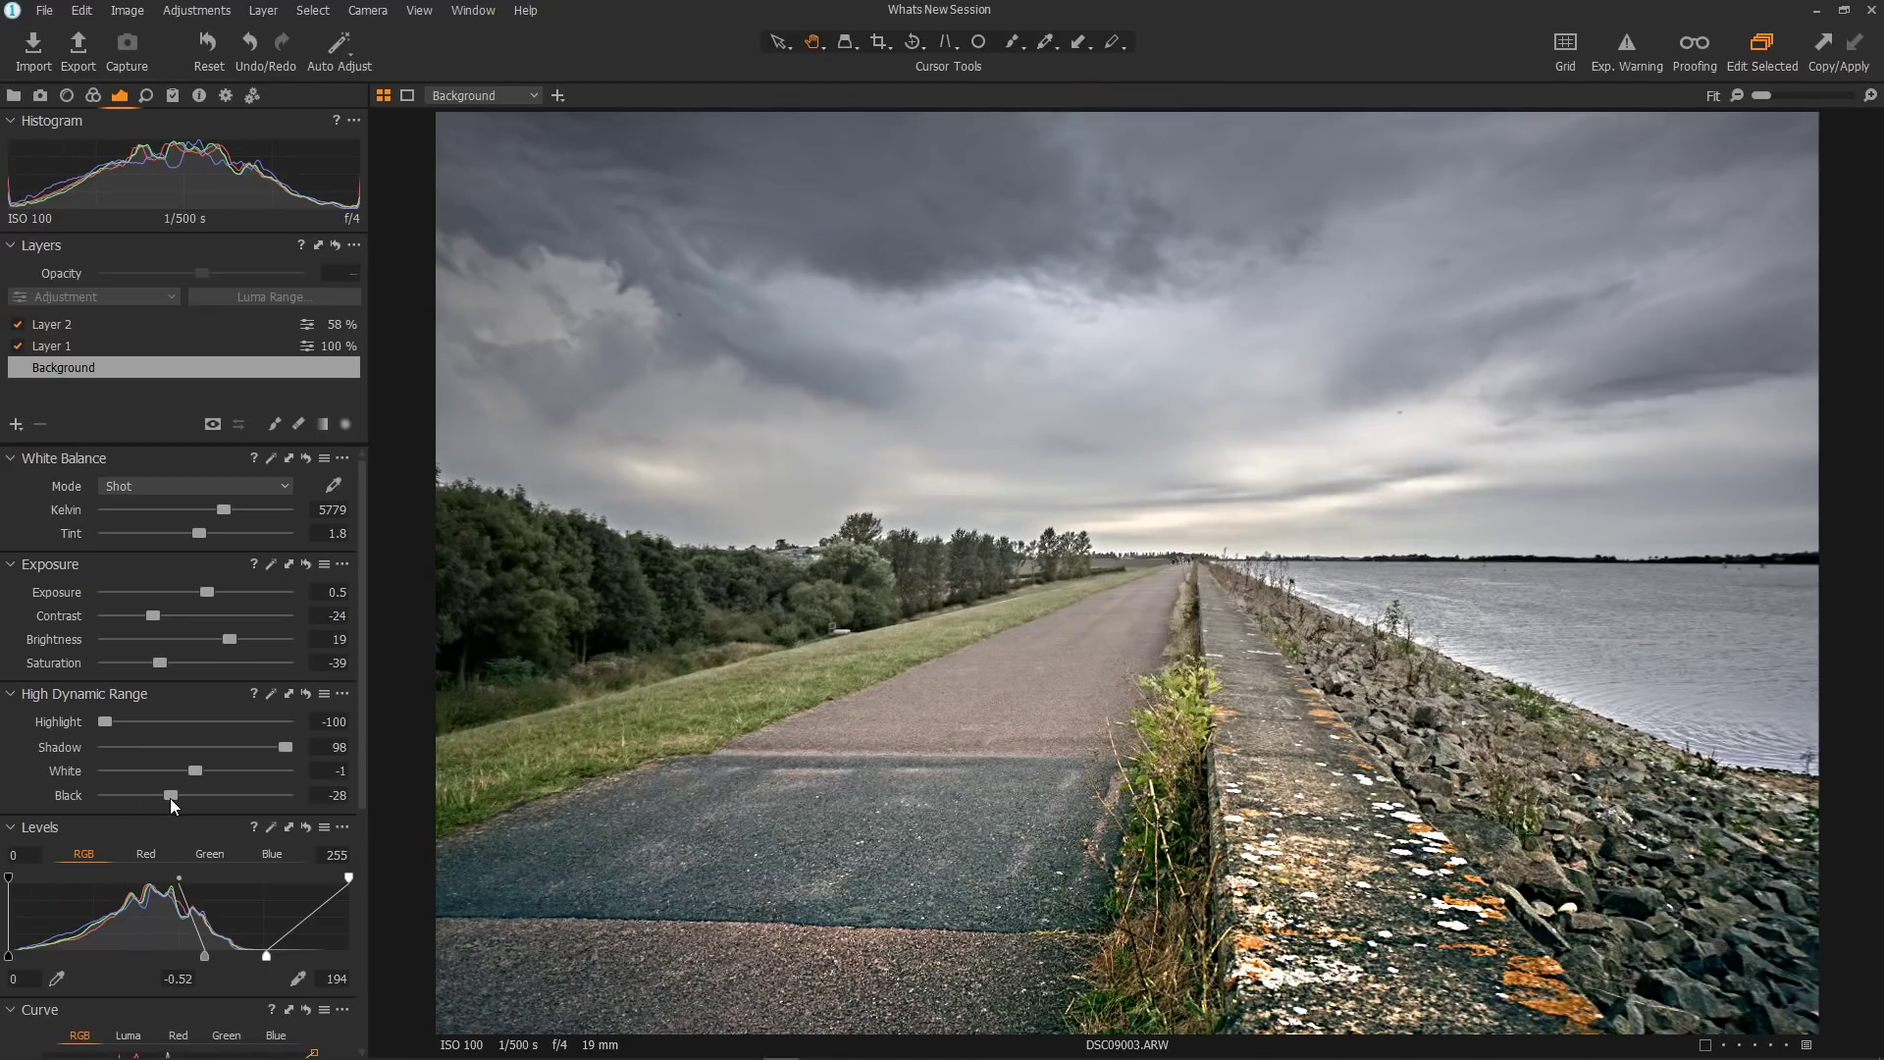
drag(169, 797, 192, 799)
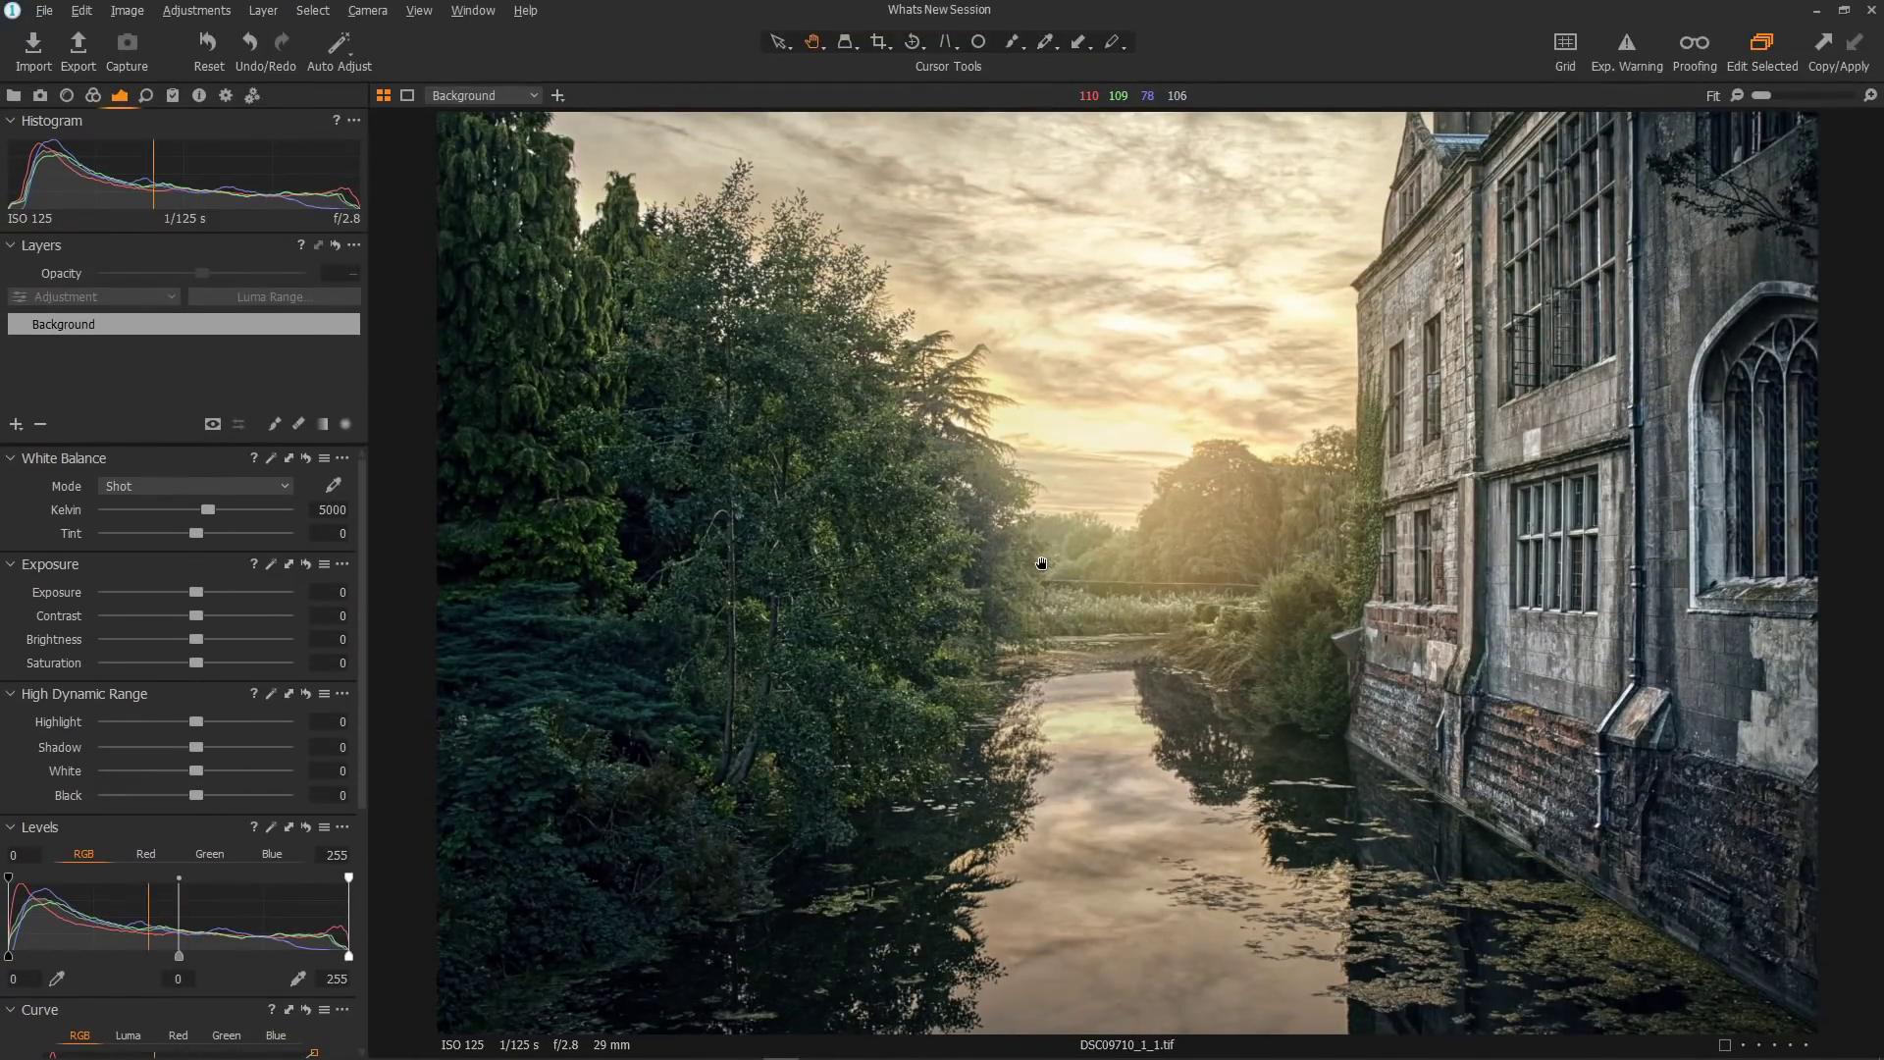
- Pick the Crop tool on the riverside photo, draw a crop area and enlarge it over the scene
click(879, 49)
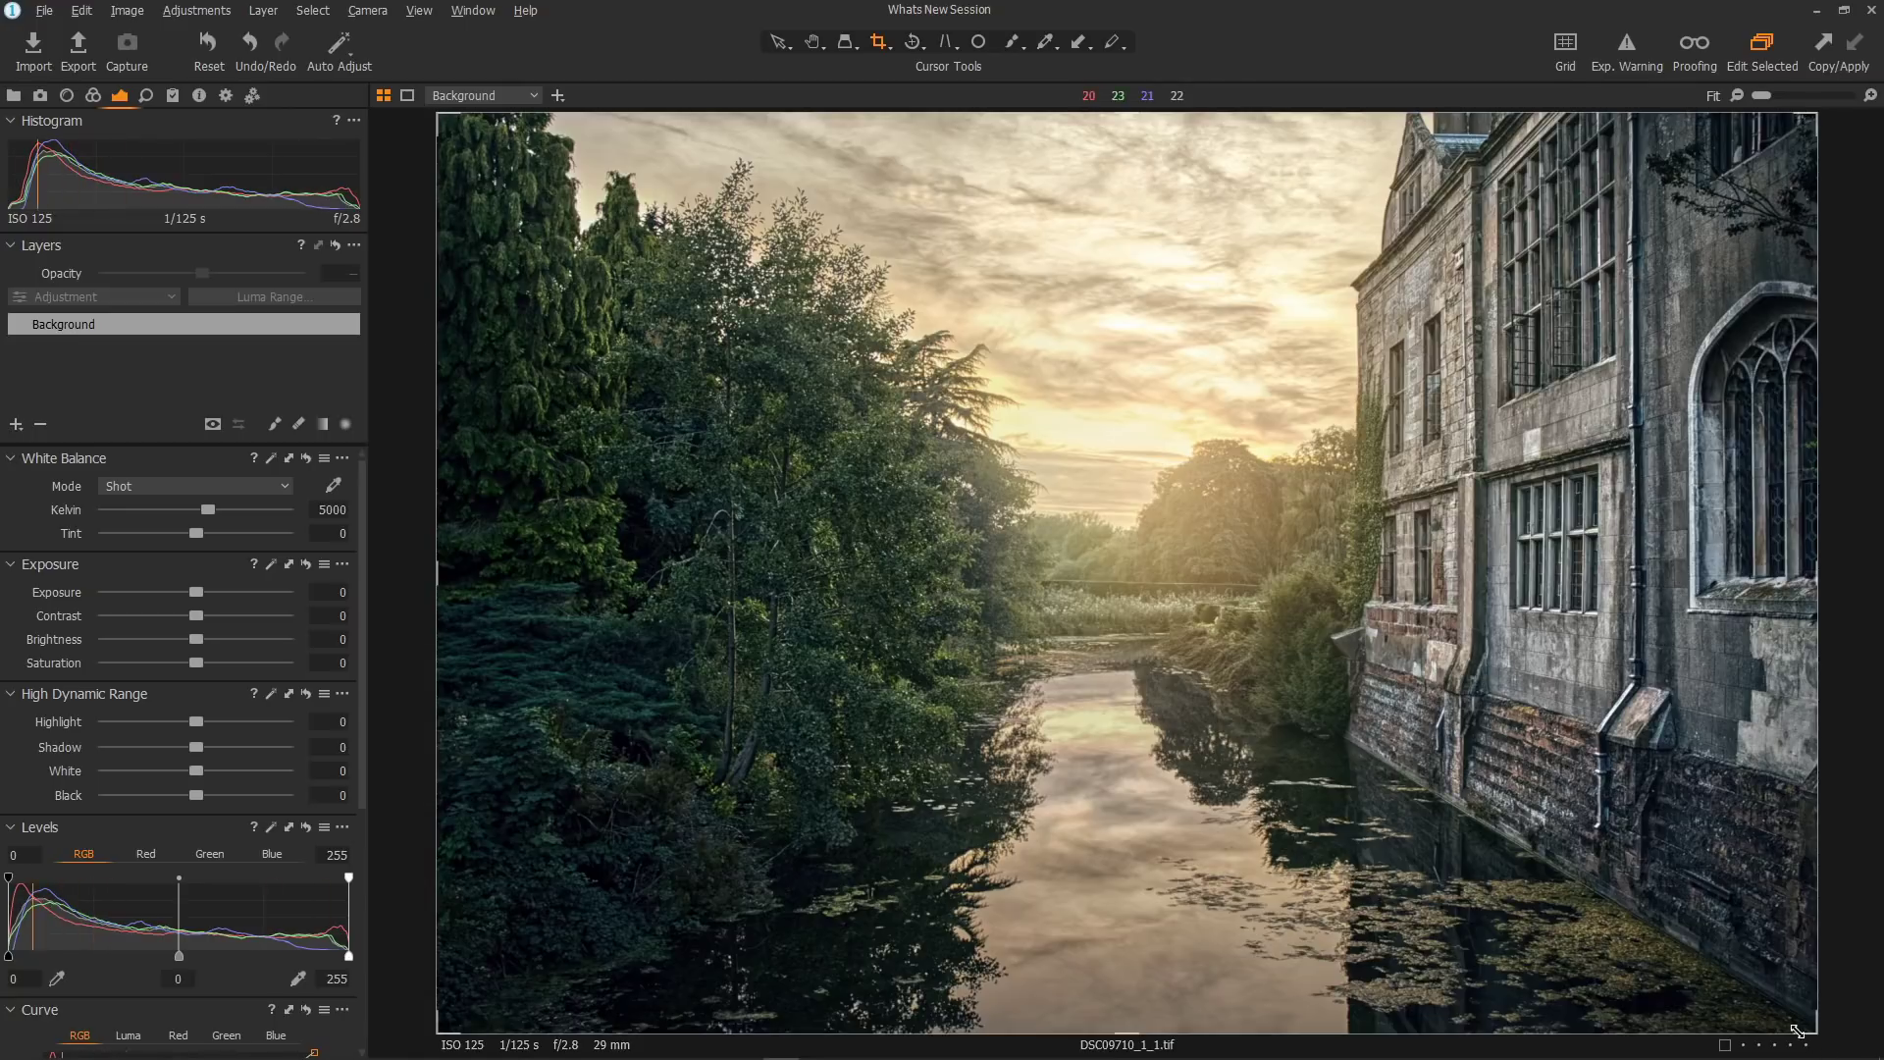
drag(441, 1013, 738, 827)
drag(739, 113, 791, 245)
drag(1423, 470, 1216, 549)
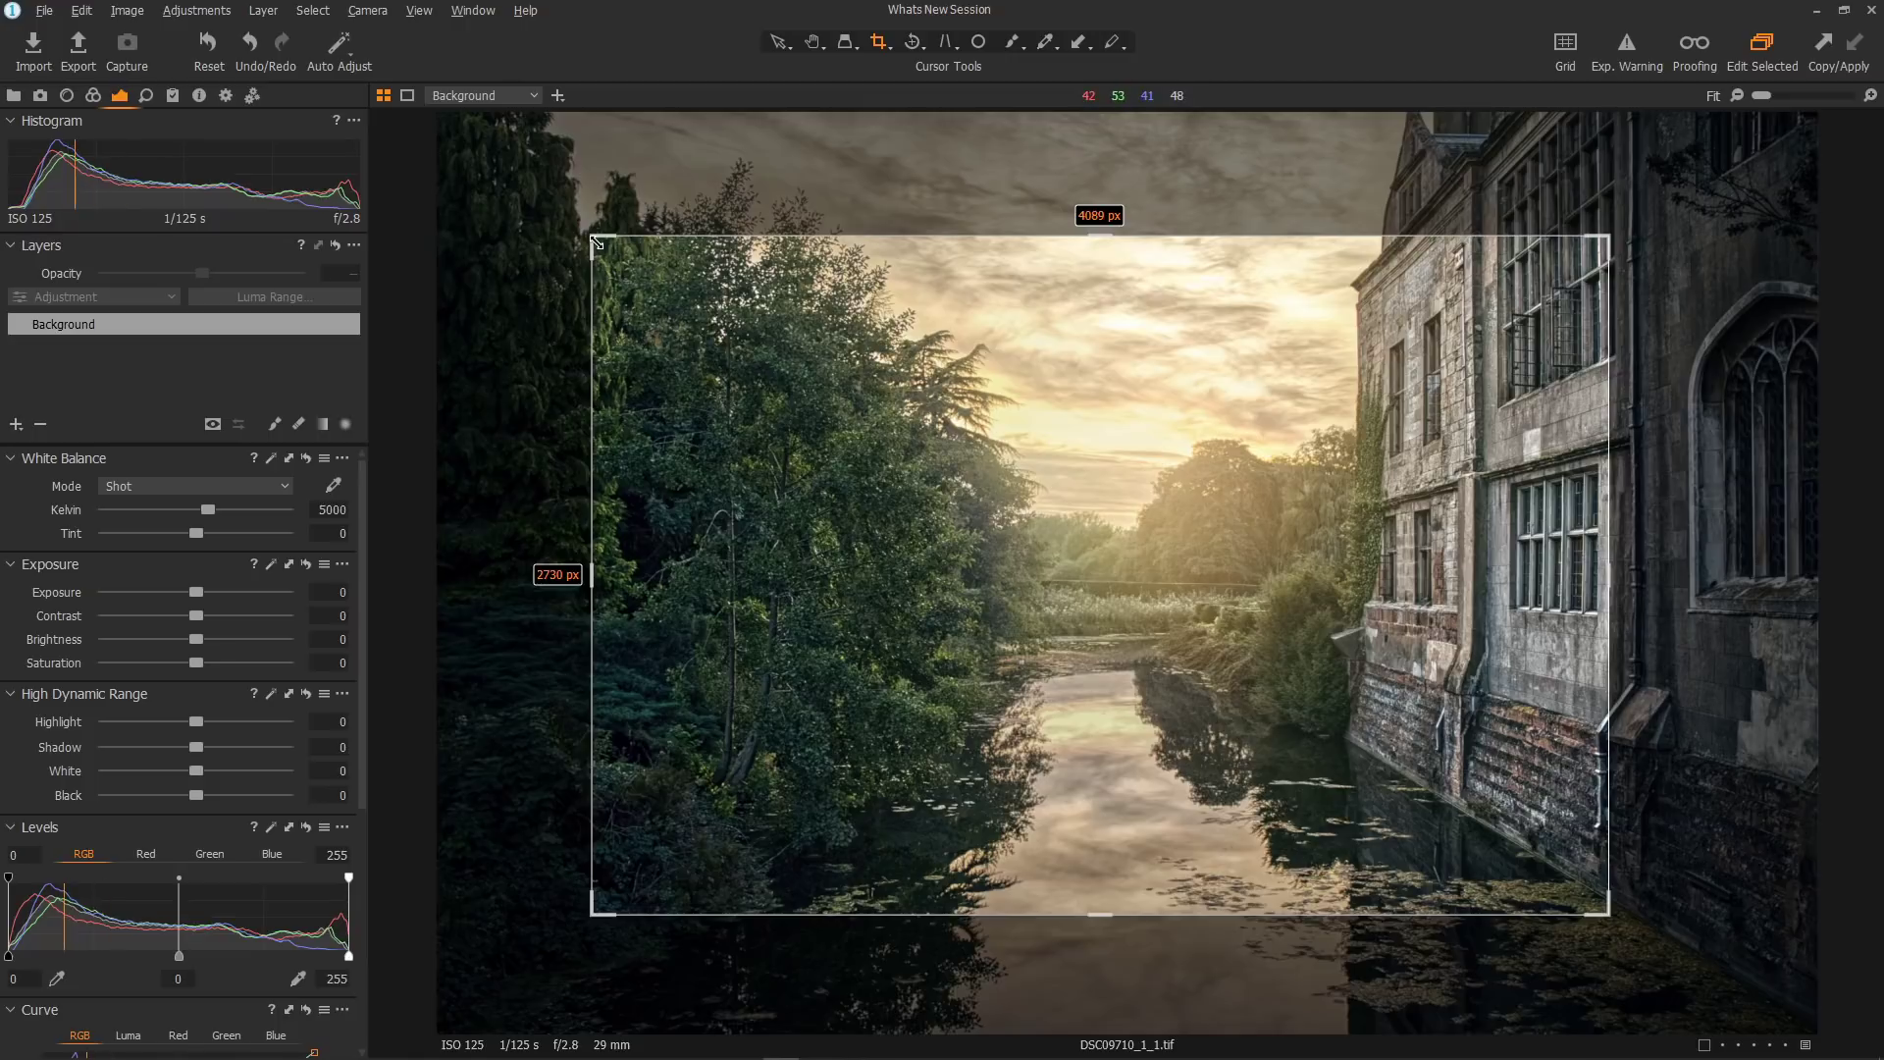
- Shrink the crop to a 2304 × 1538 px frame around the sunlit sky and building corner
drag(593, 237, 740, 335)
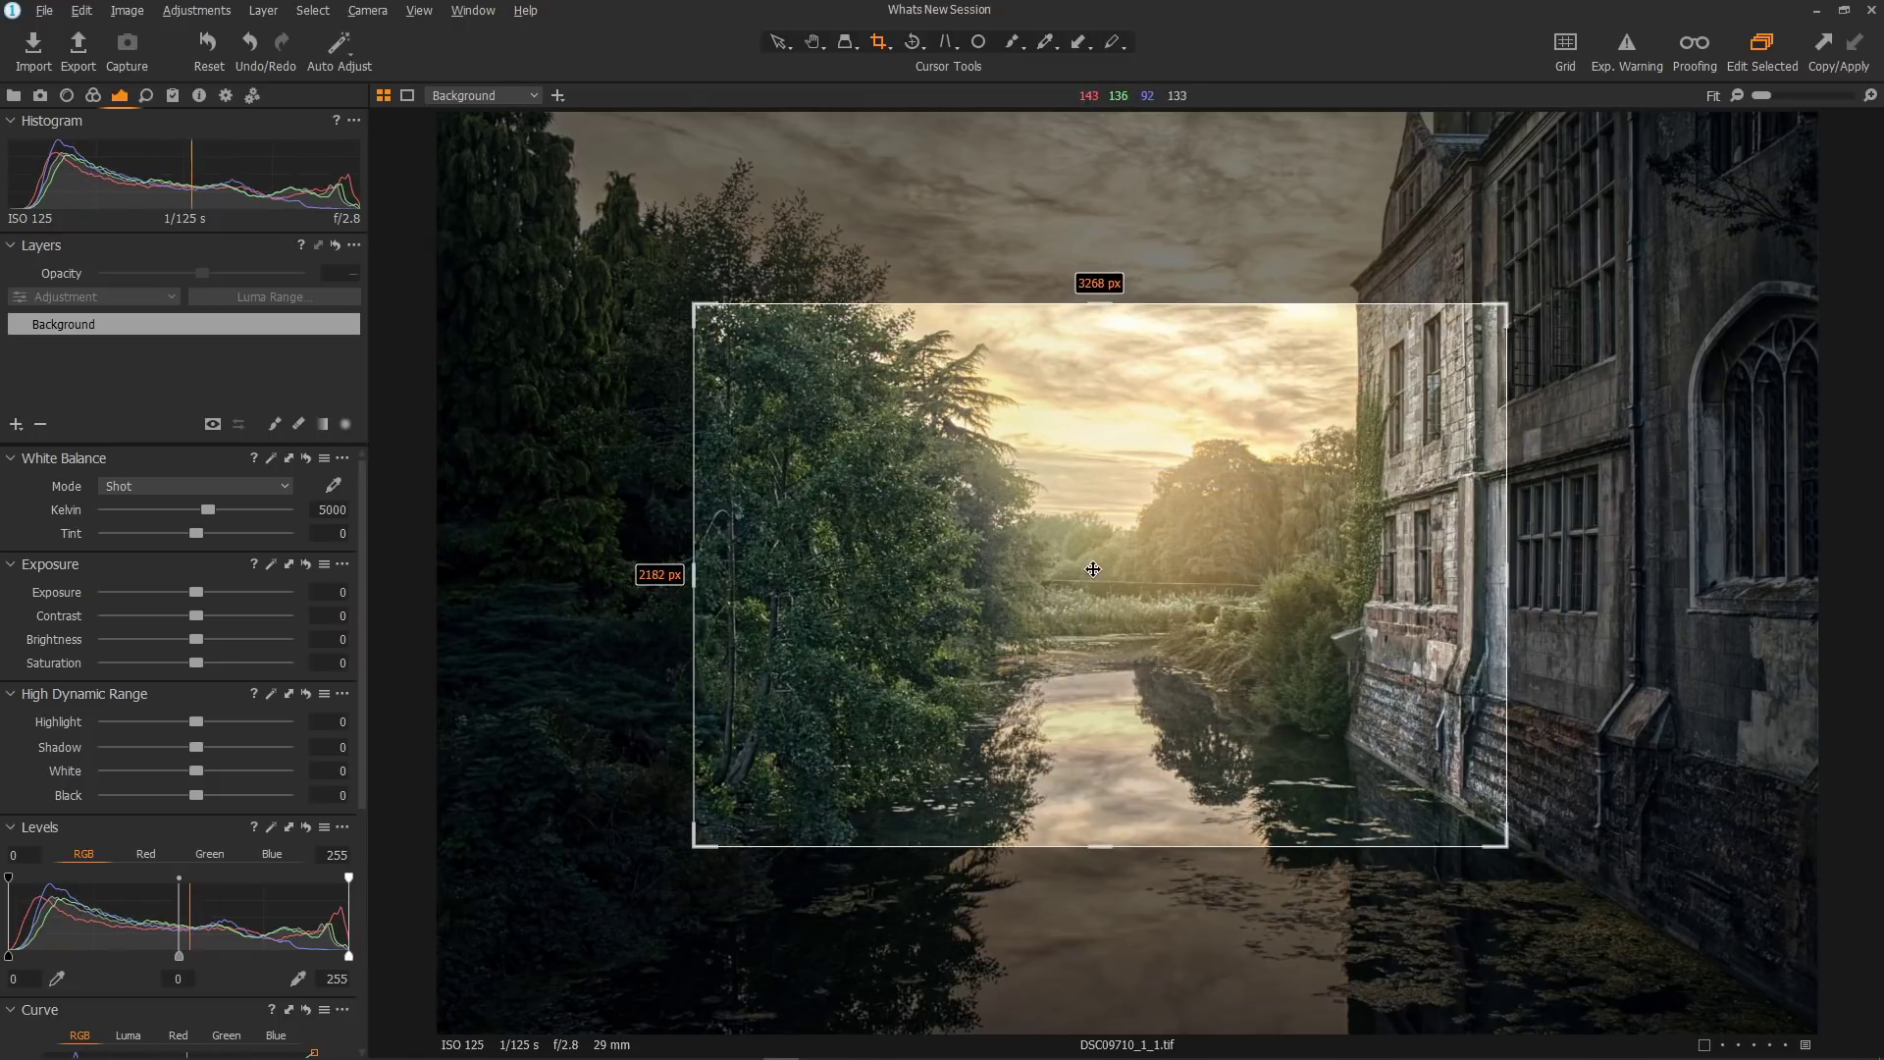
drag(1099, 574, 1407, 384)
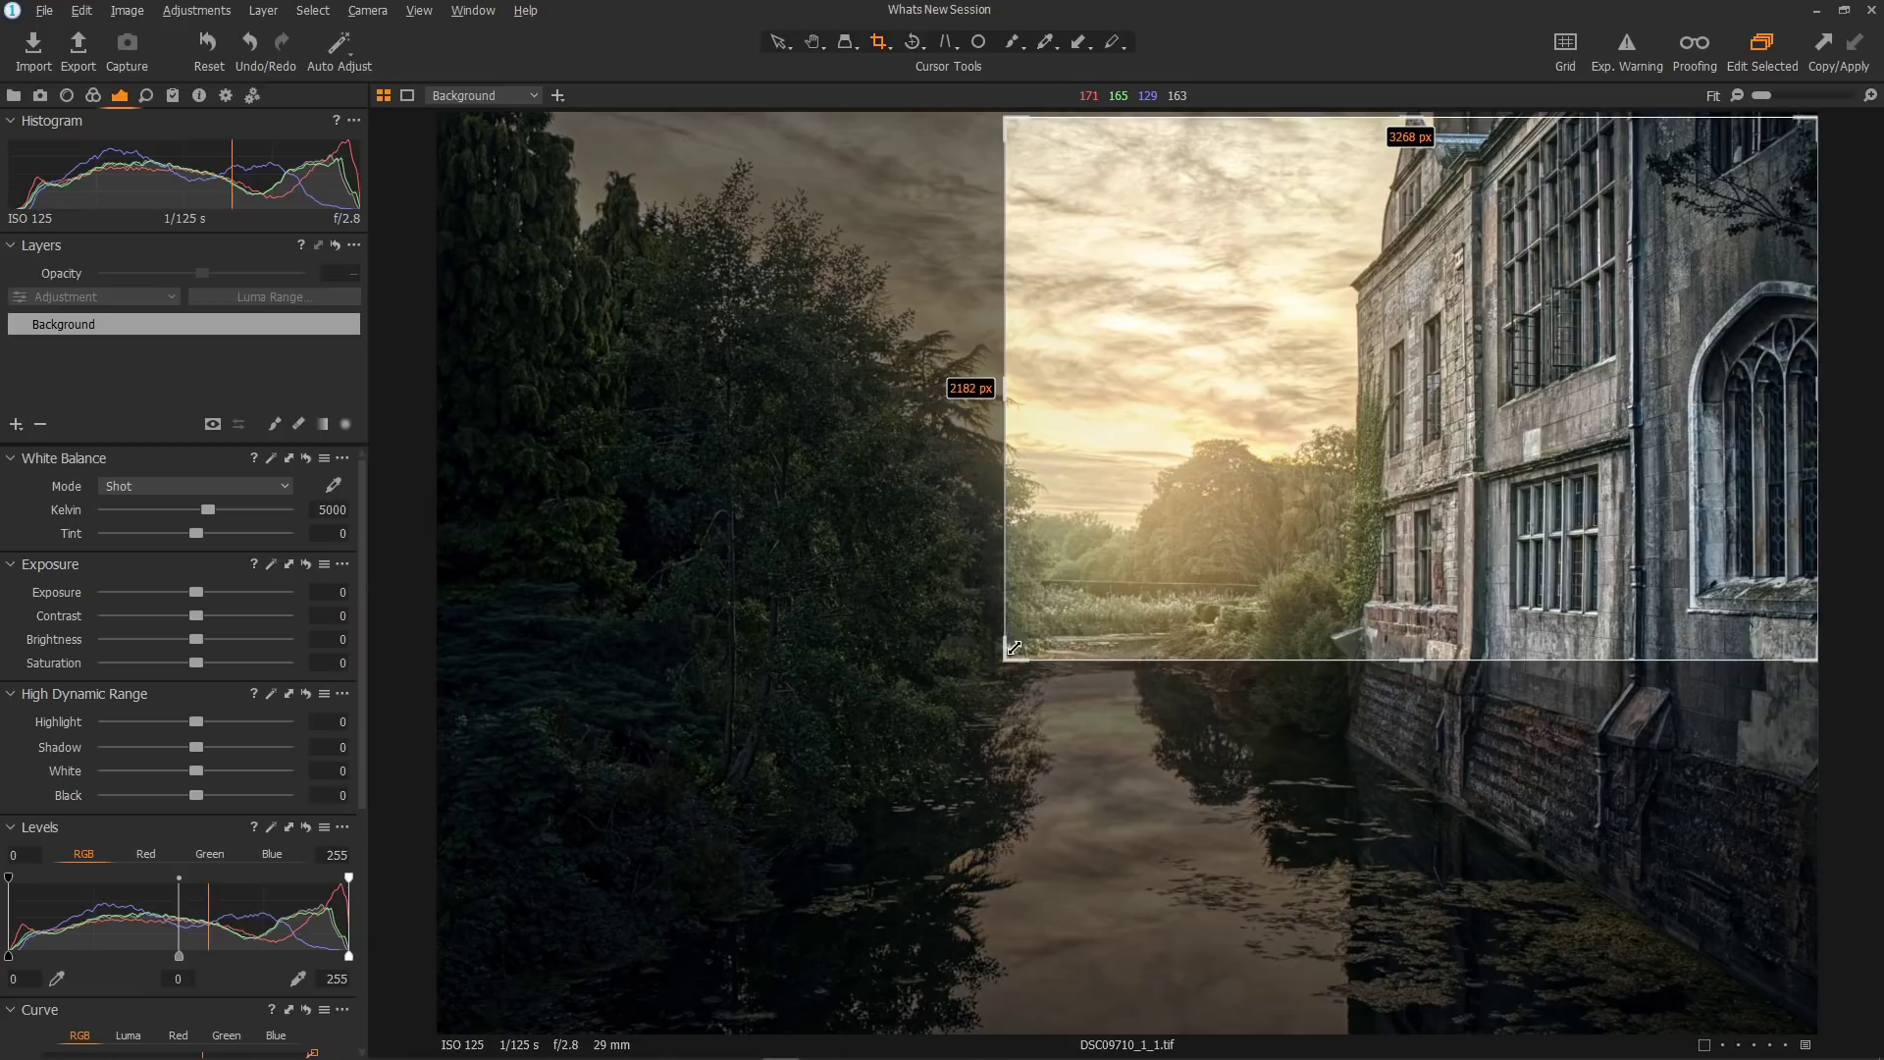
drag(1007, 658, 1124, 579)
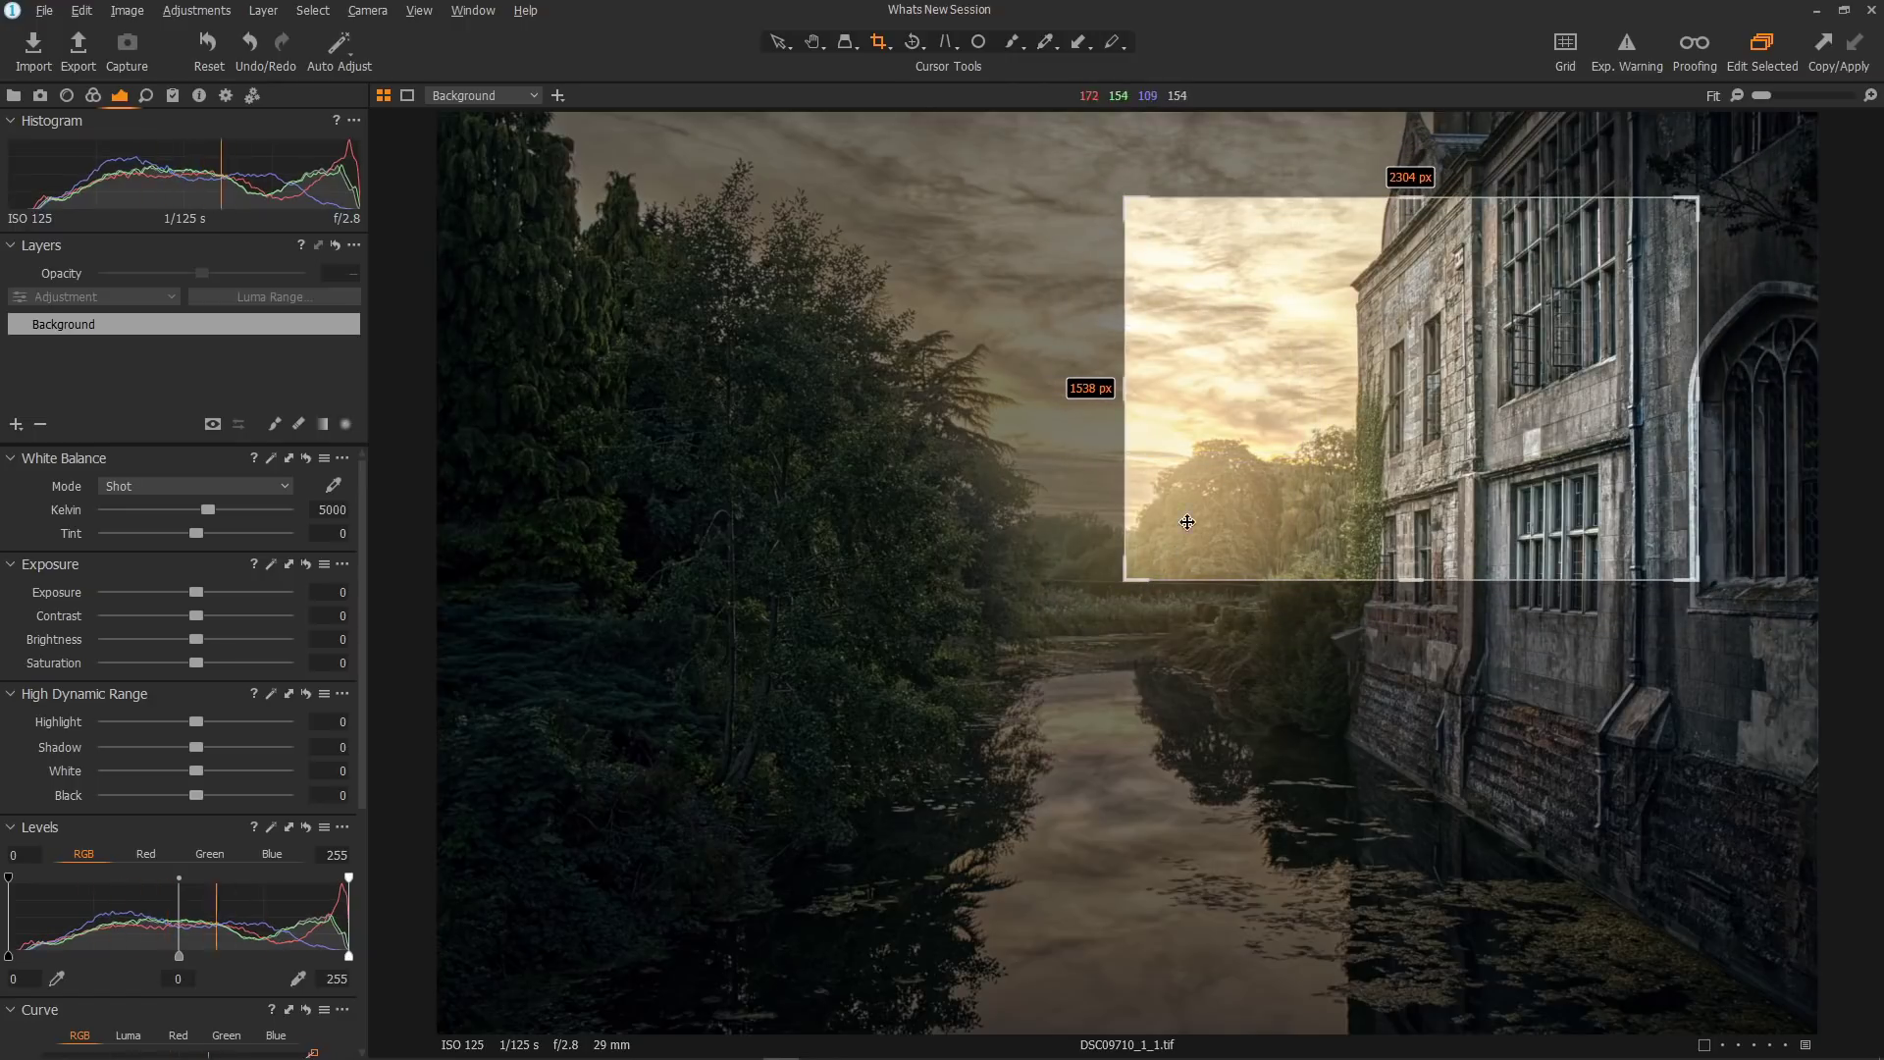
- Set the crop ratio to Unconstrained
right_click(746, 416)
click(746, 416)
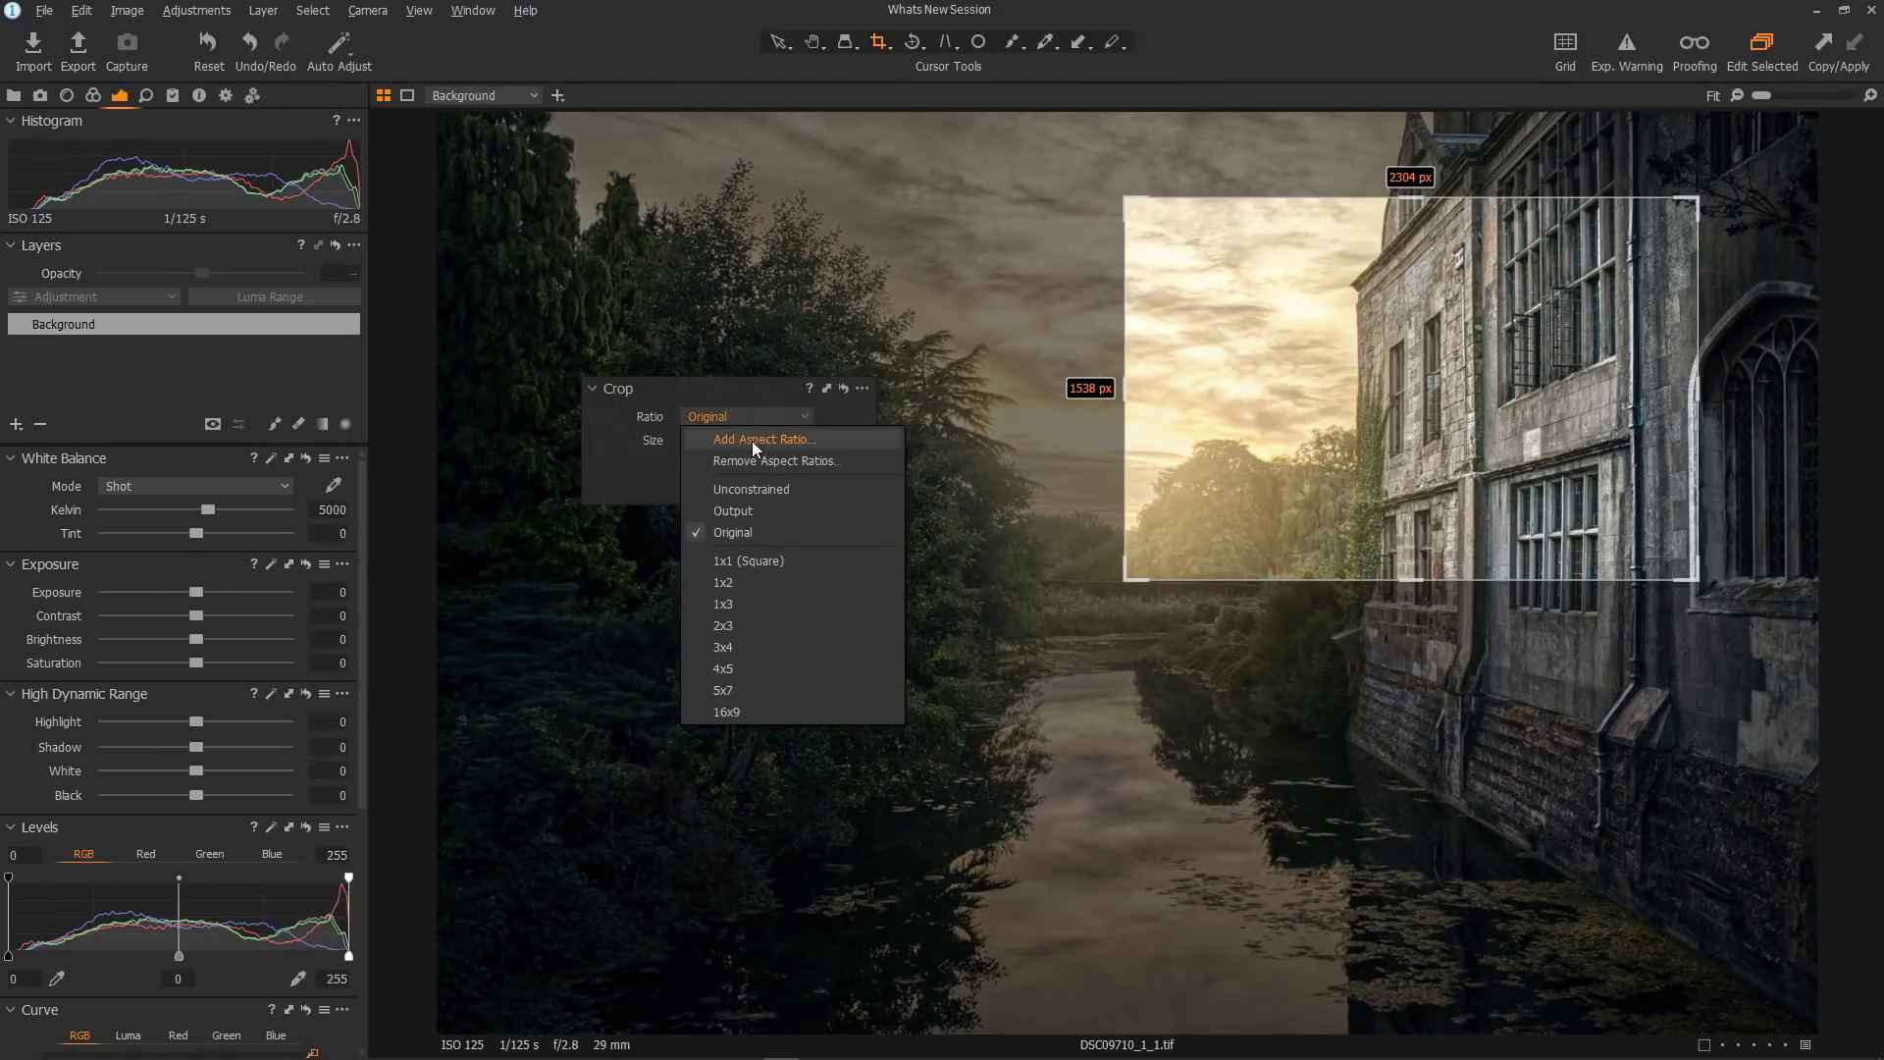
click(757, 495)
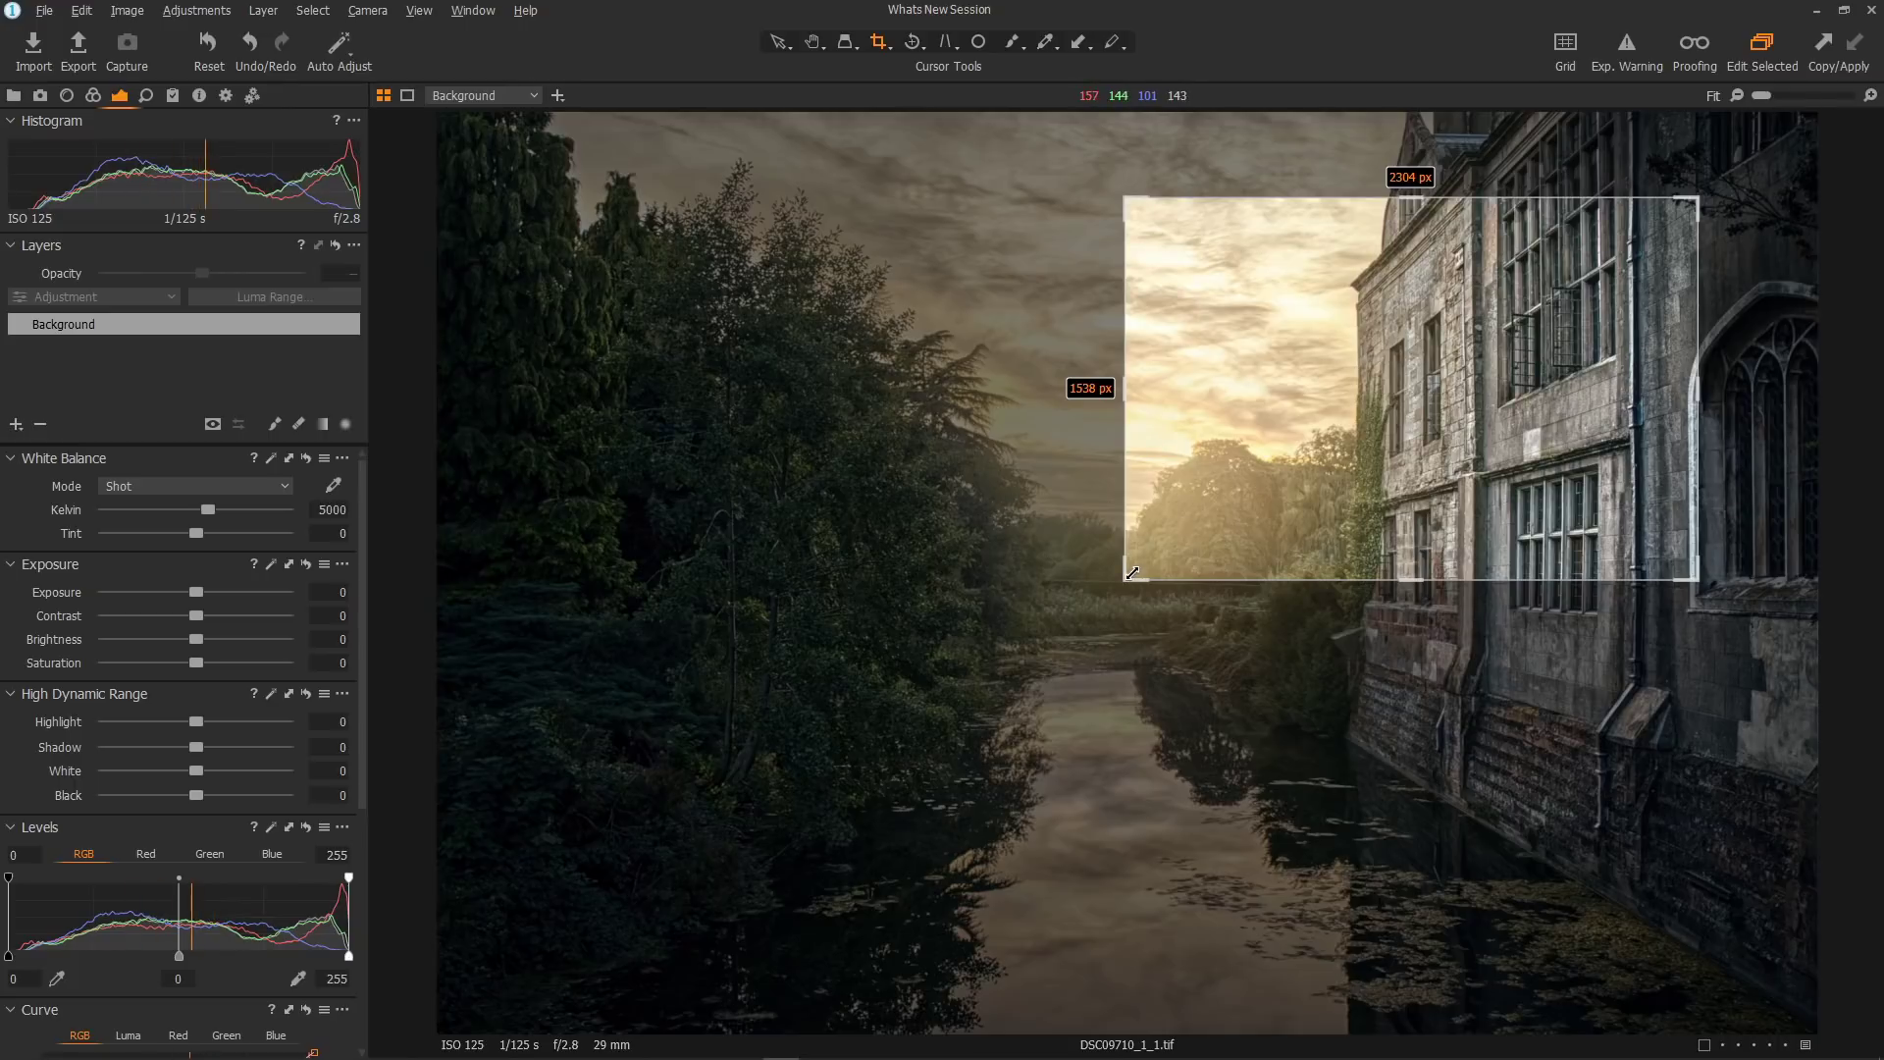
- Reshape the crop into a tall 1892 × 2480 px portrait frame over the building's side
drag(1135, 573, 560, 731)
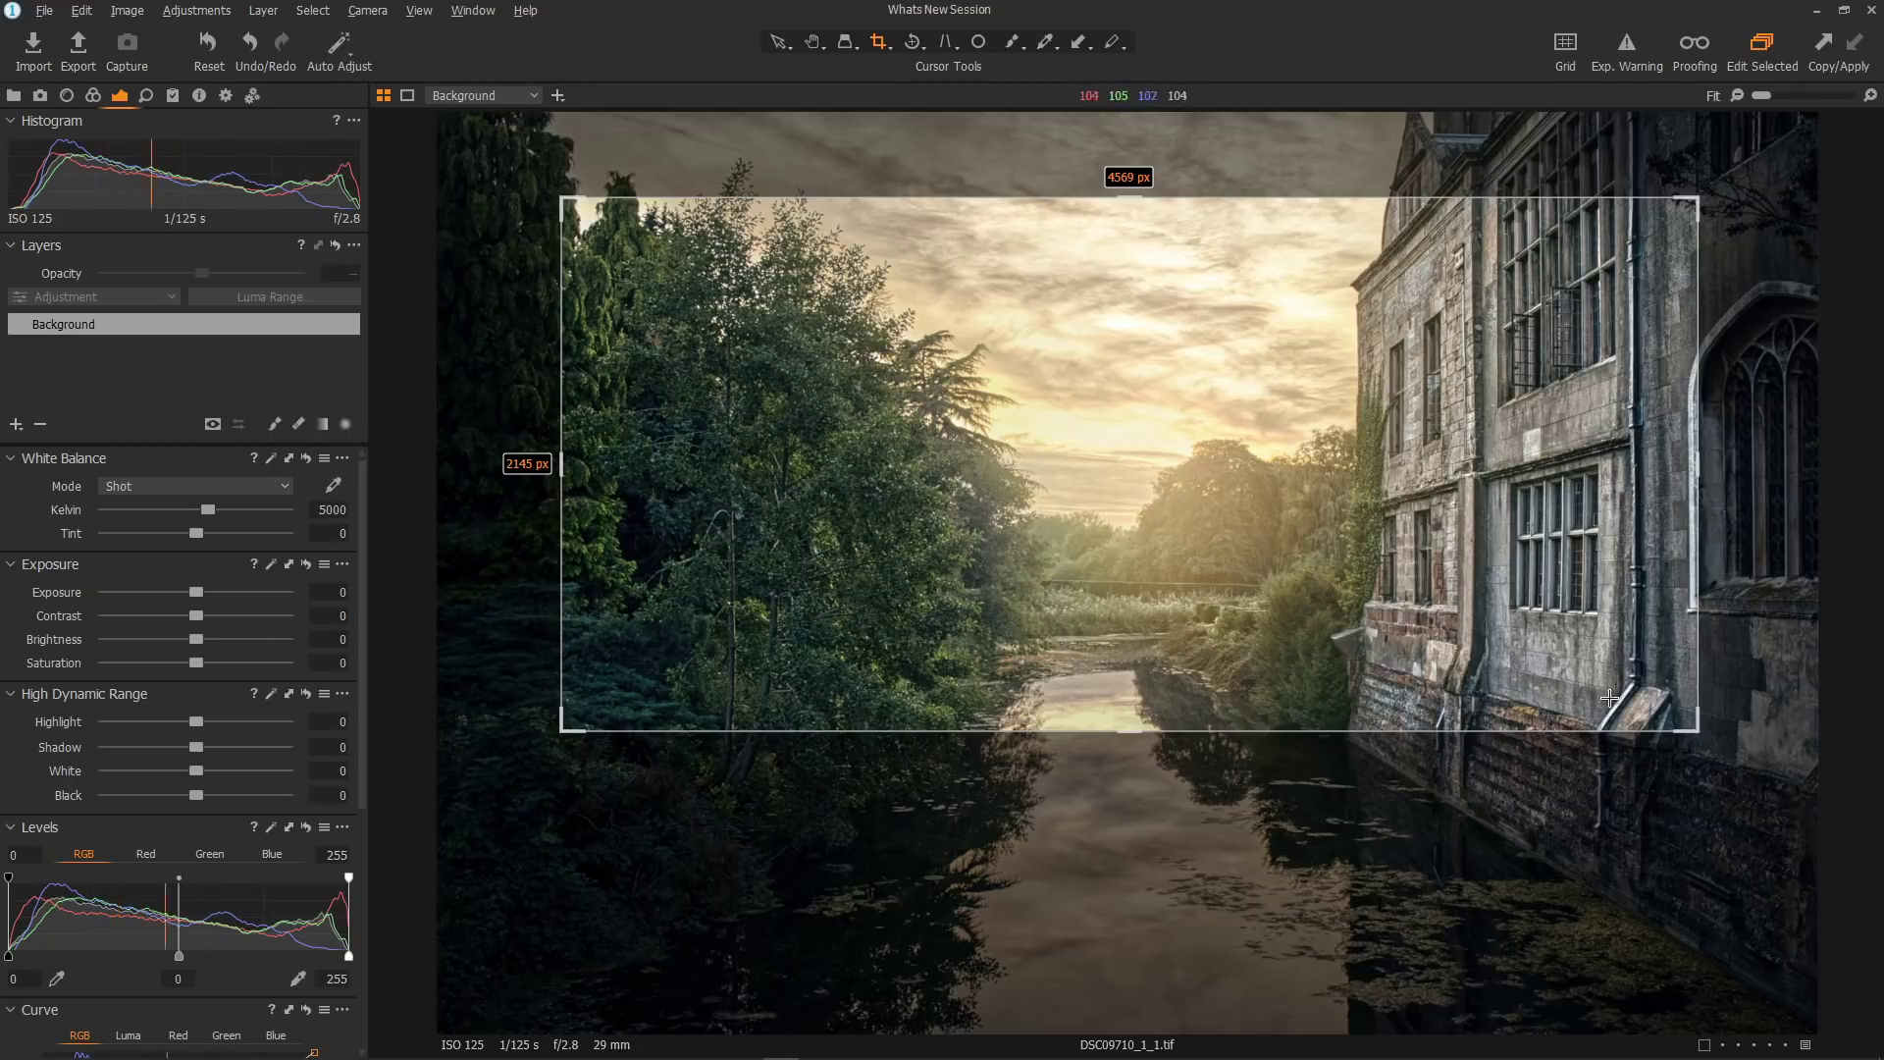
mouse_move(1694, 727)
mouse_down()
mouse_move(967, 377)
mouse_move(1612, 714)
mouse_move(1418, 711)
mouse_move(1408, 603)
mouse_move(1674, 733)
mouse_up()
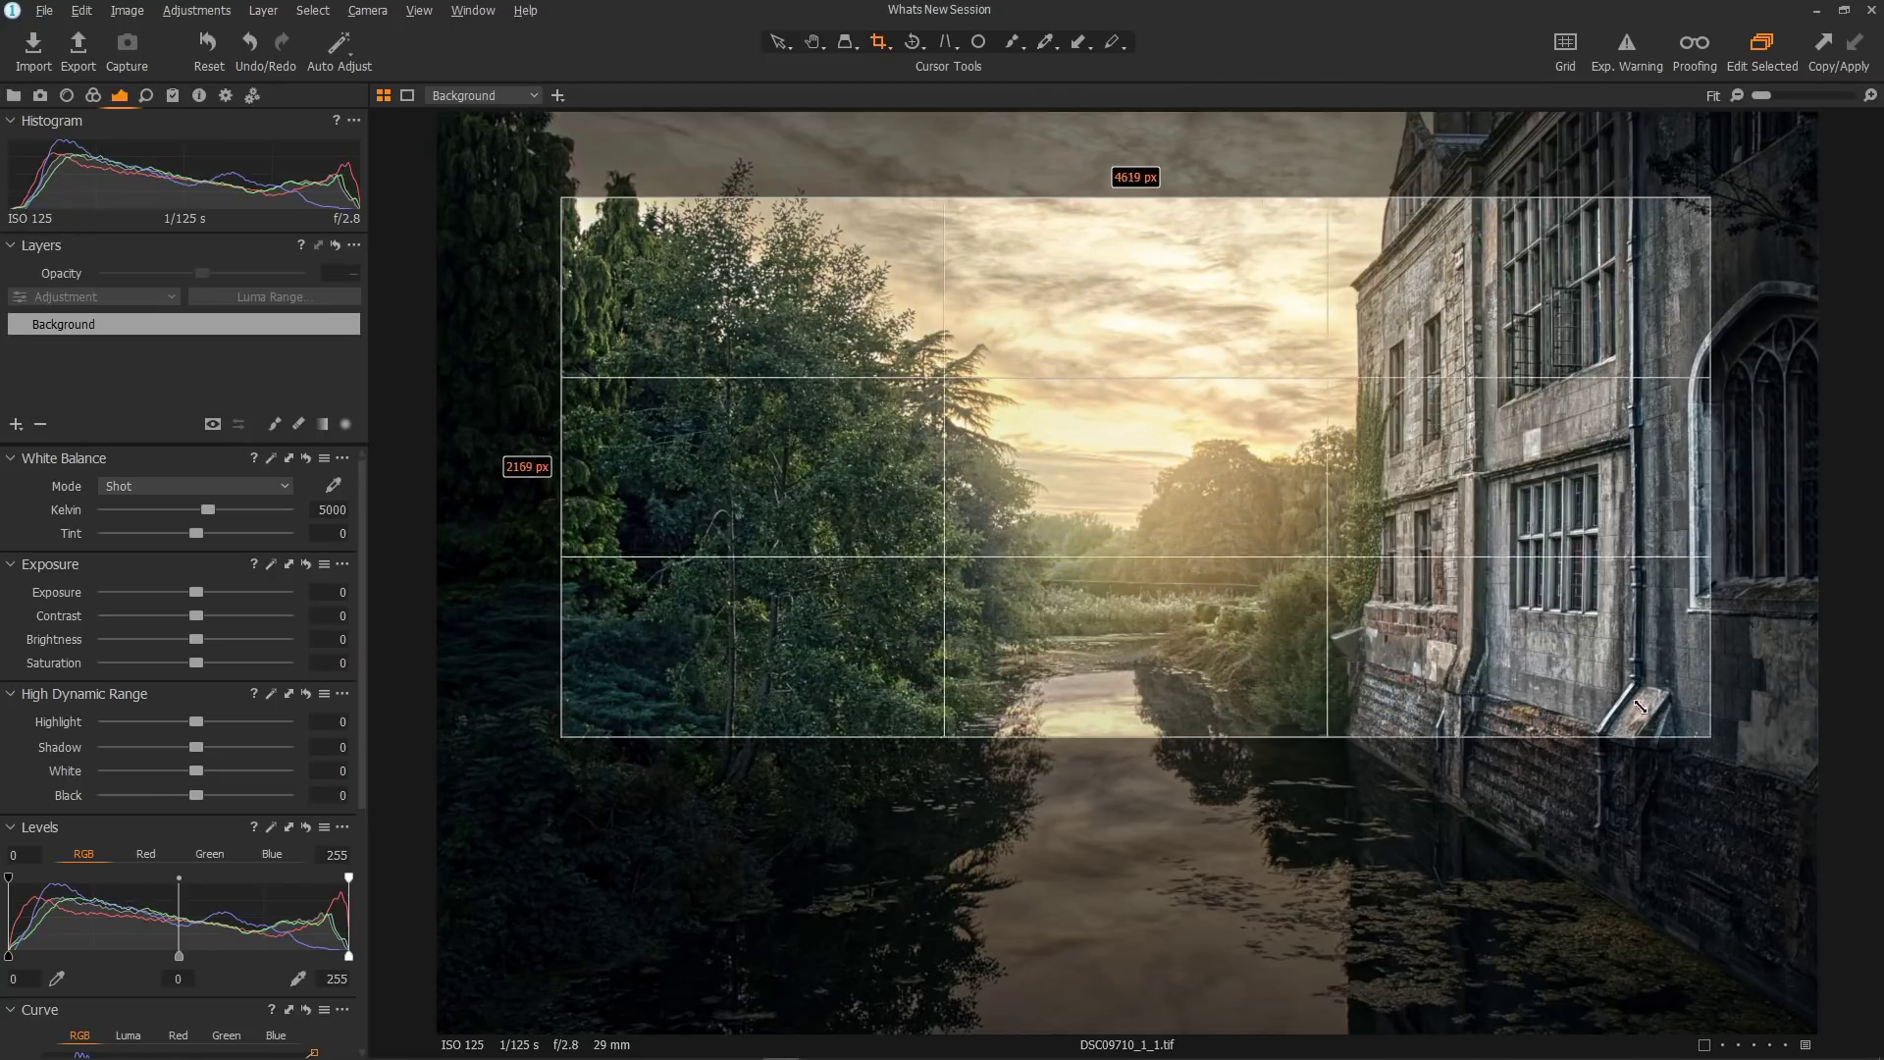
drag(1621, 696, 1320, 558)
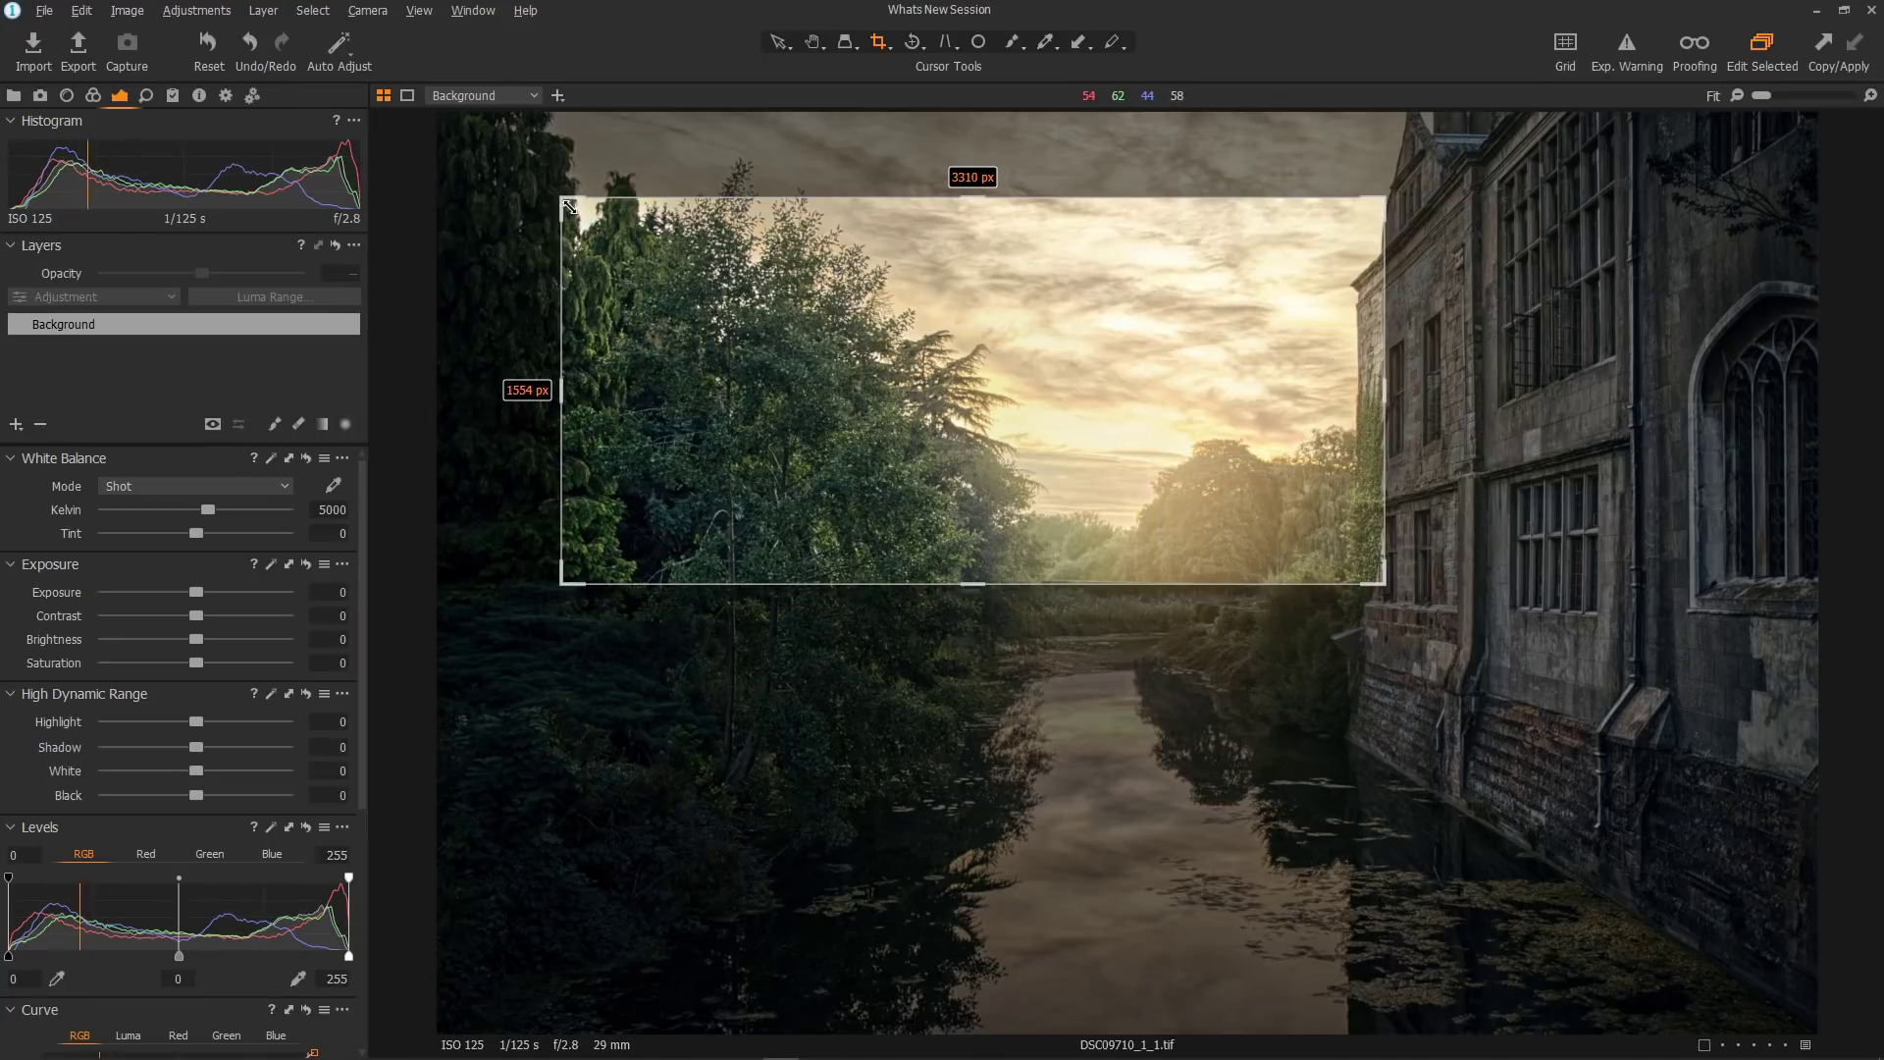
drag(569, 206, 619, 228)
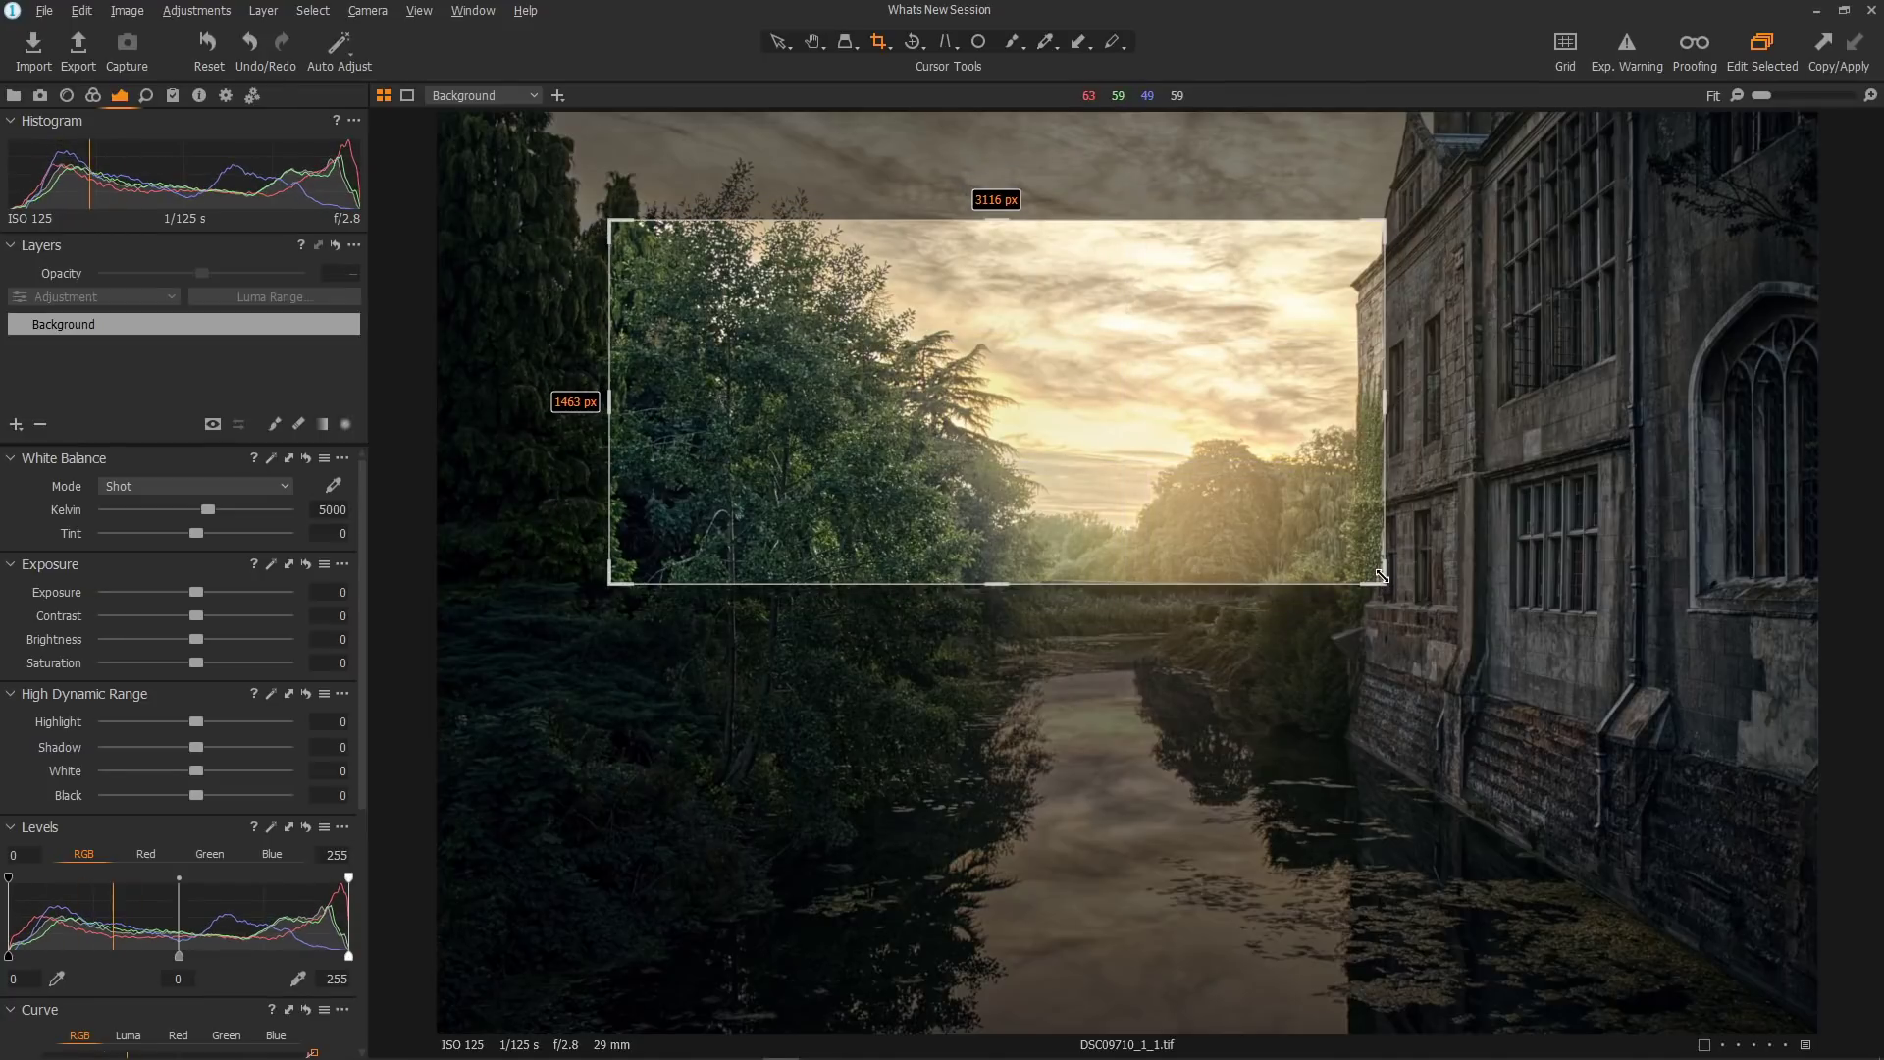
drag(1382, 576, 1153, 930)
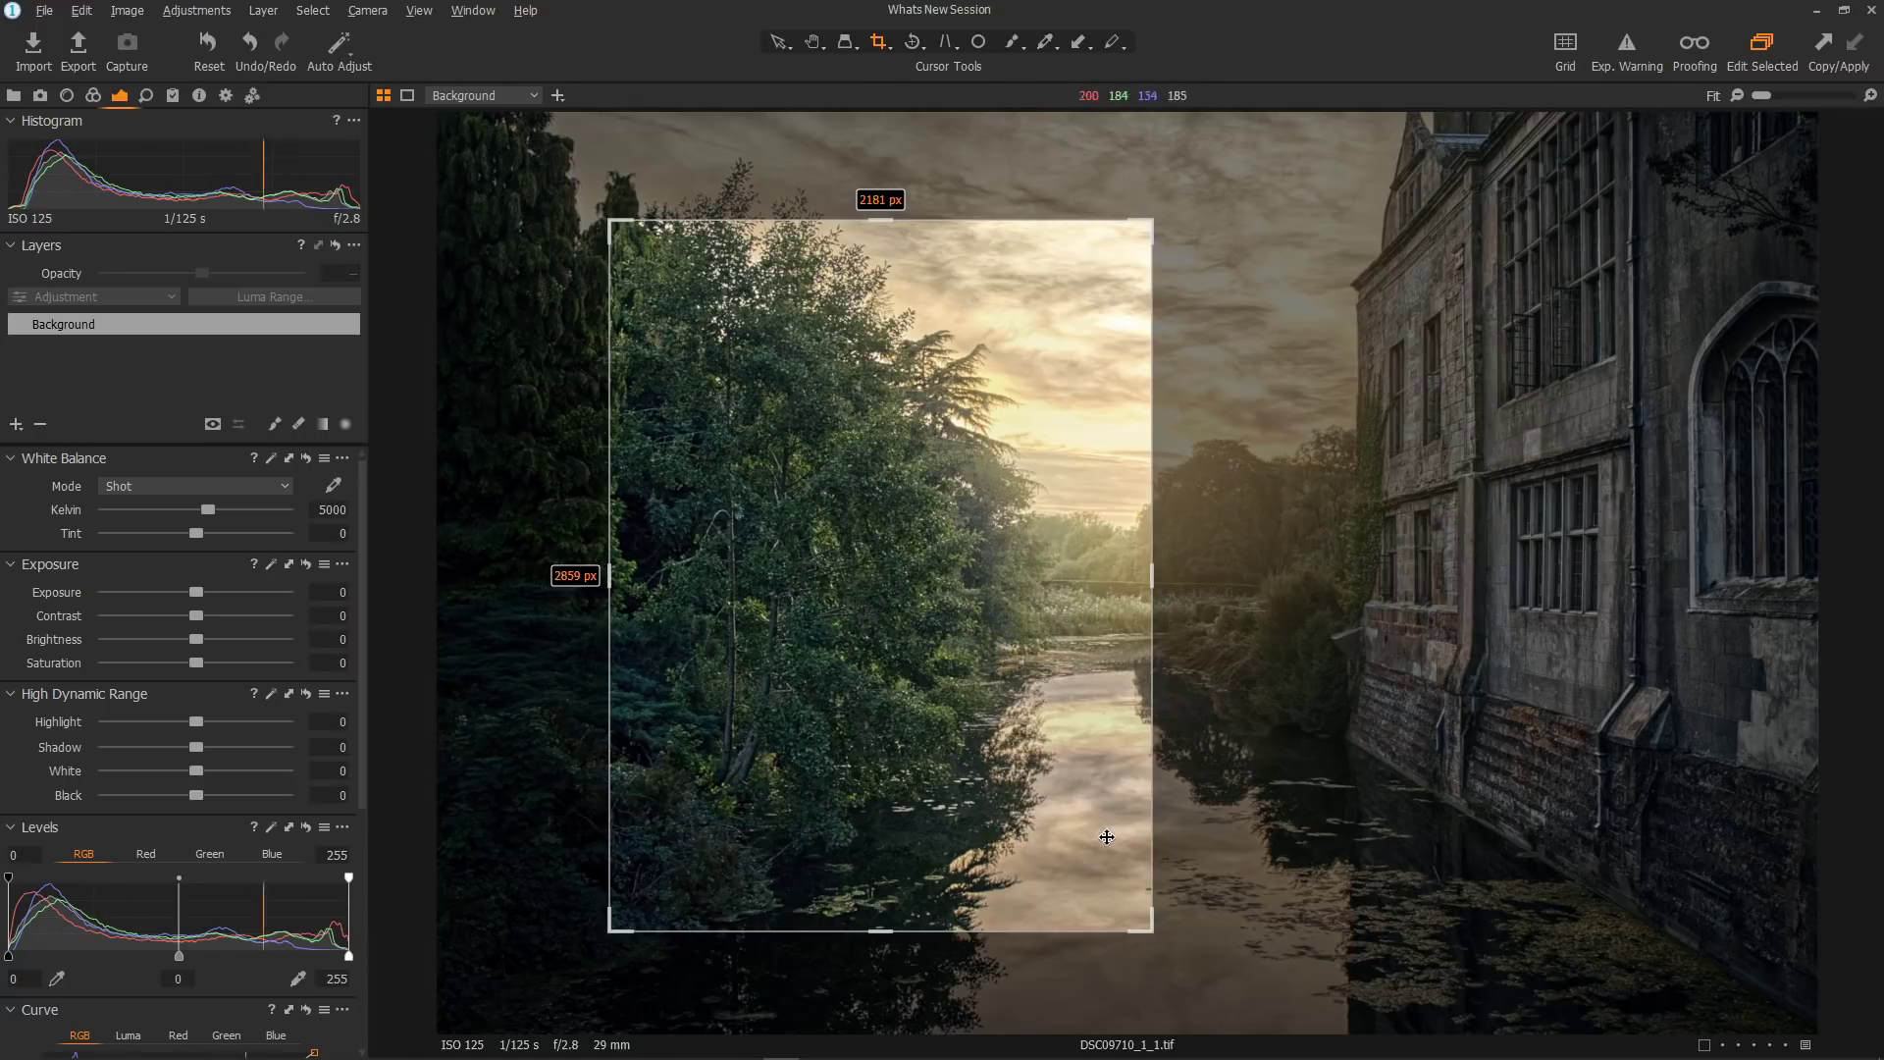
drag(902, 683, 1371, 605)
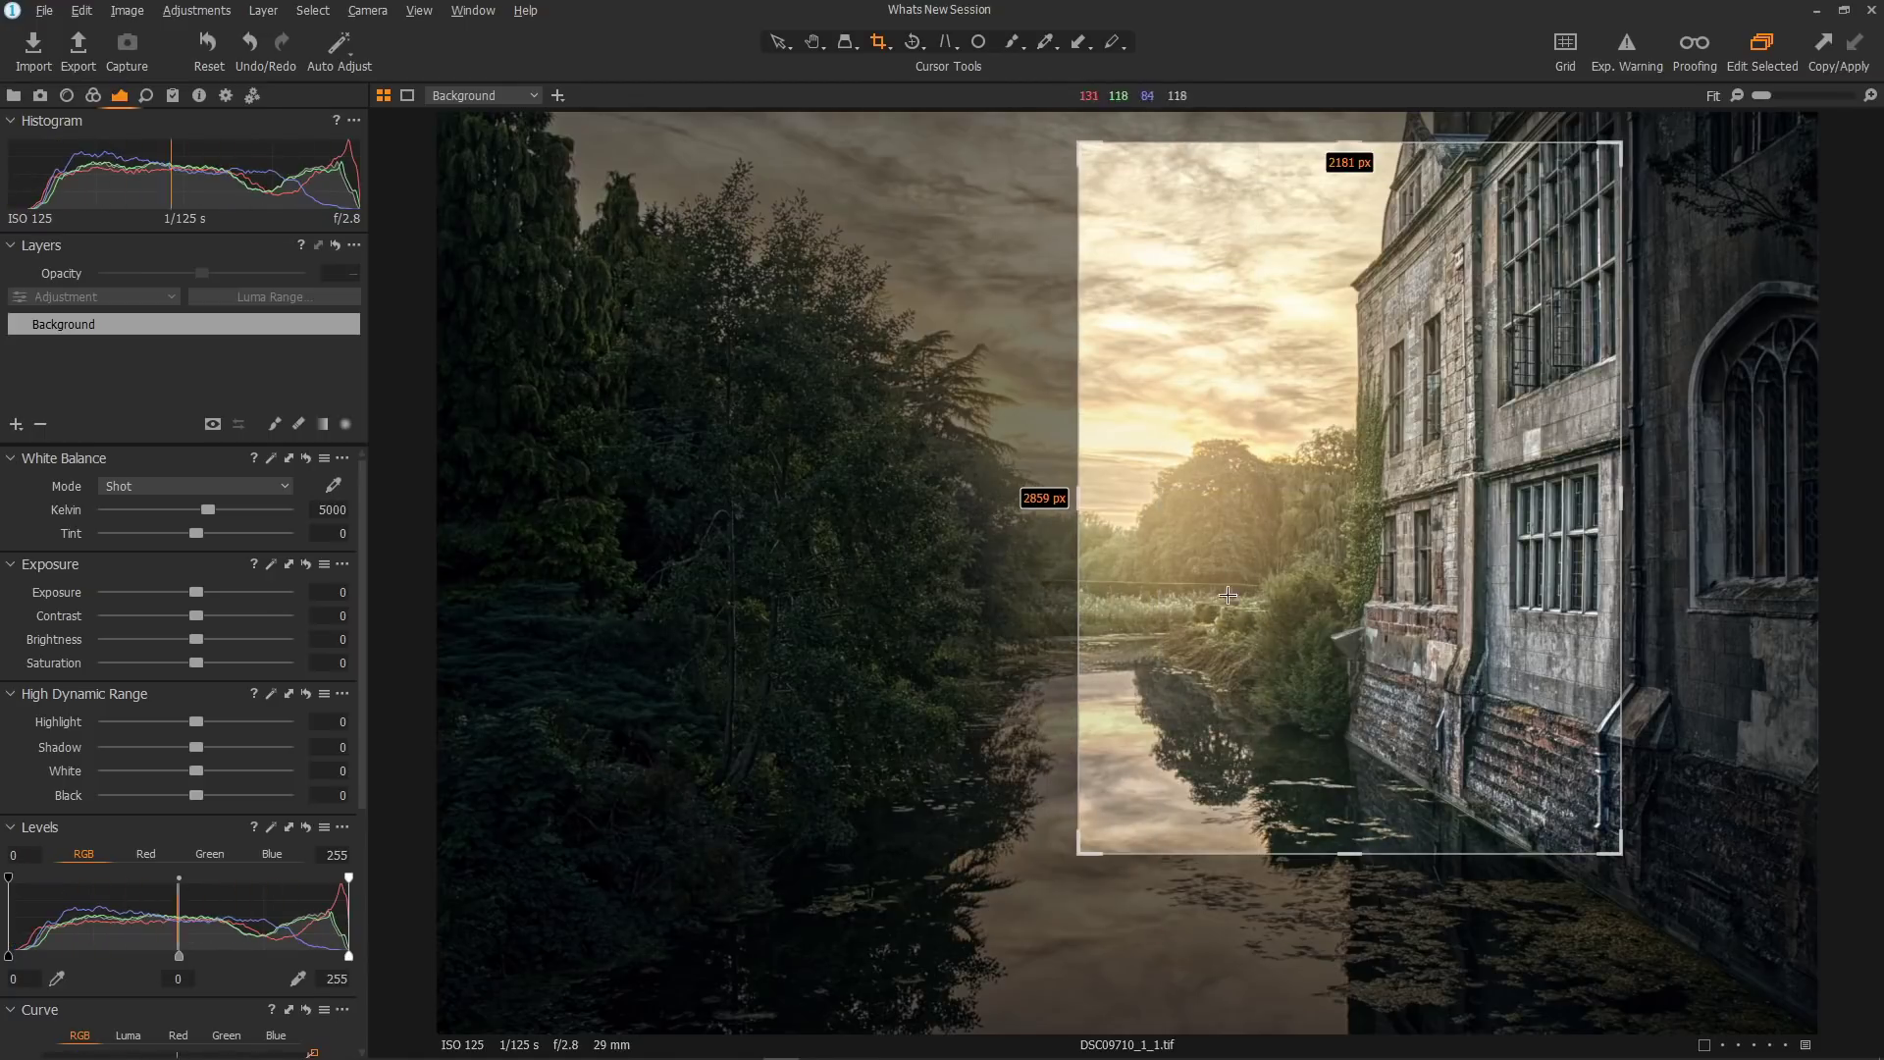
drag(1111, 854, 1157, 793)
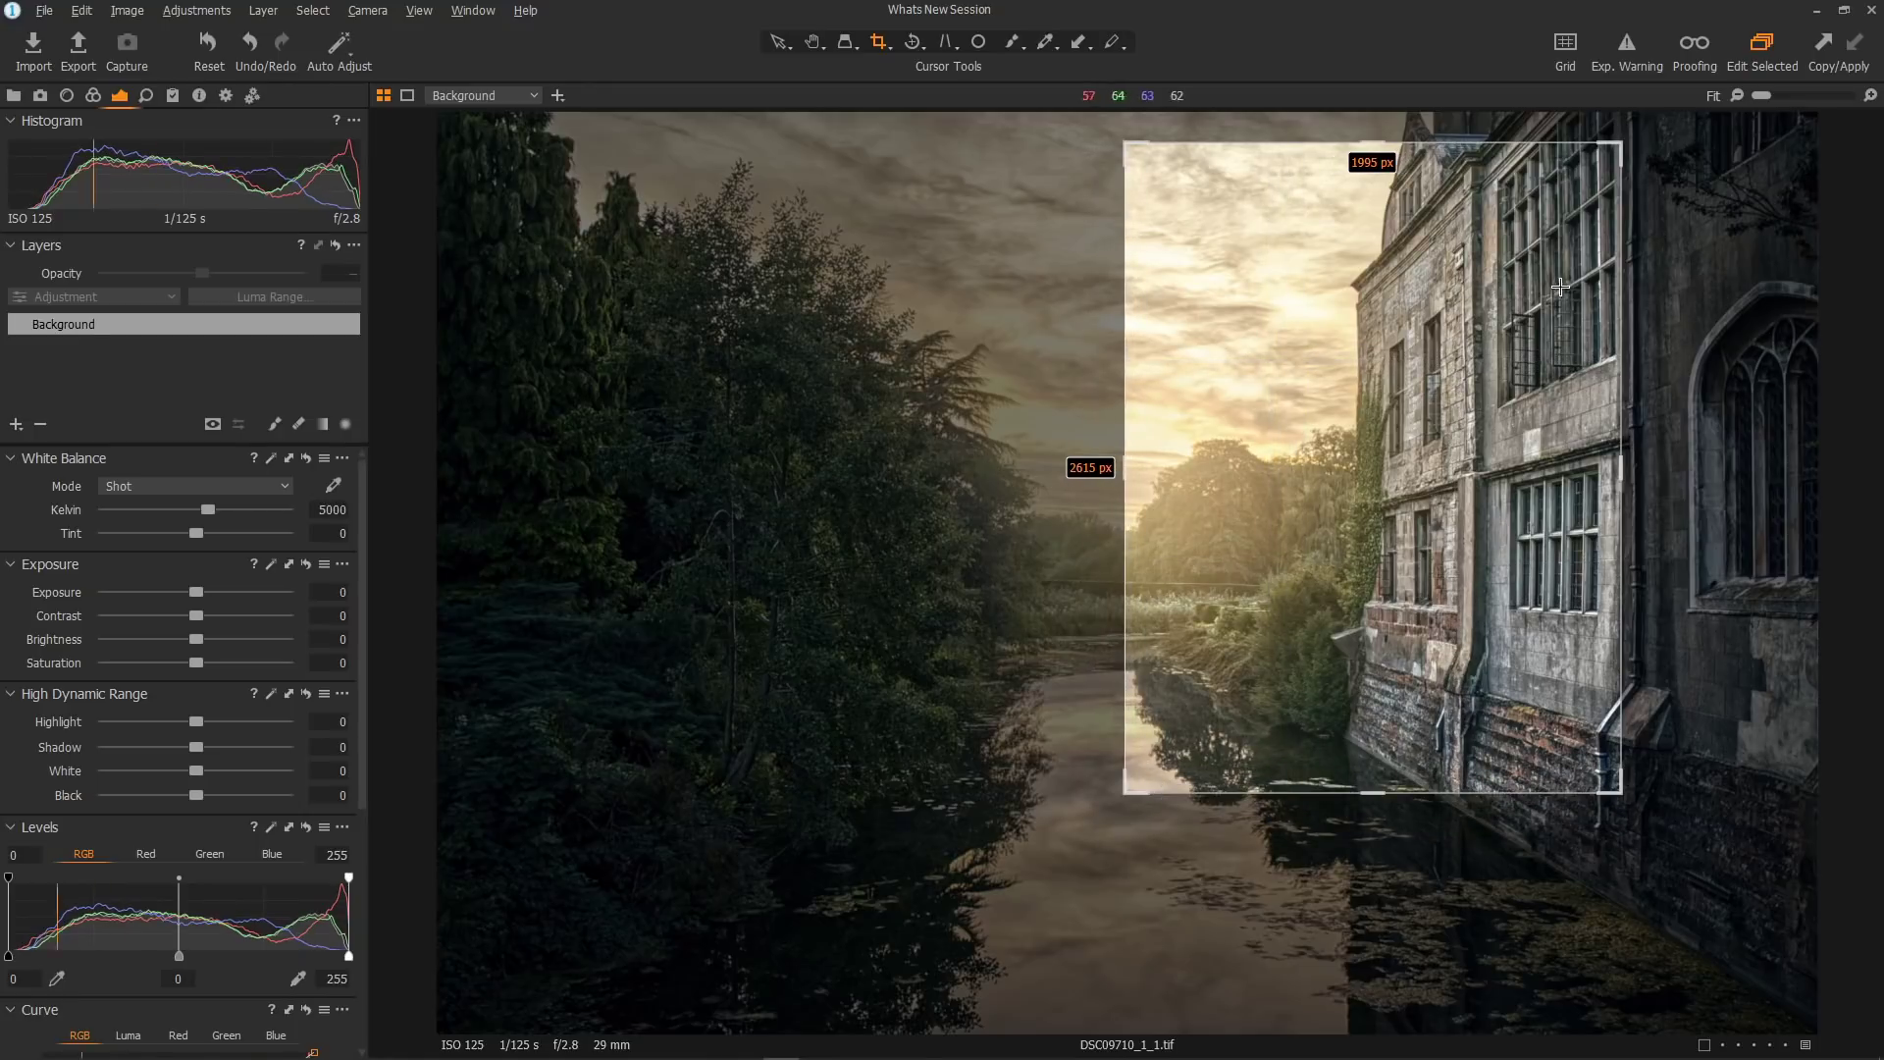
mouse_move(1619, 144)
mouse_down()
mouse_move(1585, 186)
mouse_move(1614, 173)
mouse_move(1629, 127)
mouse_move(1546, 209)
mouse_move(1632, 139)
mouse_move(1574, 204)
mouse_move(1608, 159)
mouse_up()
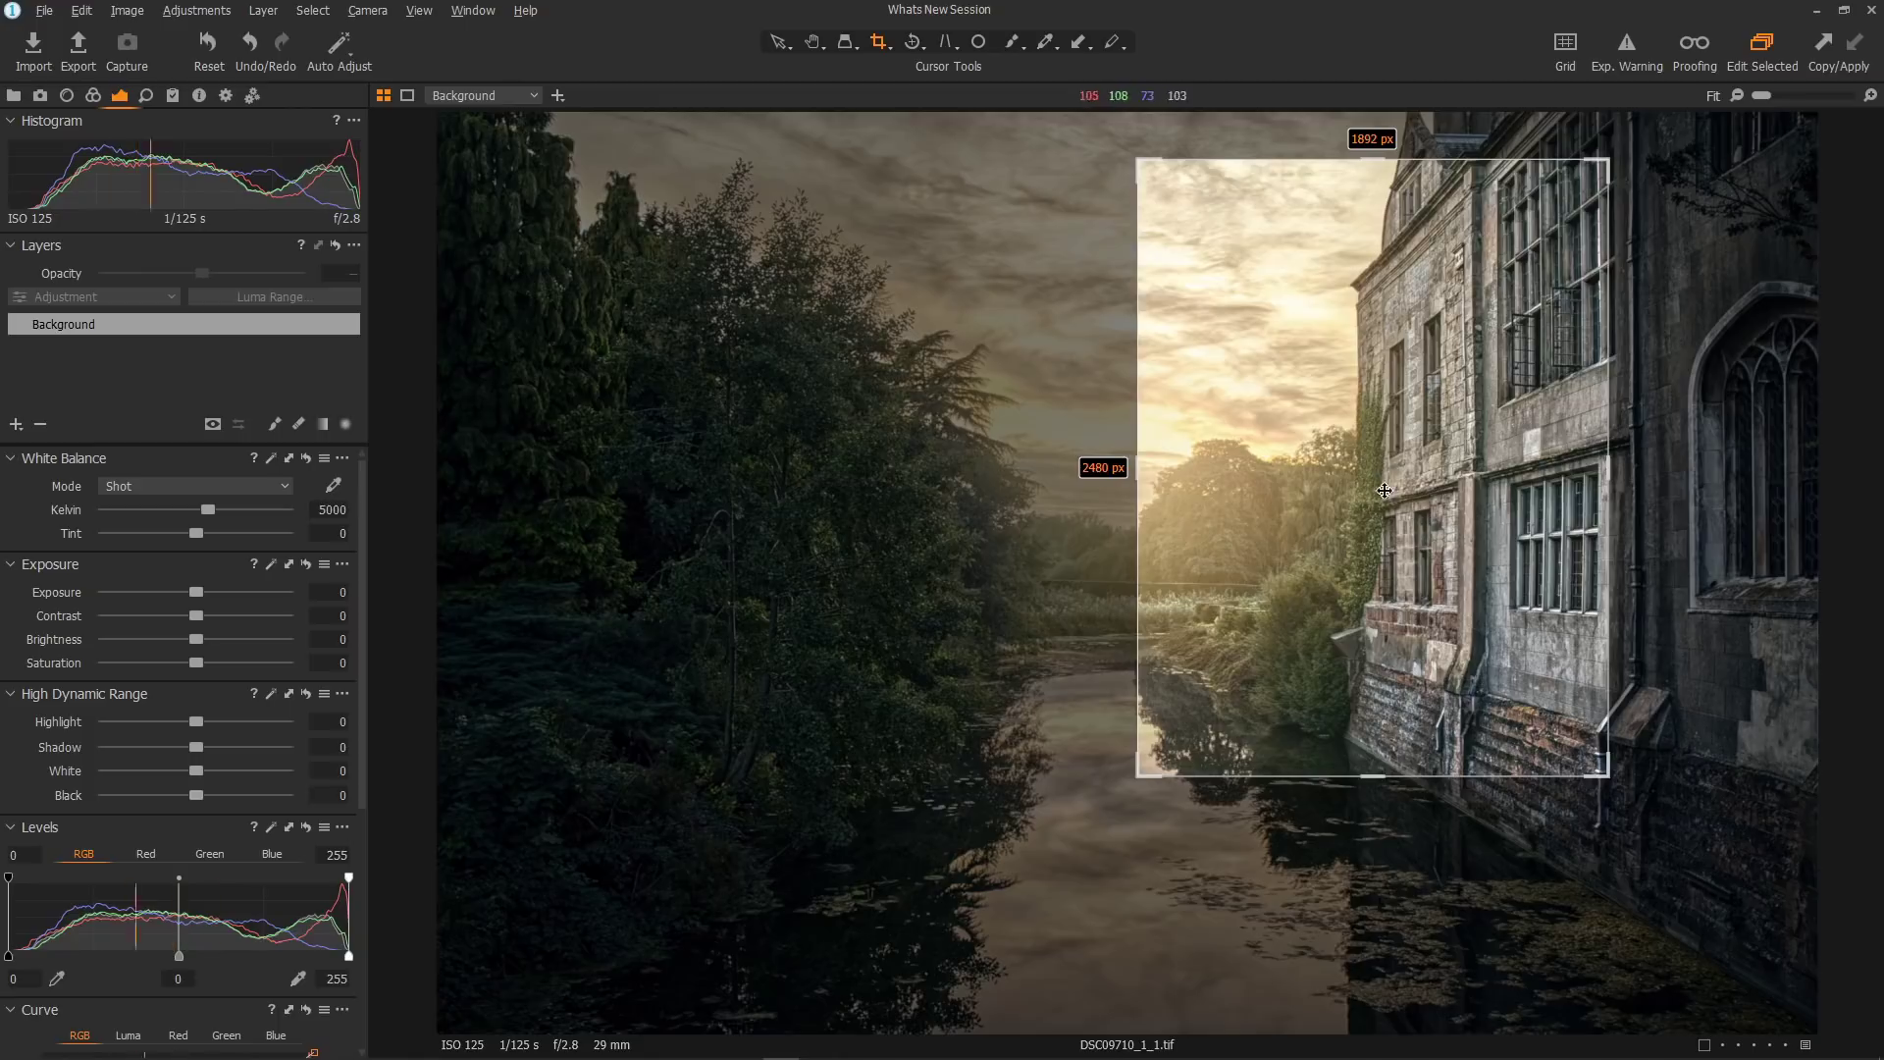
- Set the crop ratio to Original and enlarge the crop to 3957 × 2641 px
right_click(762, 359)
click(762, 359)
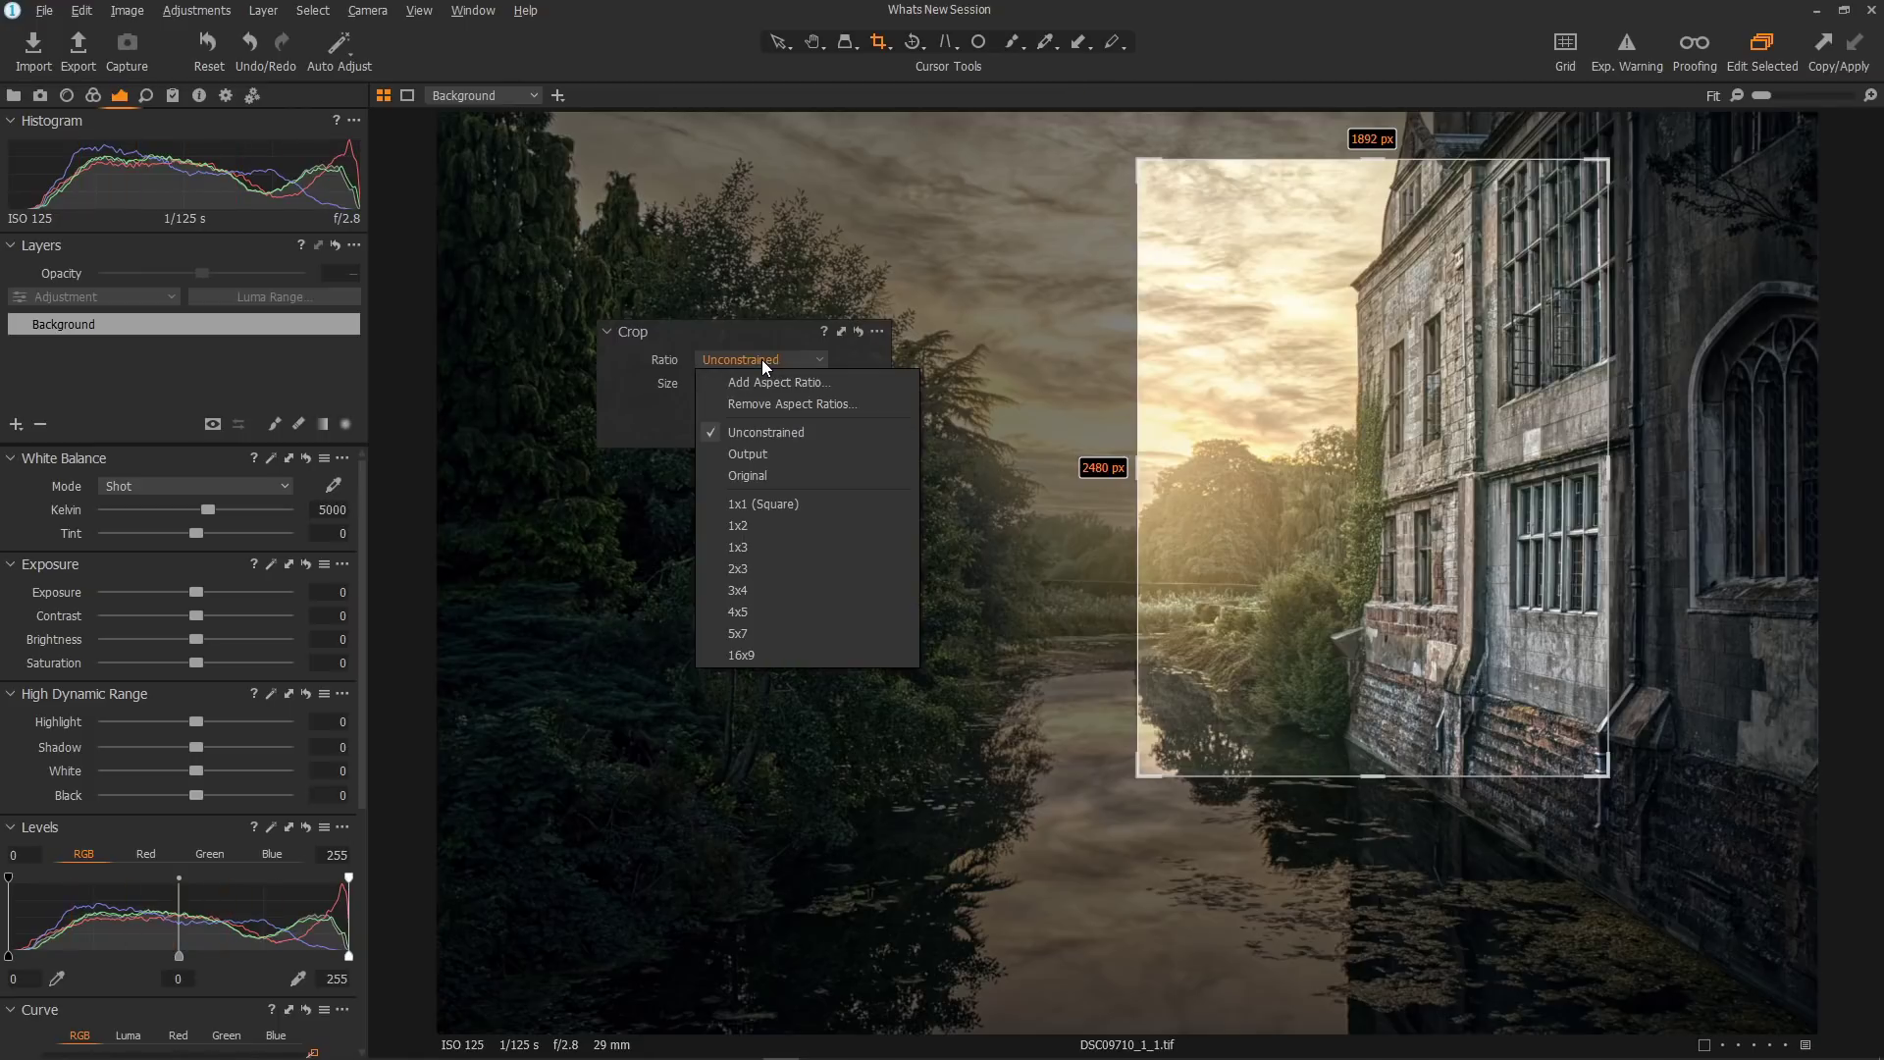
click(780, 471)
drag(1140, 773, 1065, 974)
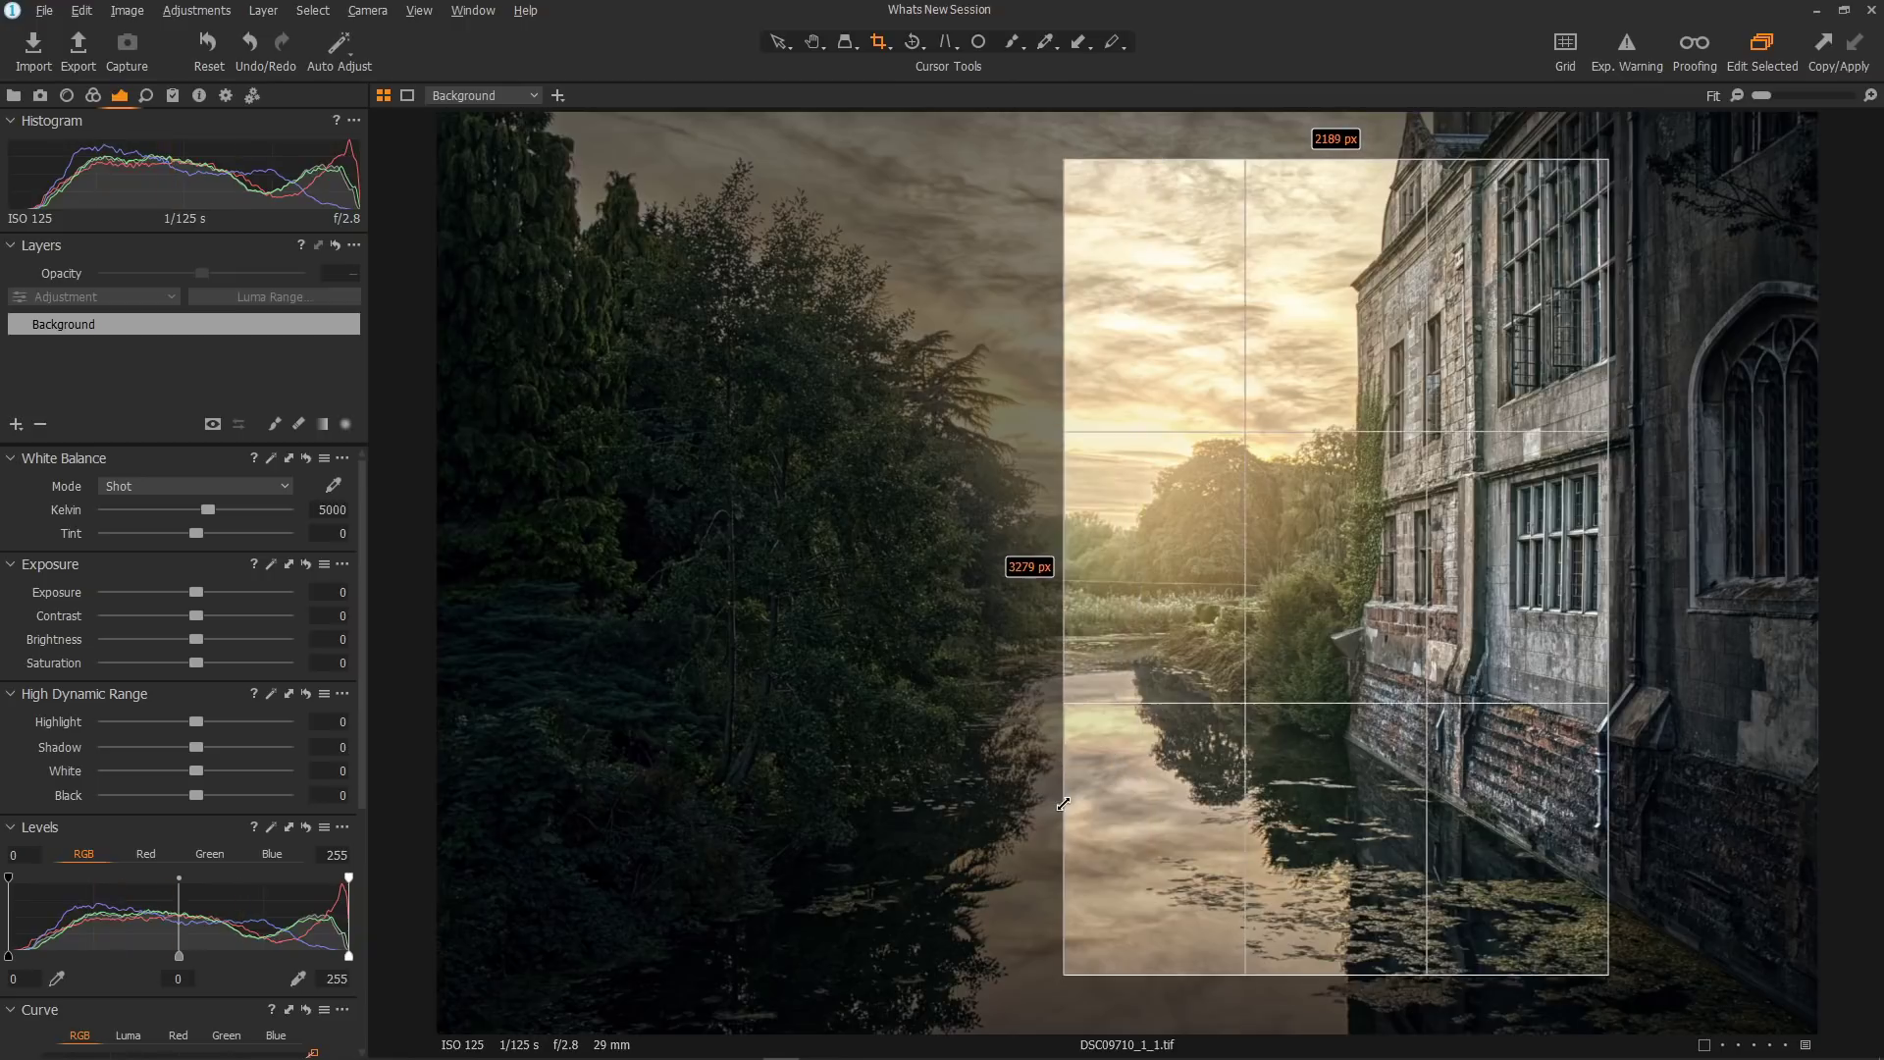
drag(1068, 169, 624, 429)
- Drag the crop corners outward until the crop covers nearly the whole riverside photo
drag(1105, 571, 1104, 491)
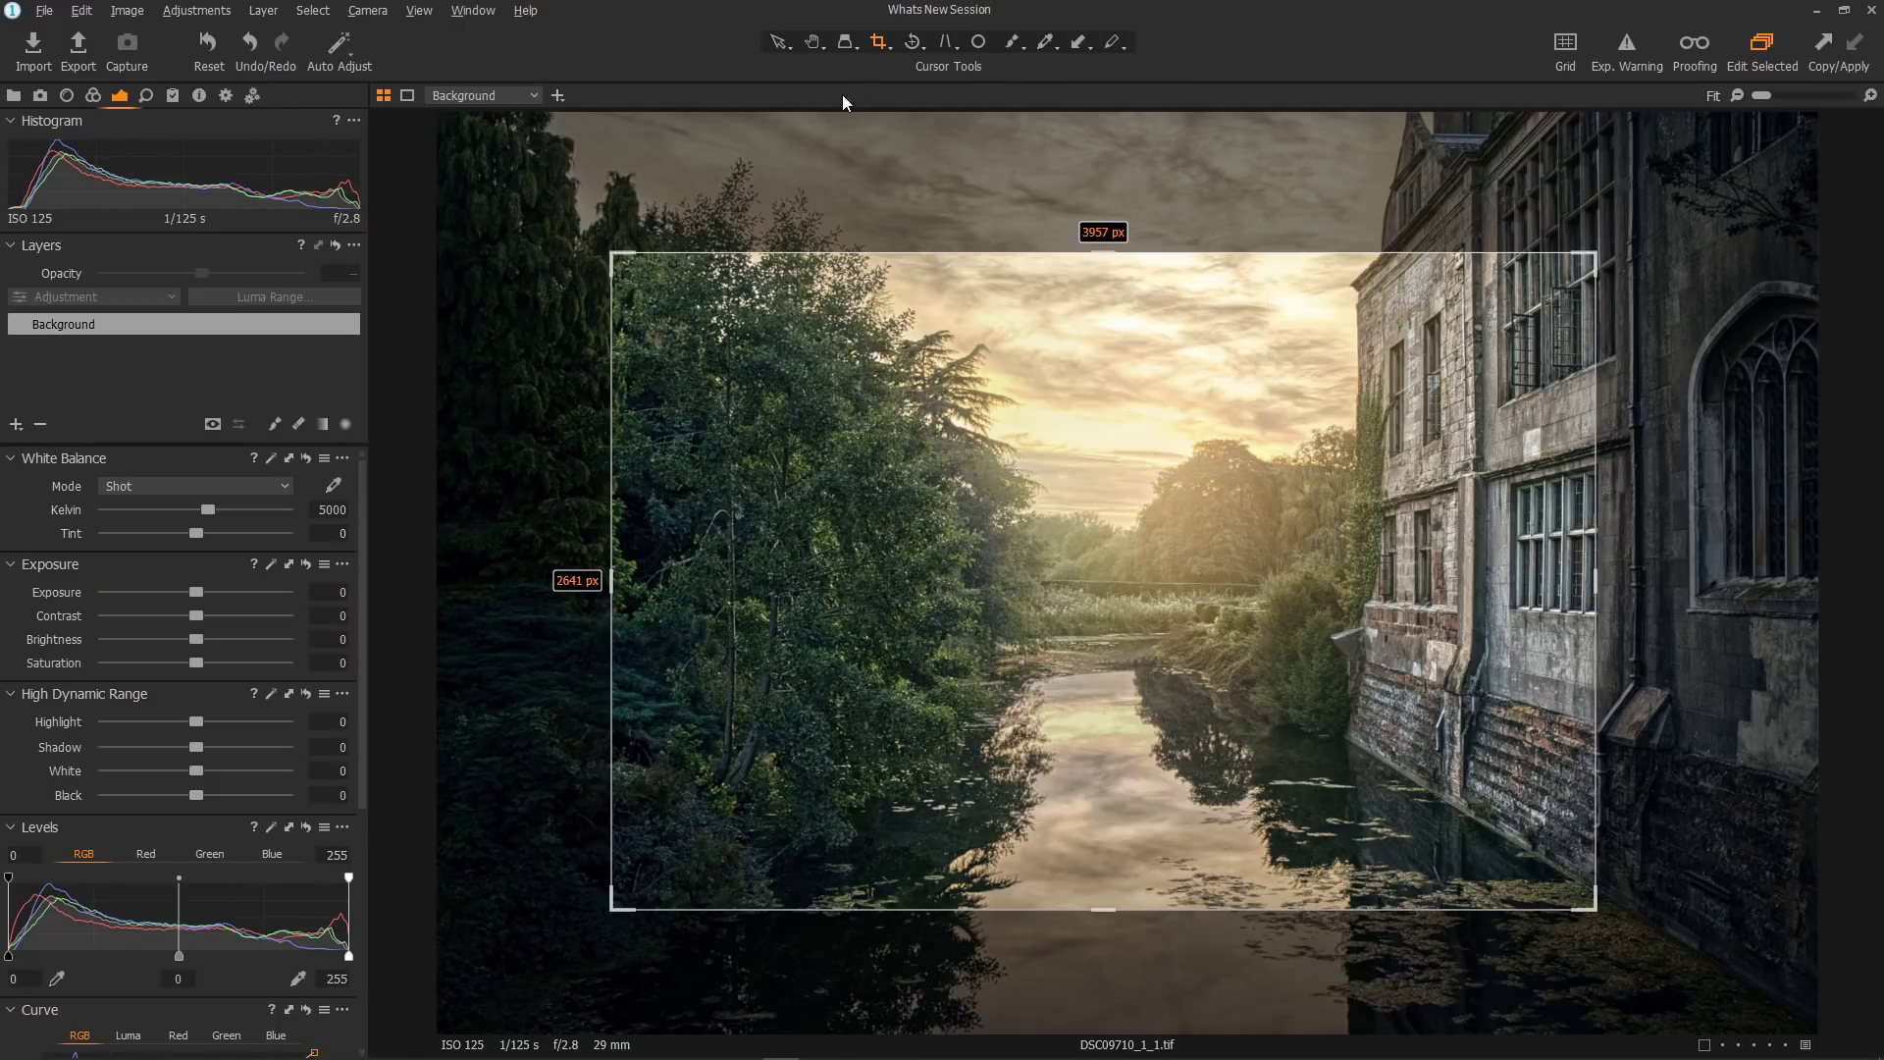
drag(611, 254, 436, 135)
drag(1595, 908, 1778, 1031)
drag(1779, 134, 1818, 112)
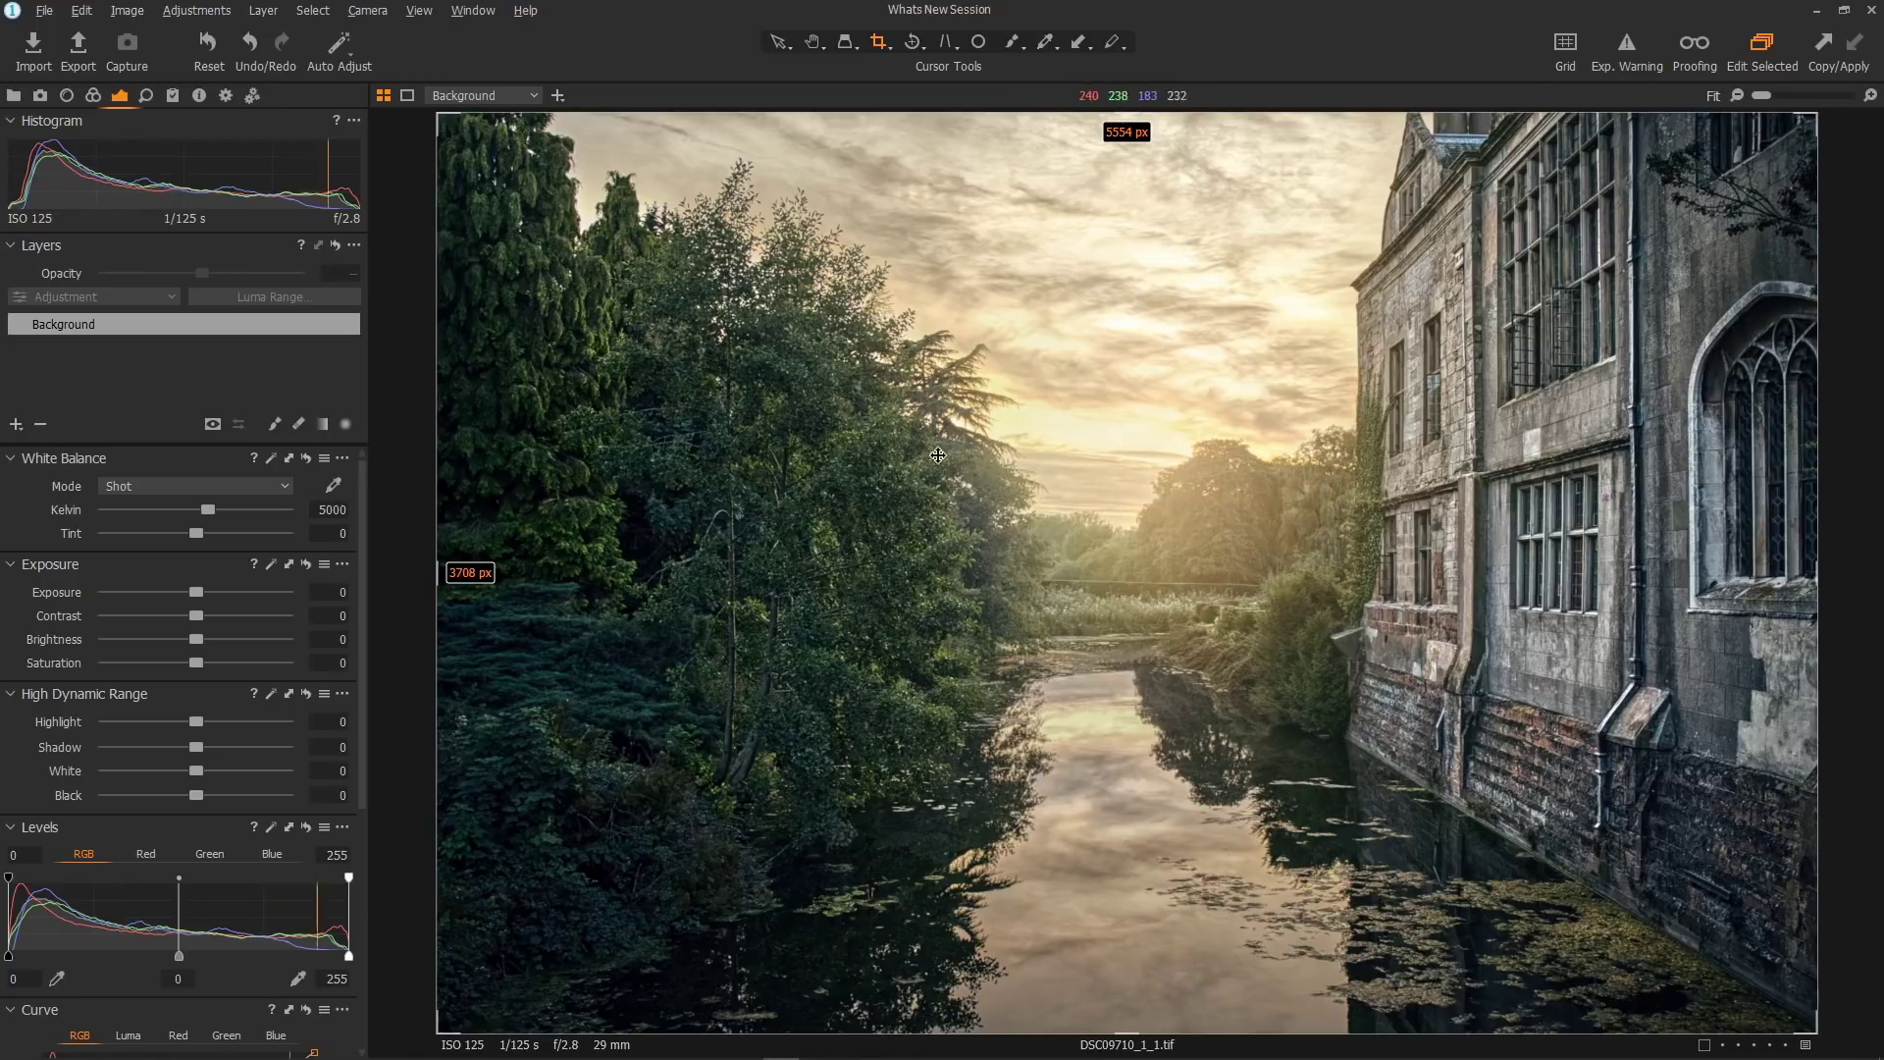
drag(441, 127, 463, 183)
- Undo the tilt, reset the rotation, expand the crop to the image edges, then tilt the photo
key(ctrl+z)
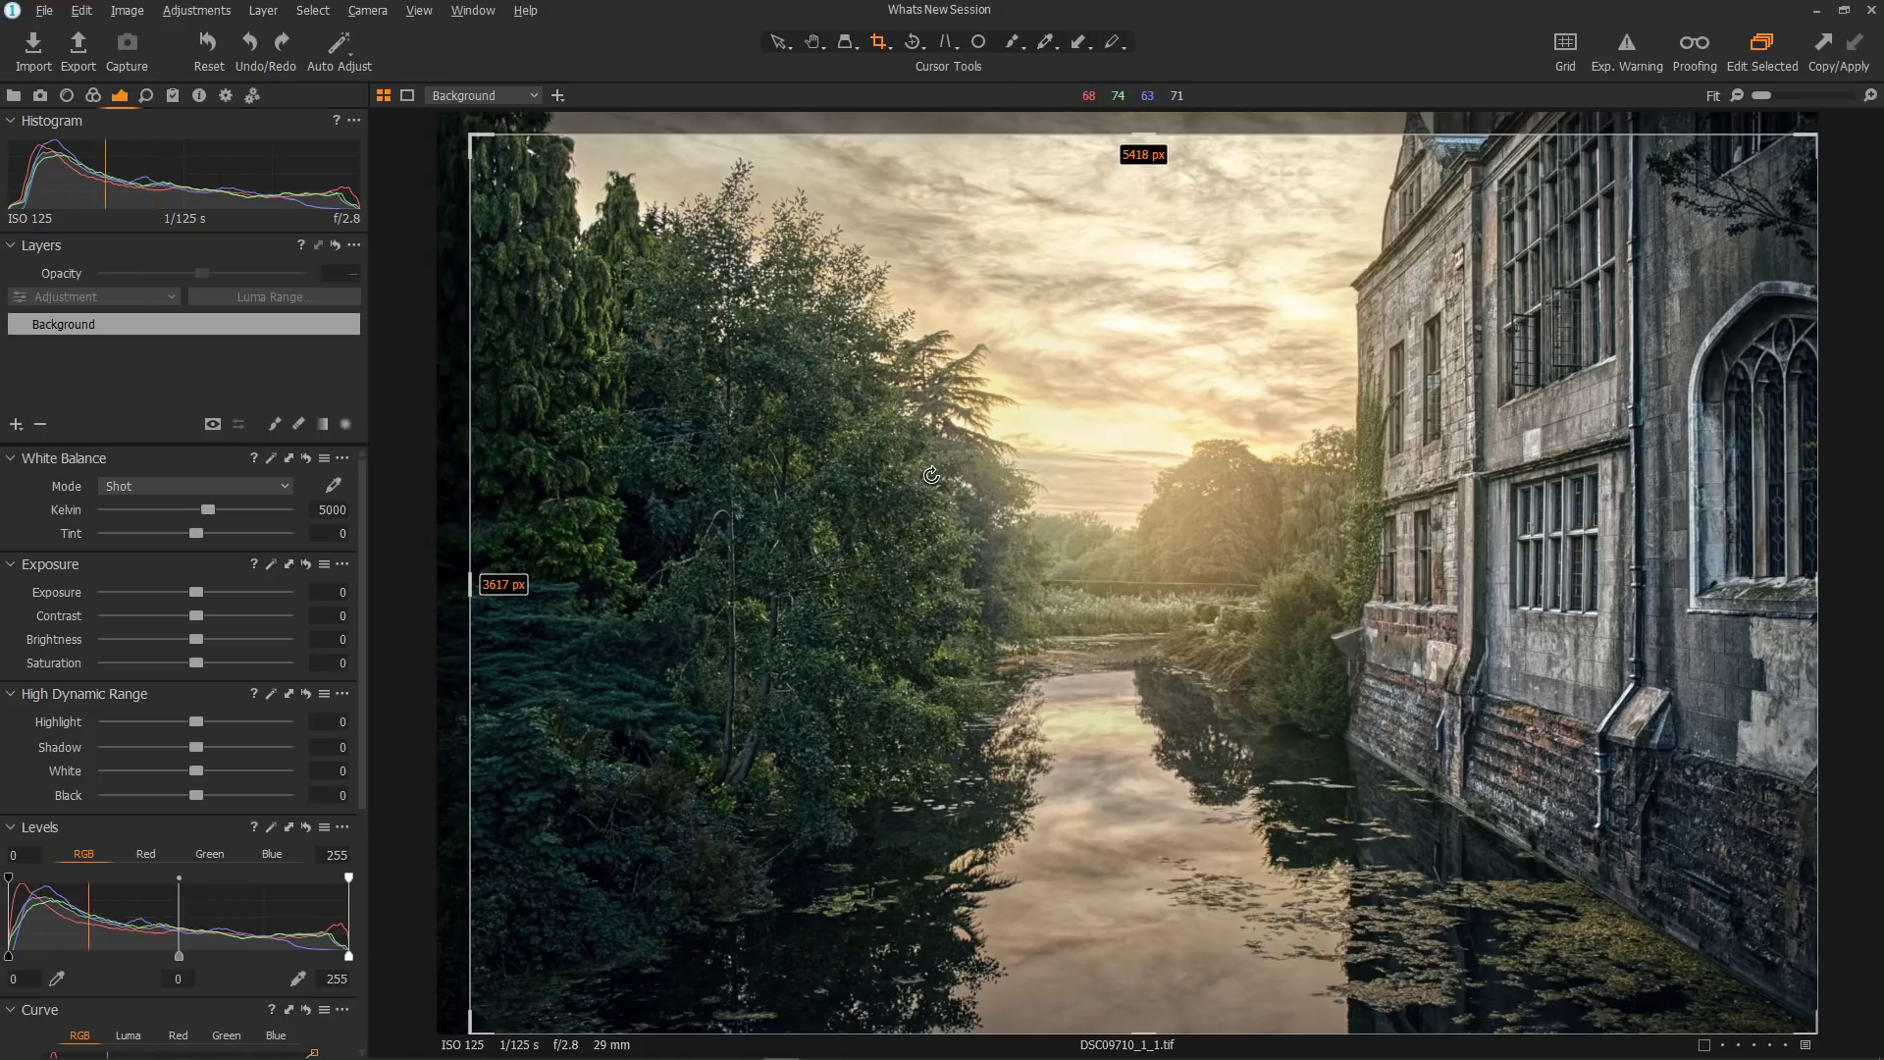
drag(900, 812, 1420, 704)
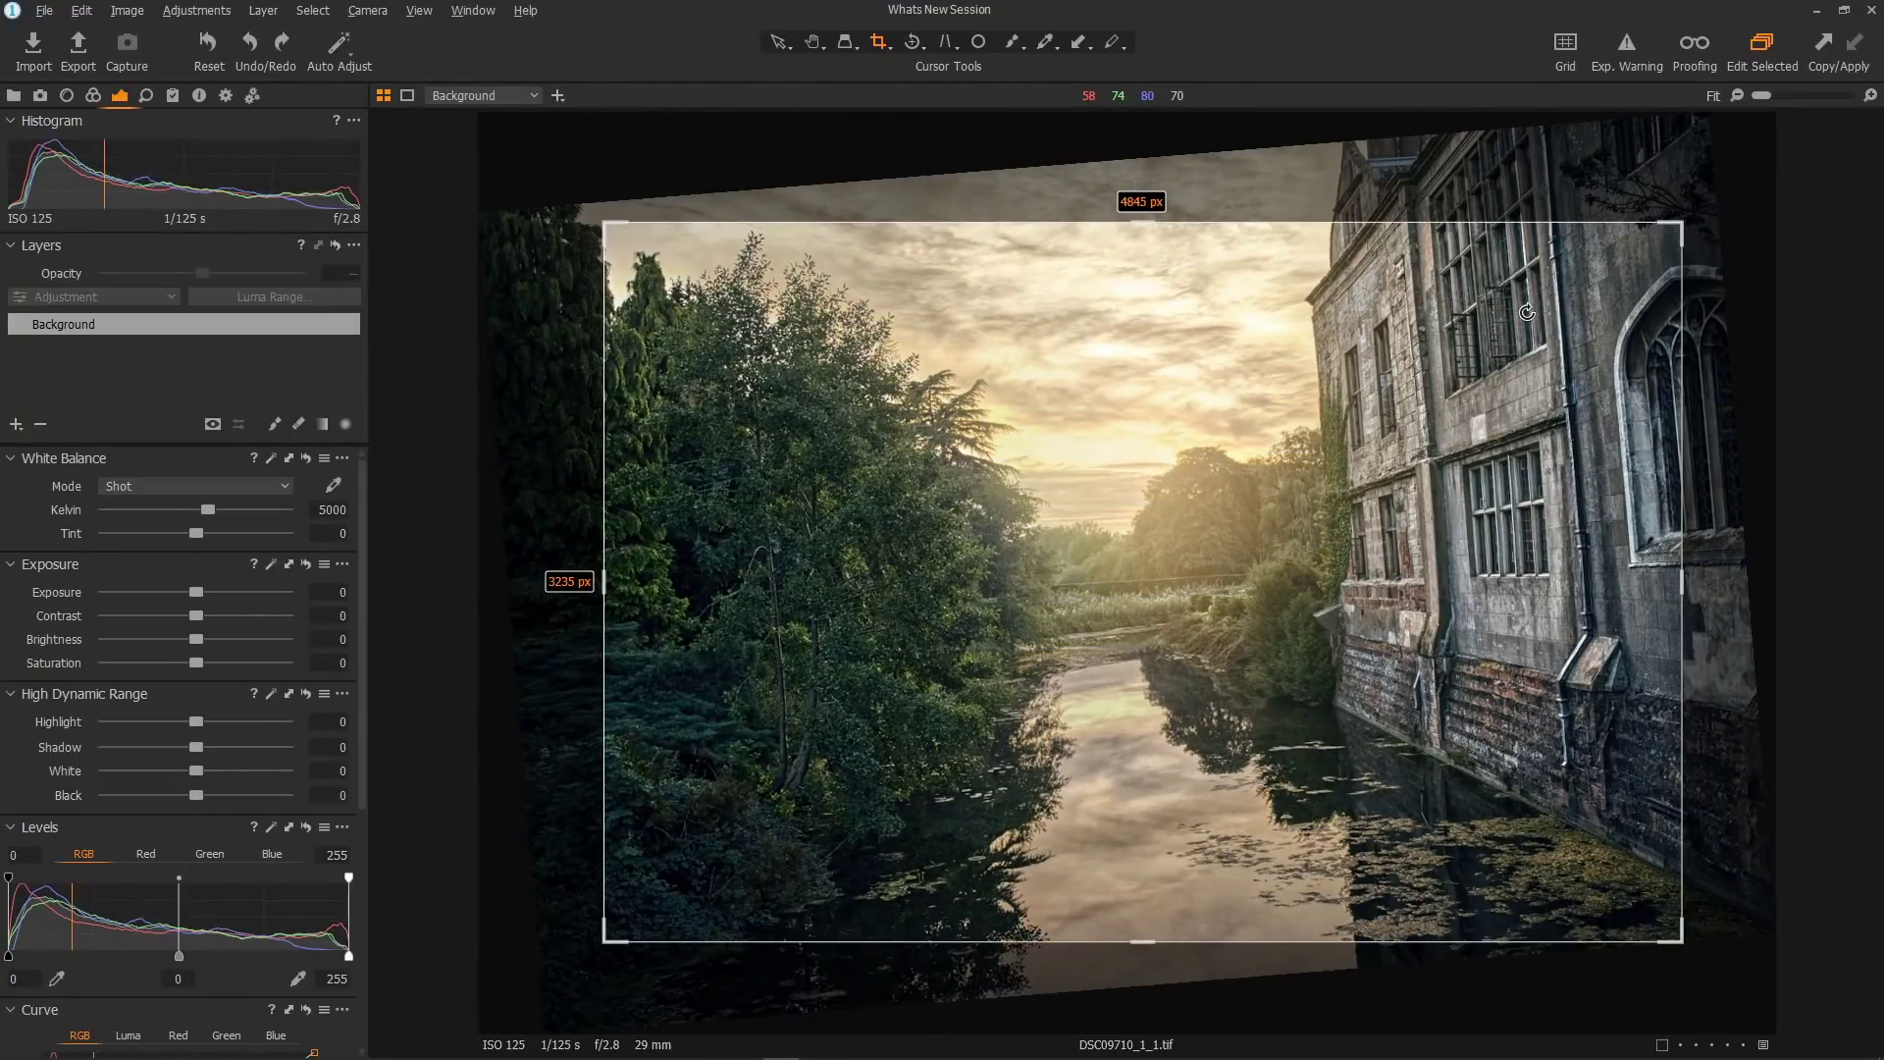
double_click(1528, 312)
drag(474, 143, 436, 112)
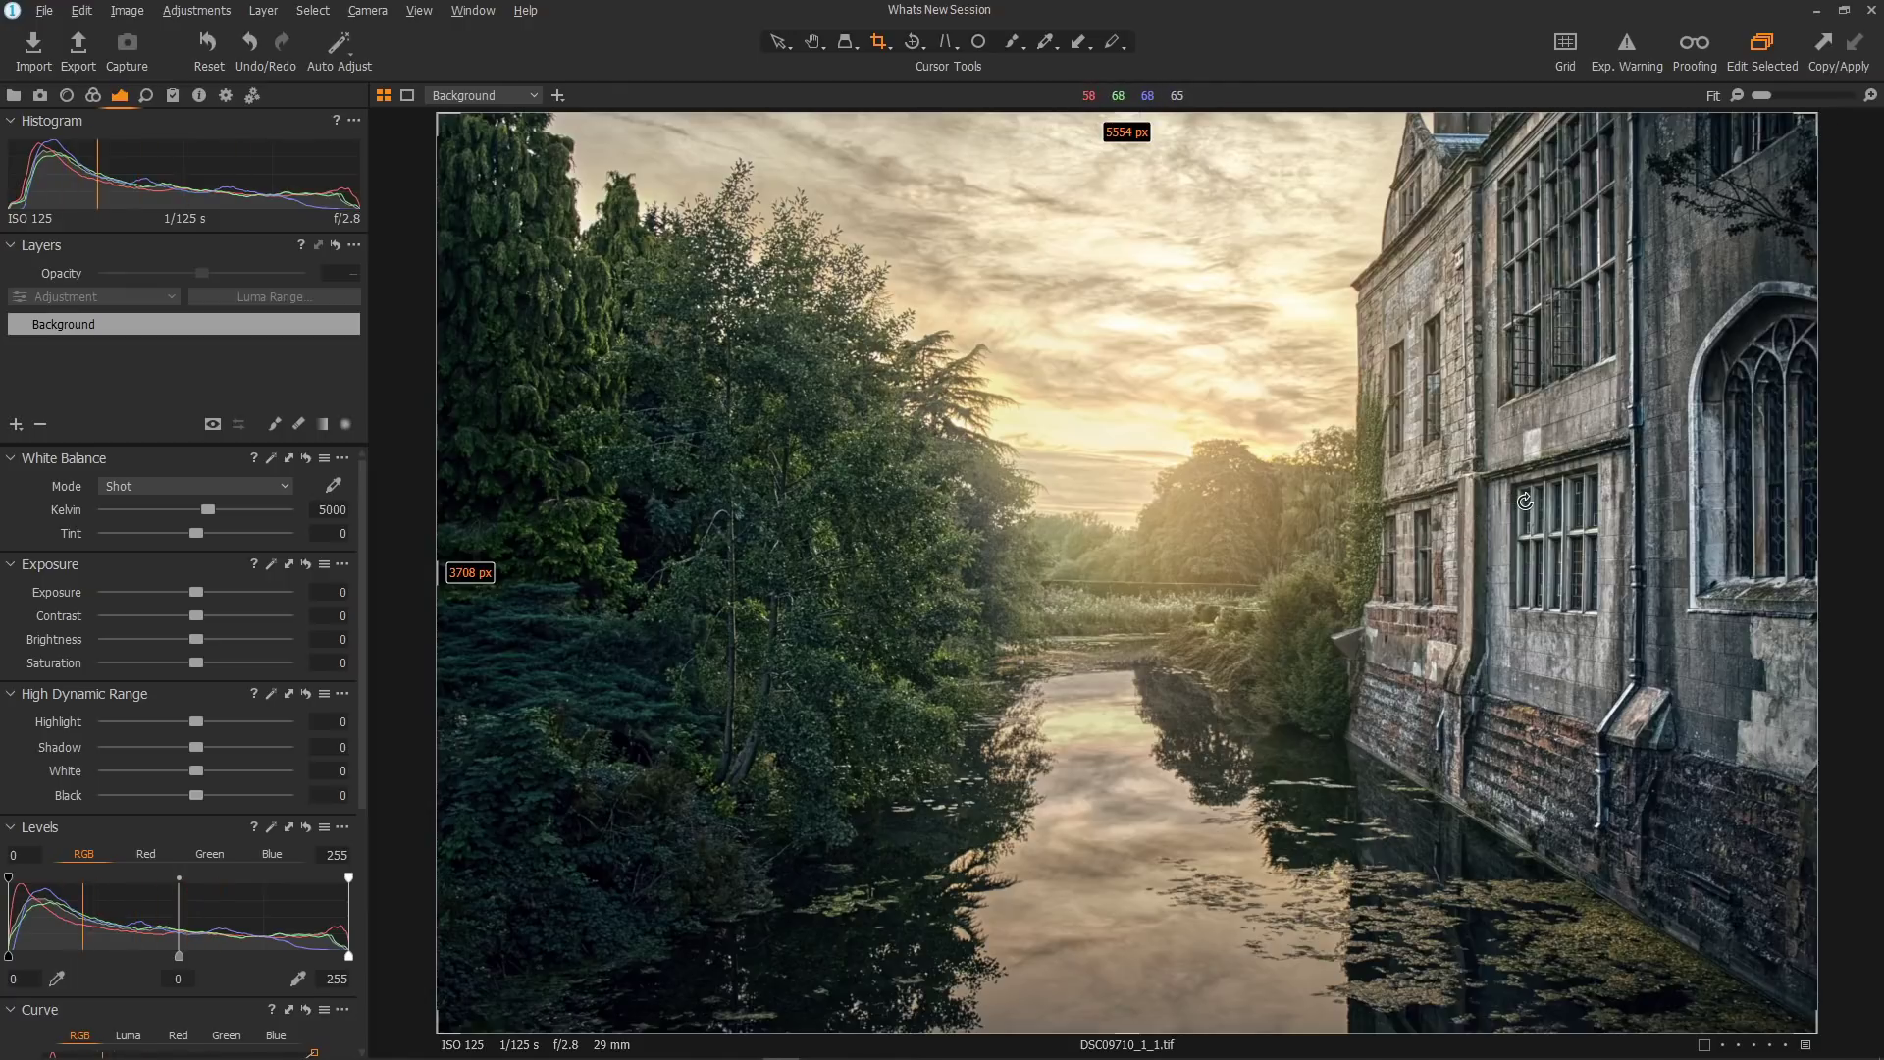
drag(1520, 501, 1532, 590)
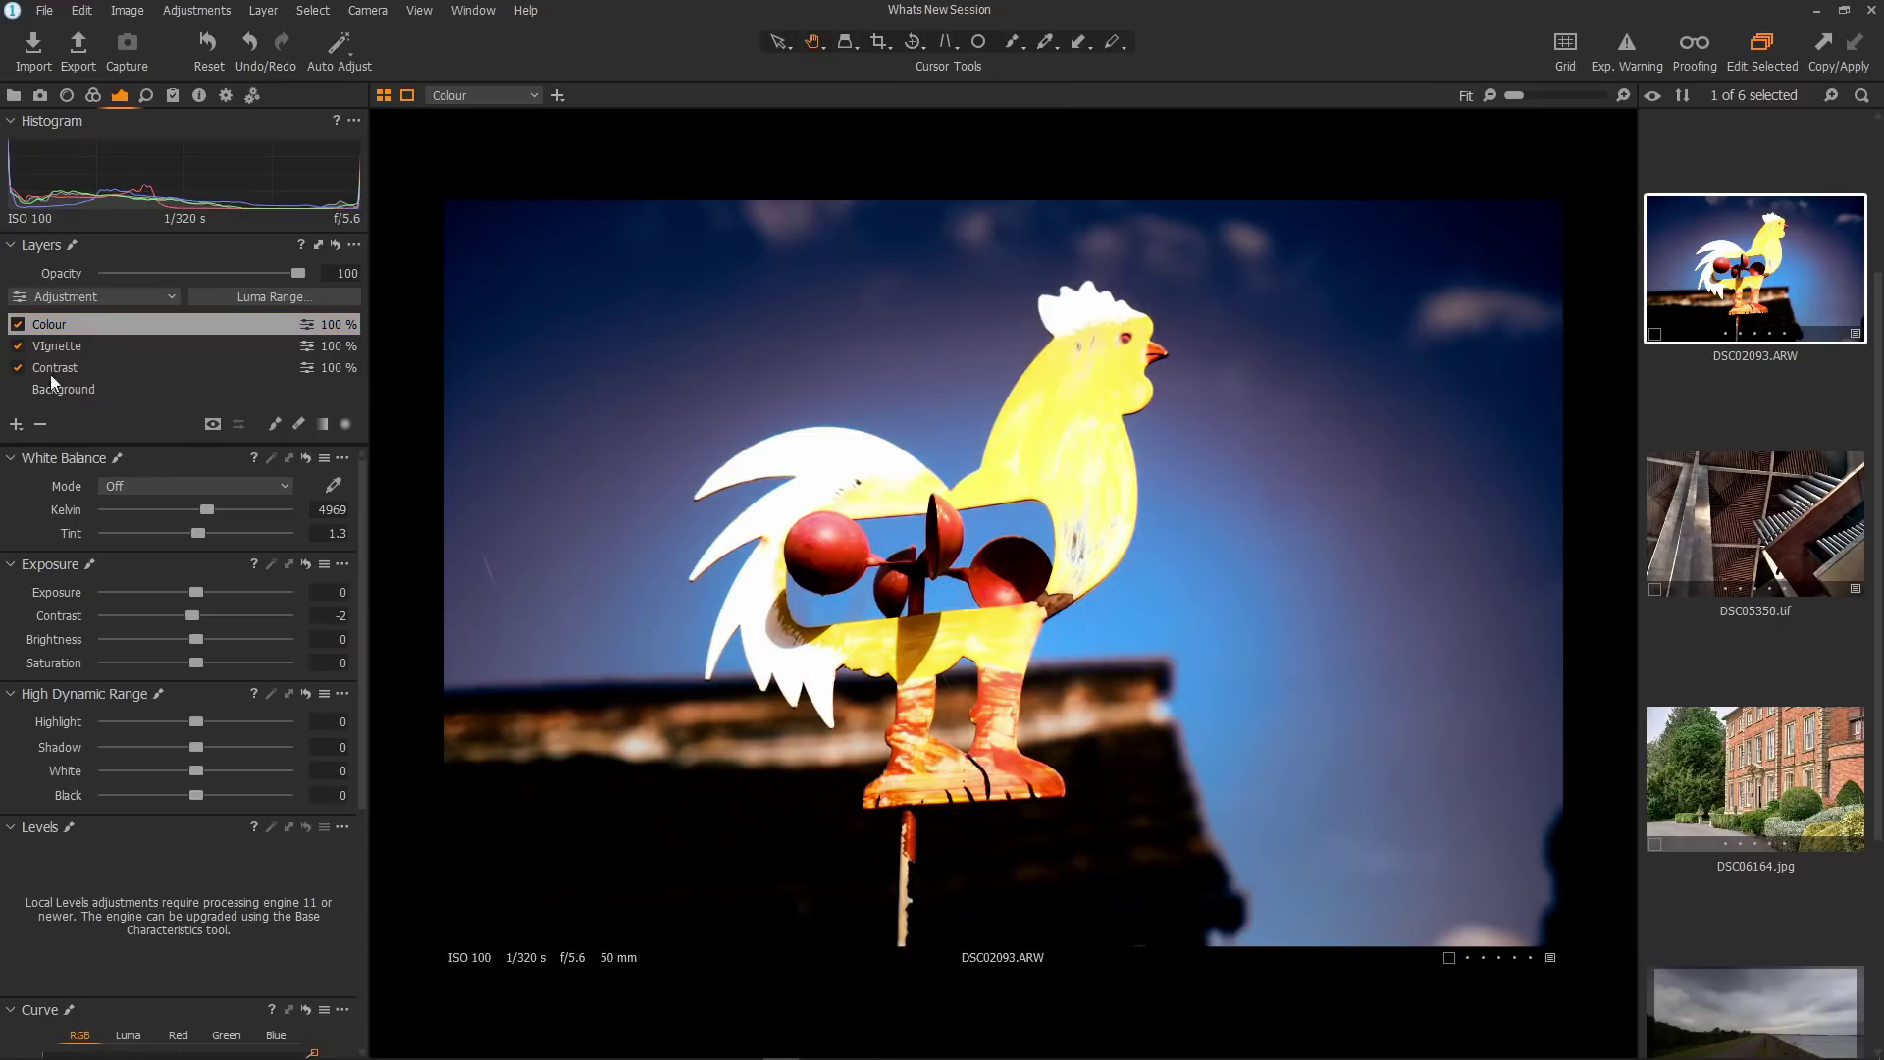
- Toggle the Contrast, Vignette and Colour layers off and on to compare their effect
click(20, 369)
click(20, 369)
click(15, 345)
click(15, 344)
click(18, 325)
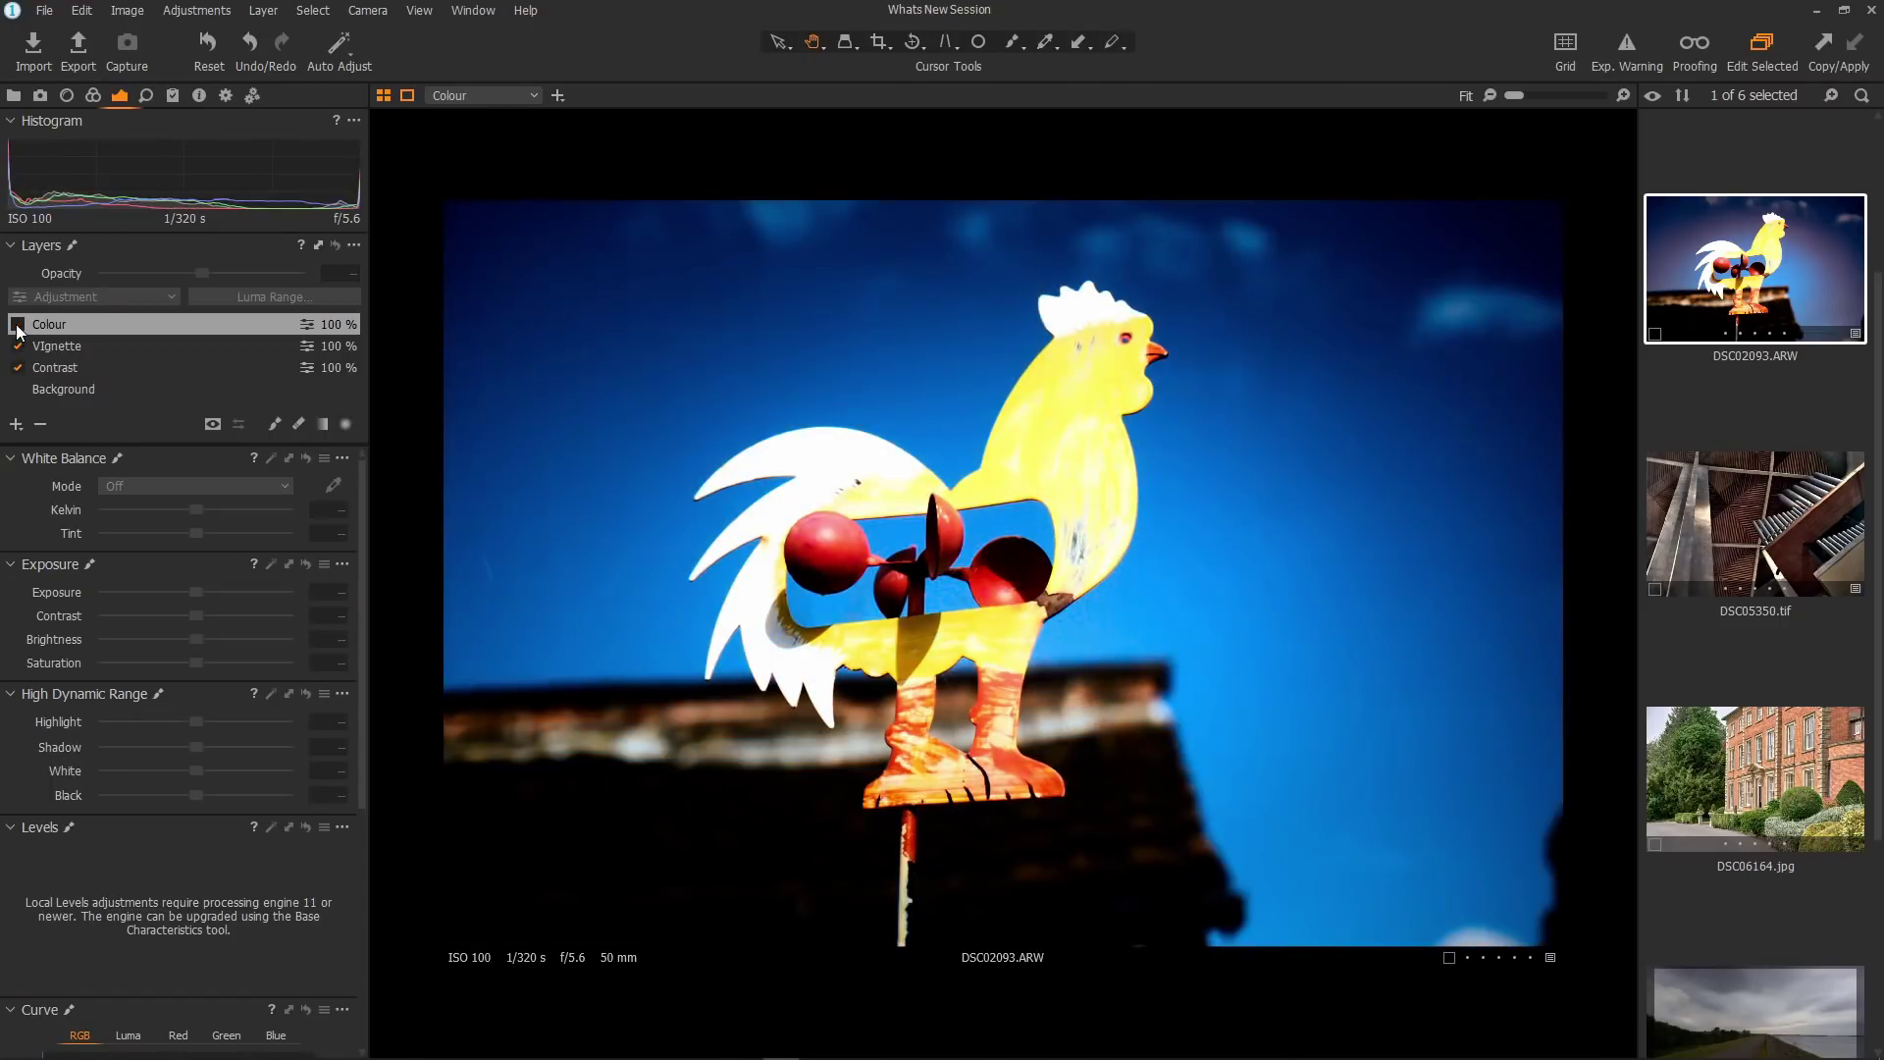
click(18, 325)
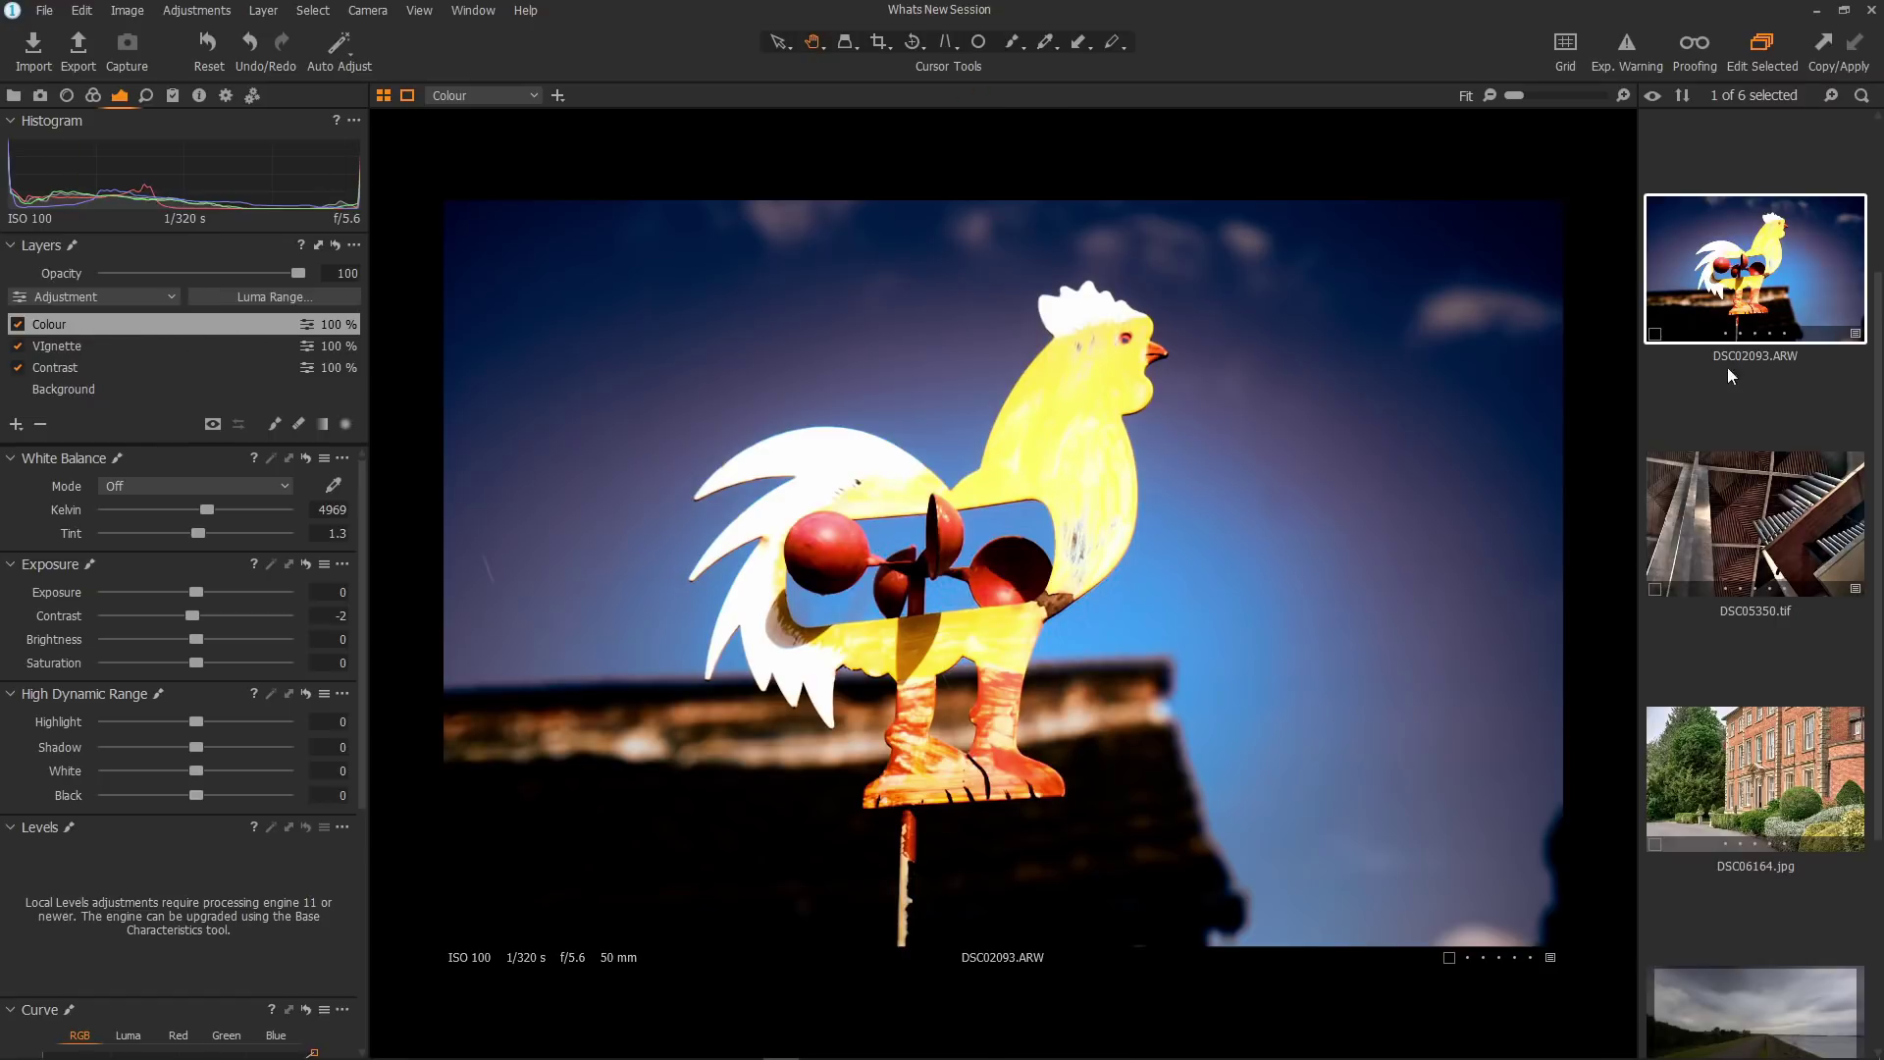
- Select the rooster photo and add DSC05350.tif so both display together
click(1778, 556)
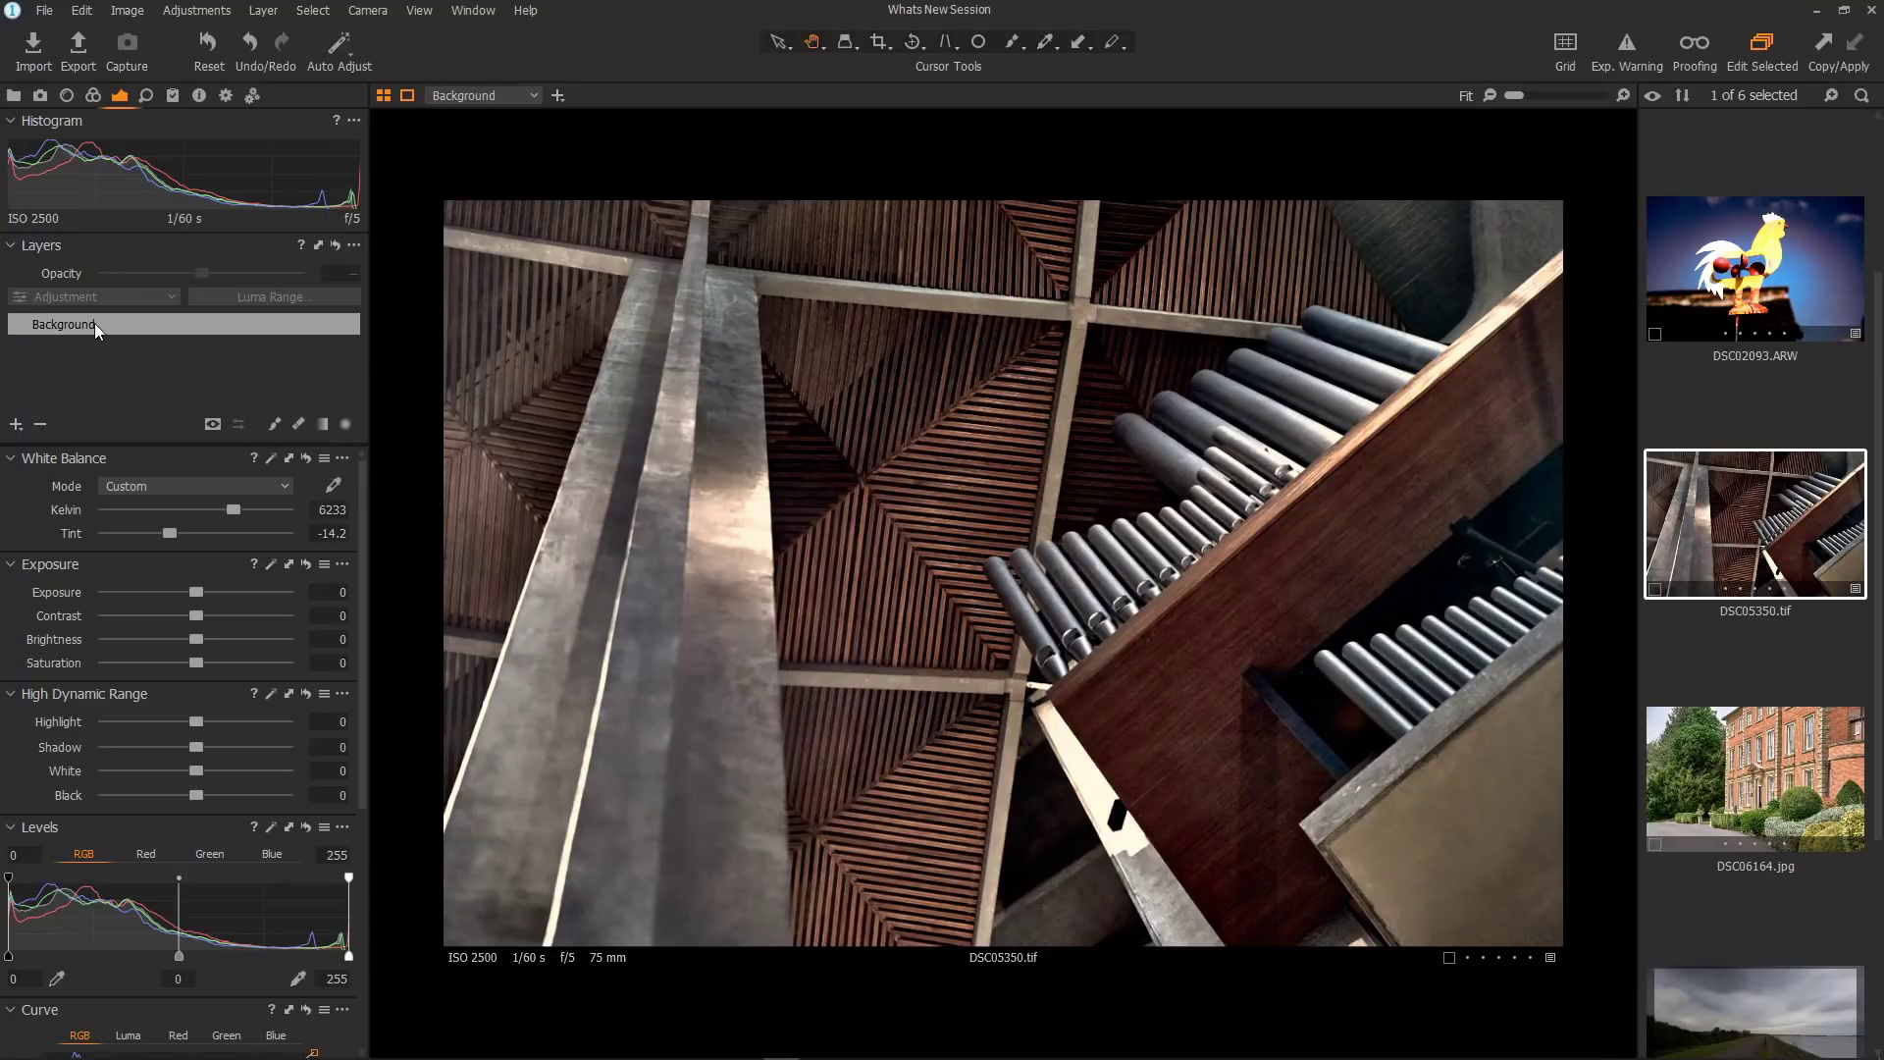
click(1778, 296)
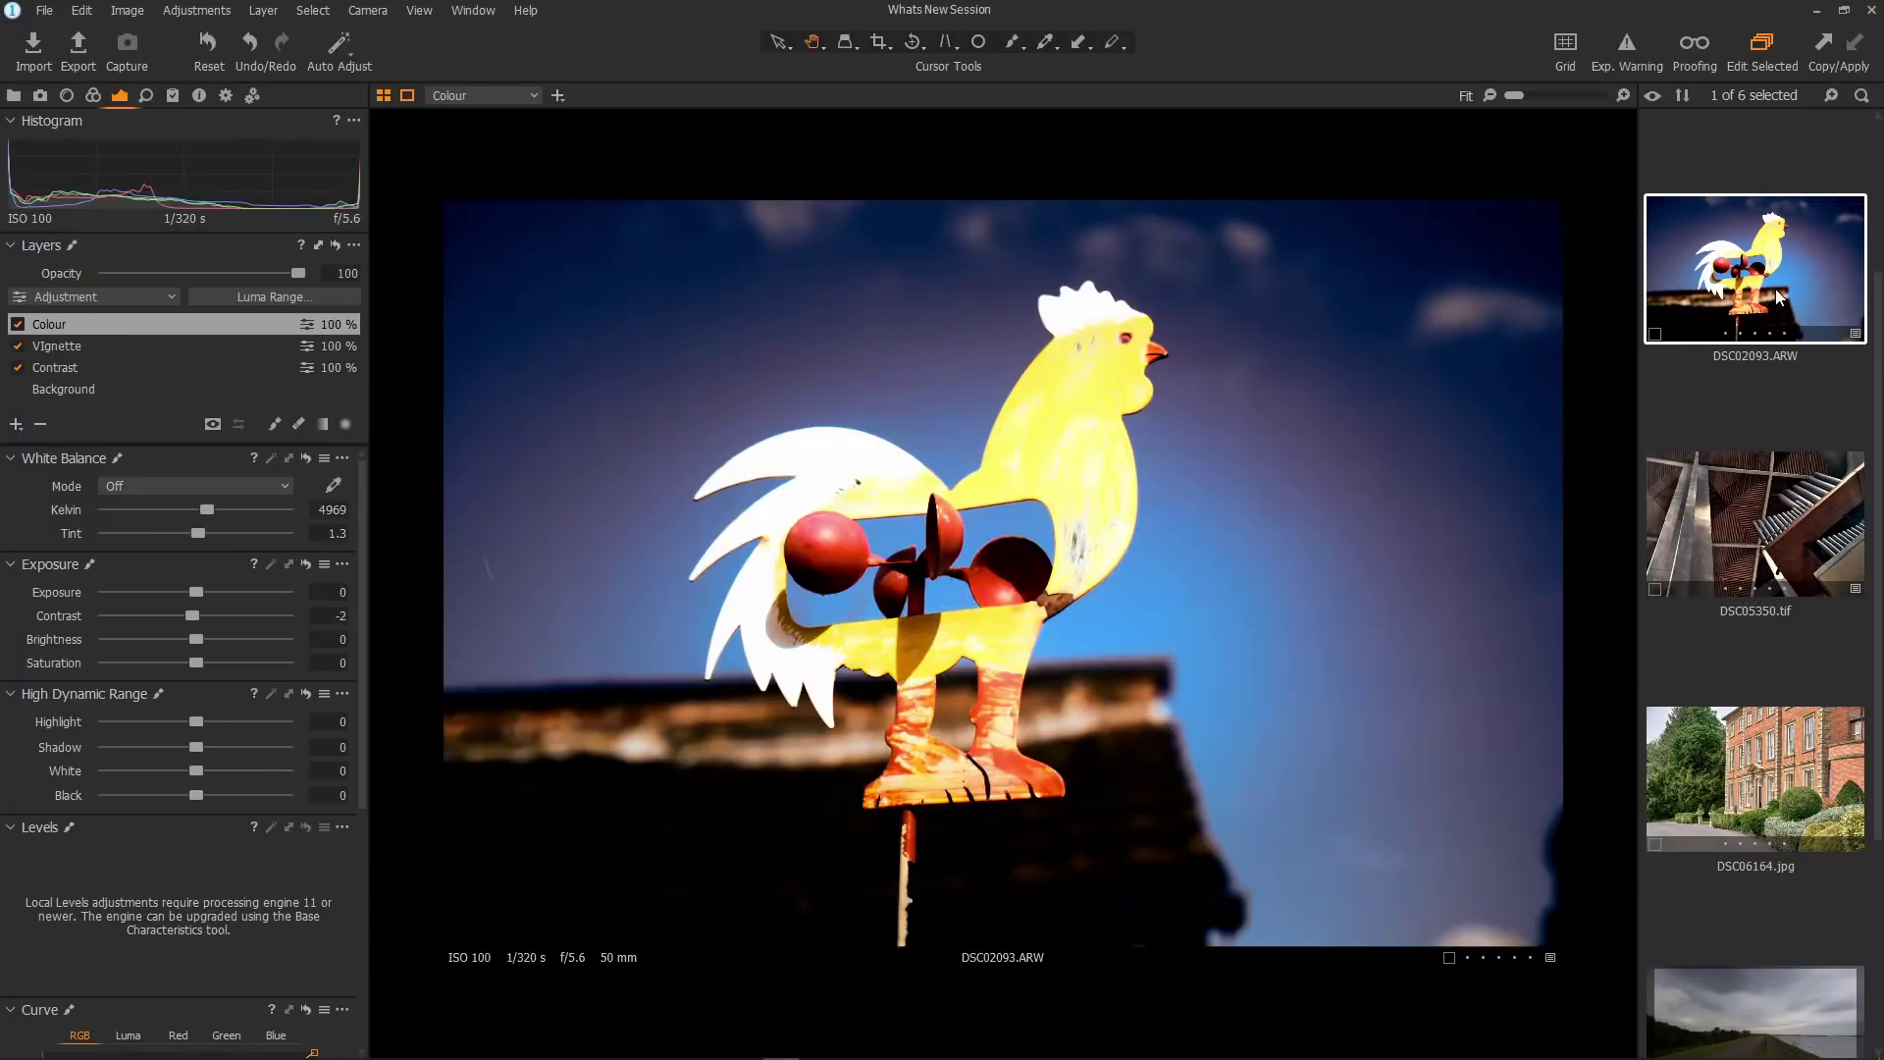
ctrl+click(1724, 490)
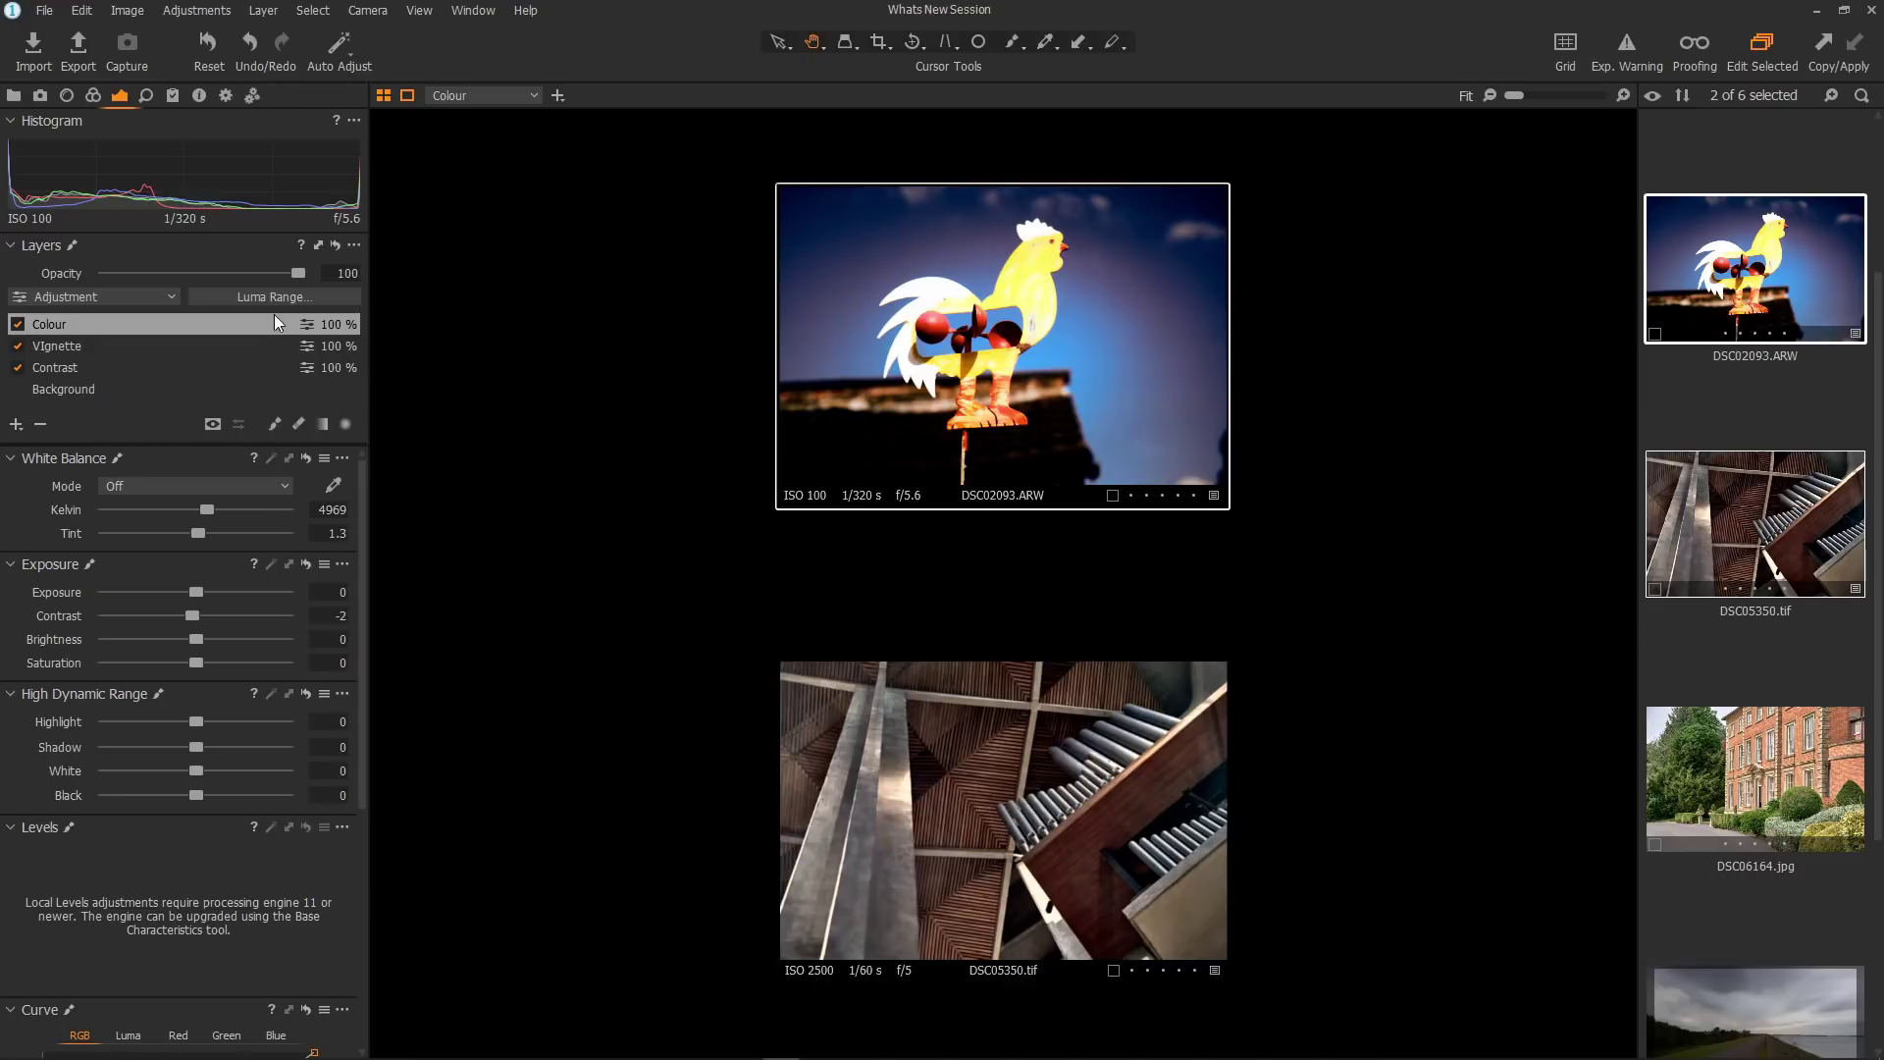
- Copy only the rooster's Vignette layer onto DSC05350.tif and clear the selection
click(319, 245)
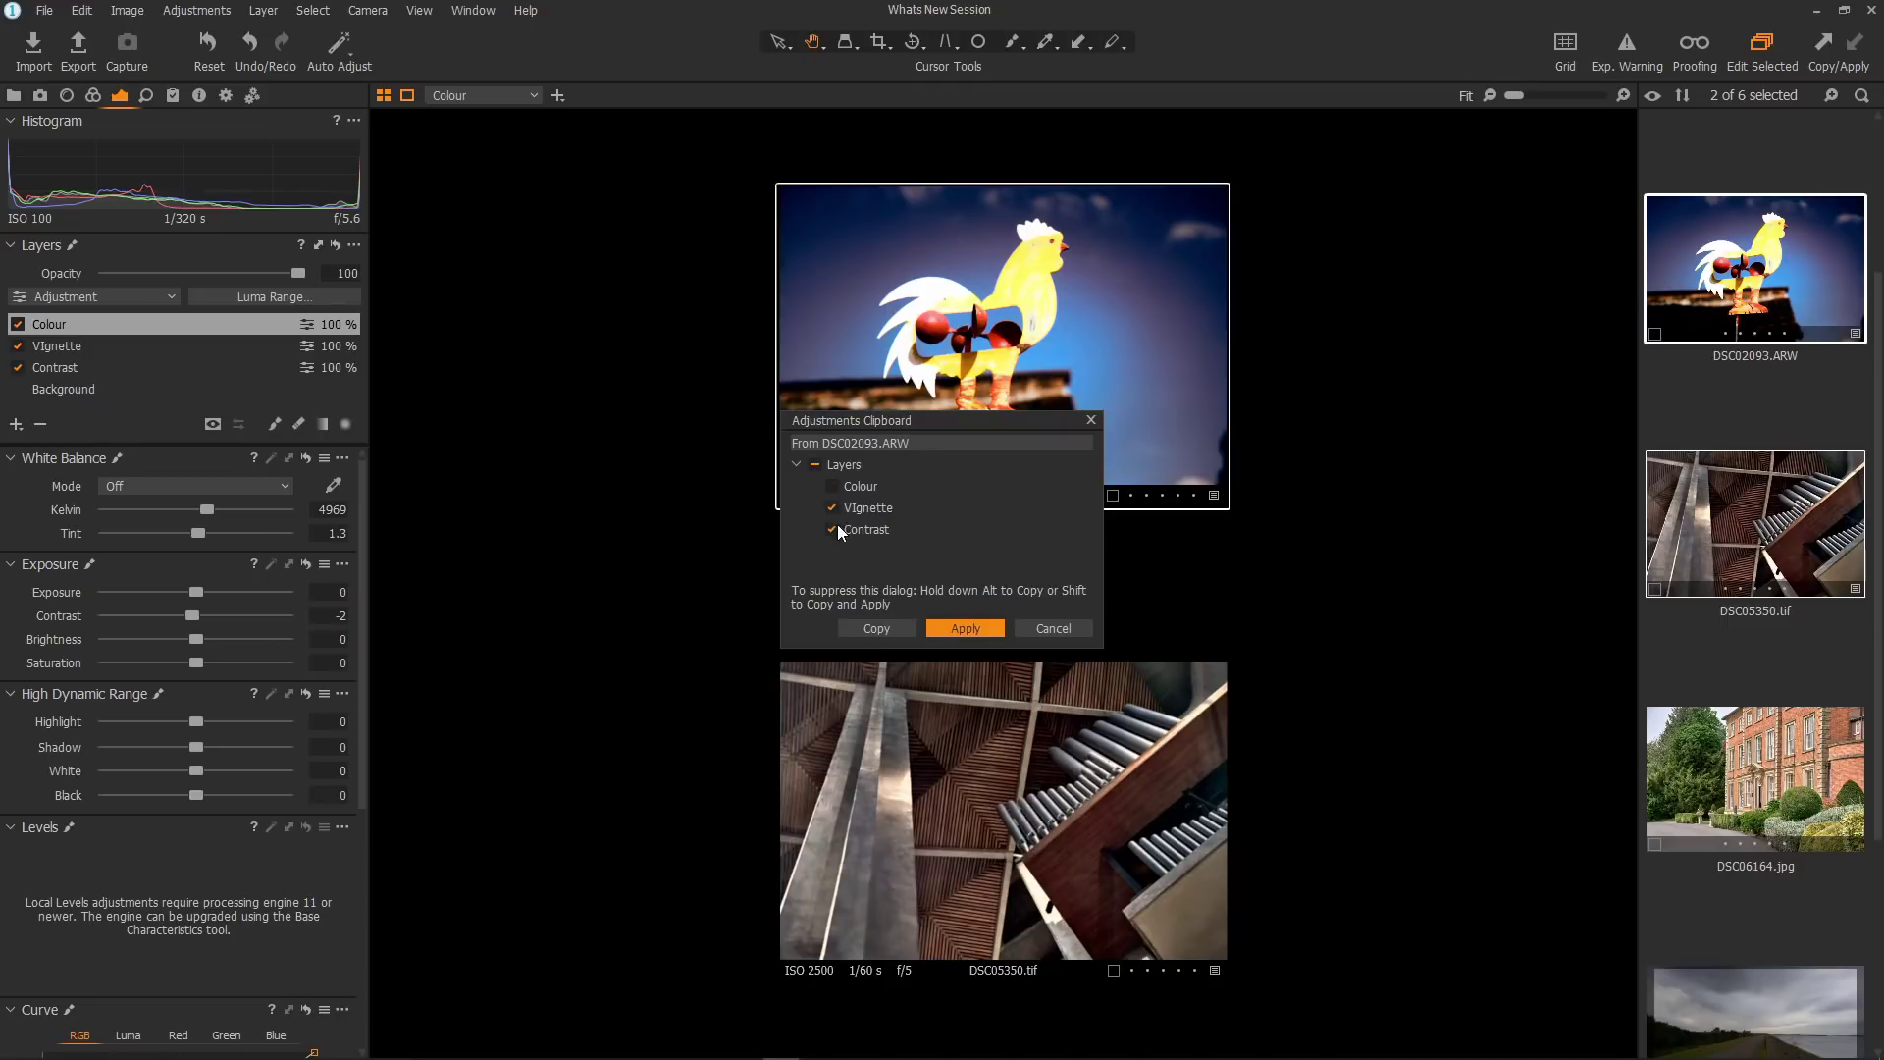
click(956, 628)
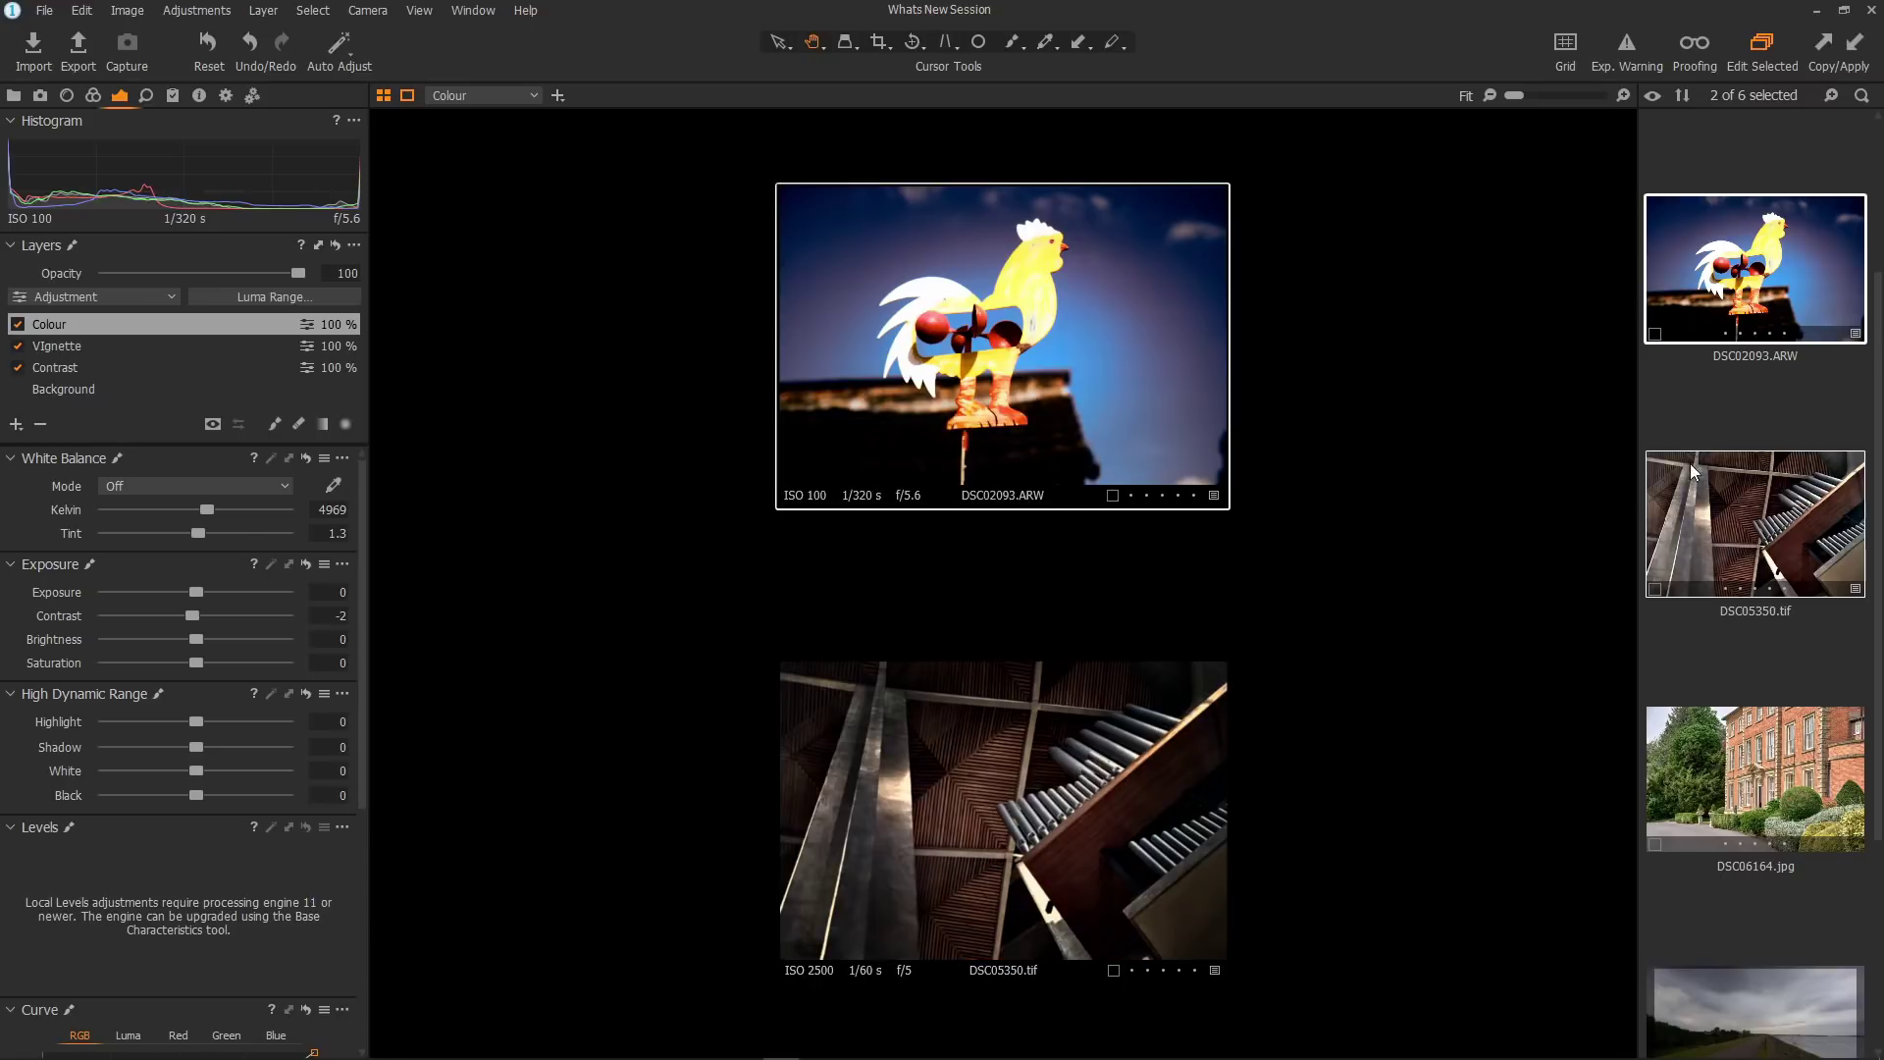
click(1690, 422)
- View the organ-pipe photo alone and toggle its copied Vignette layer off and on
click(1716, 534)
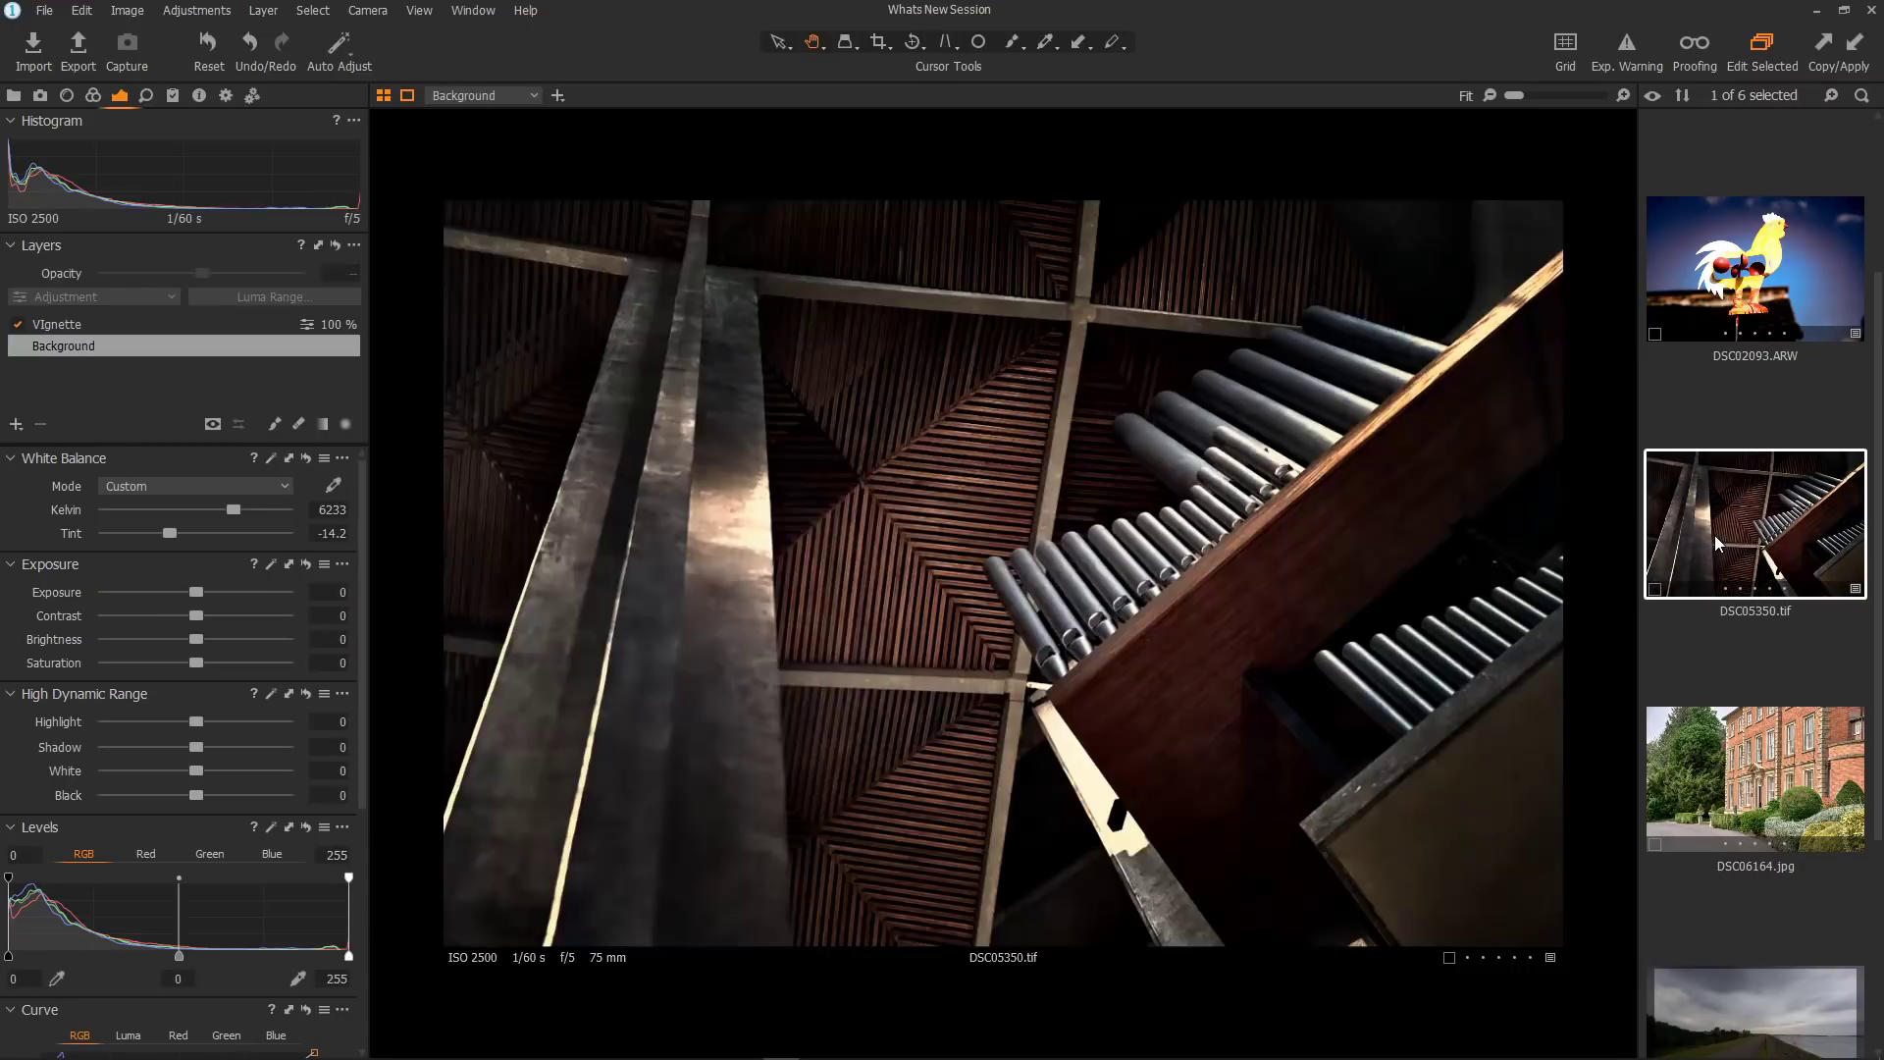
click(17, 325)
click(16, 325)
- Copy the rooster's Colour, Vignette and Contrast layers onto DSC05350 and DSC06164, then view DSC05350 alone
click(1712, 310)
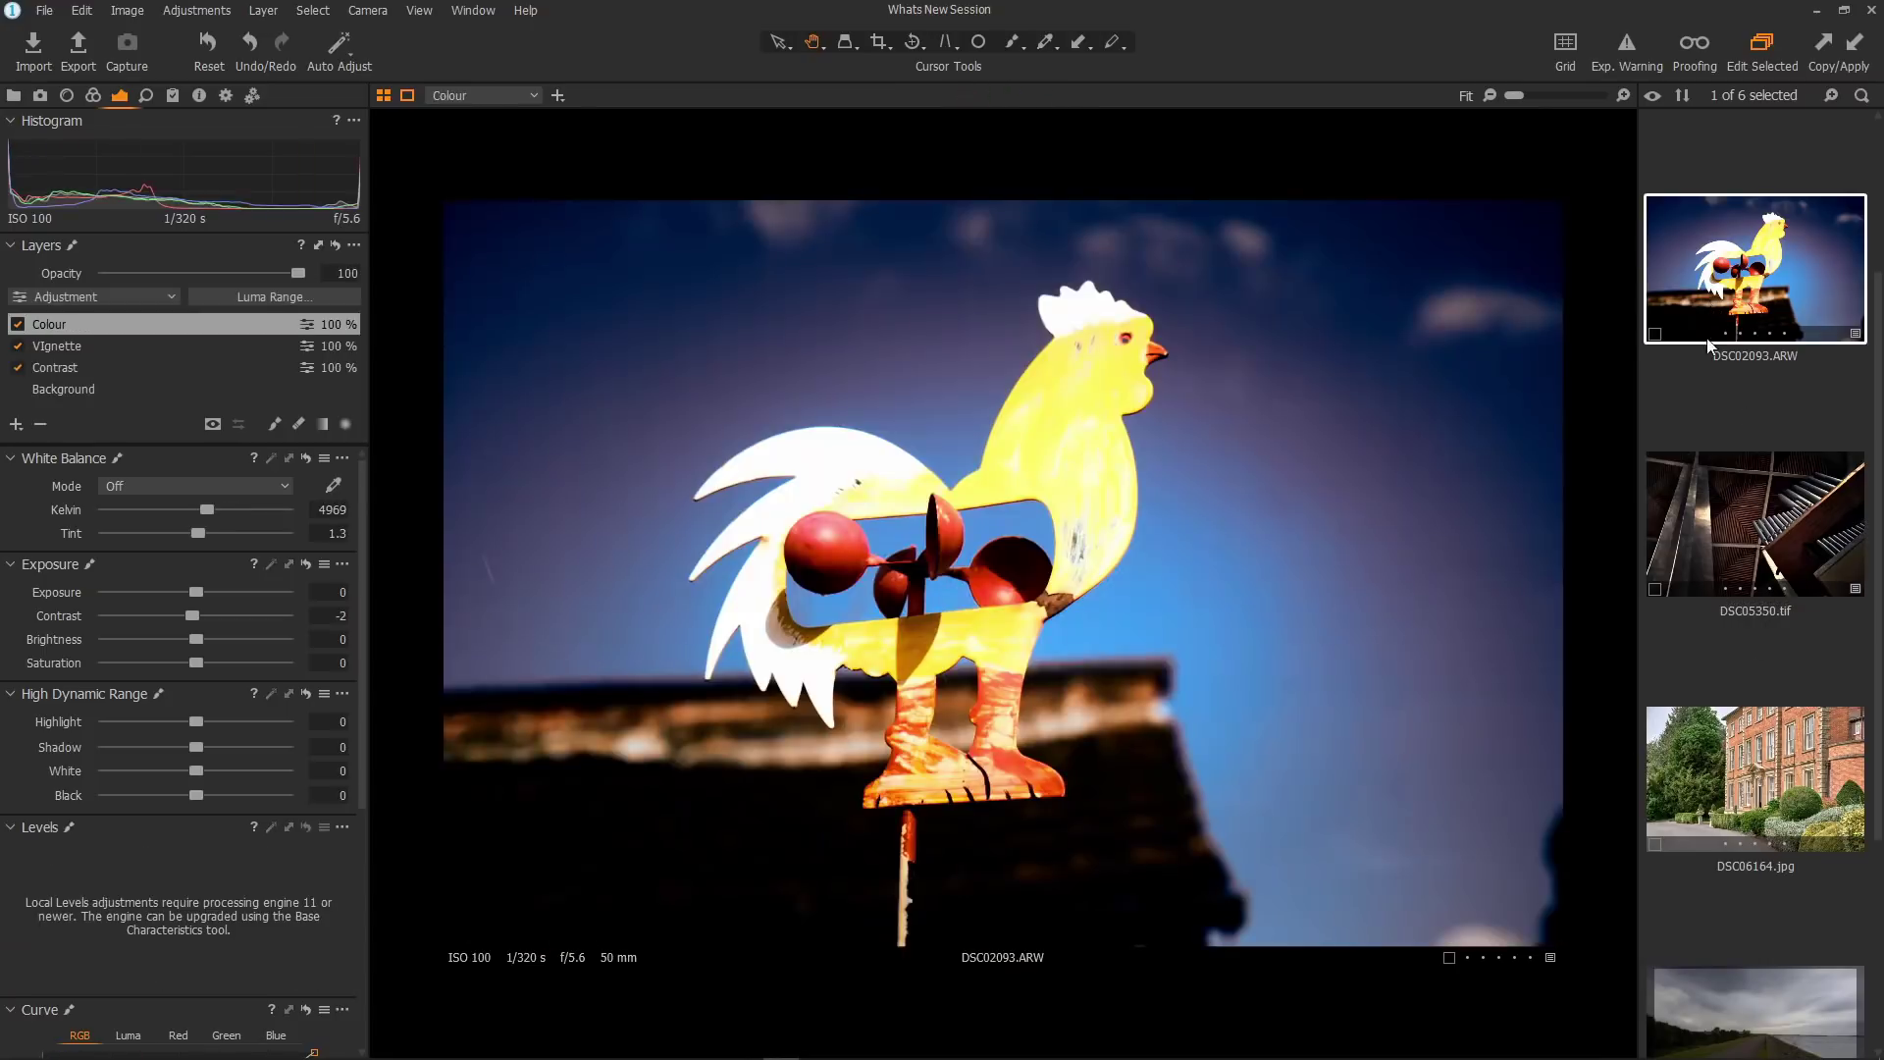
ctrl+click(1722, 528)
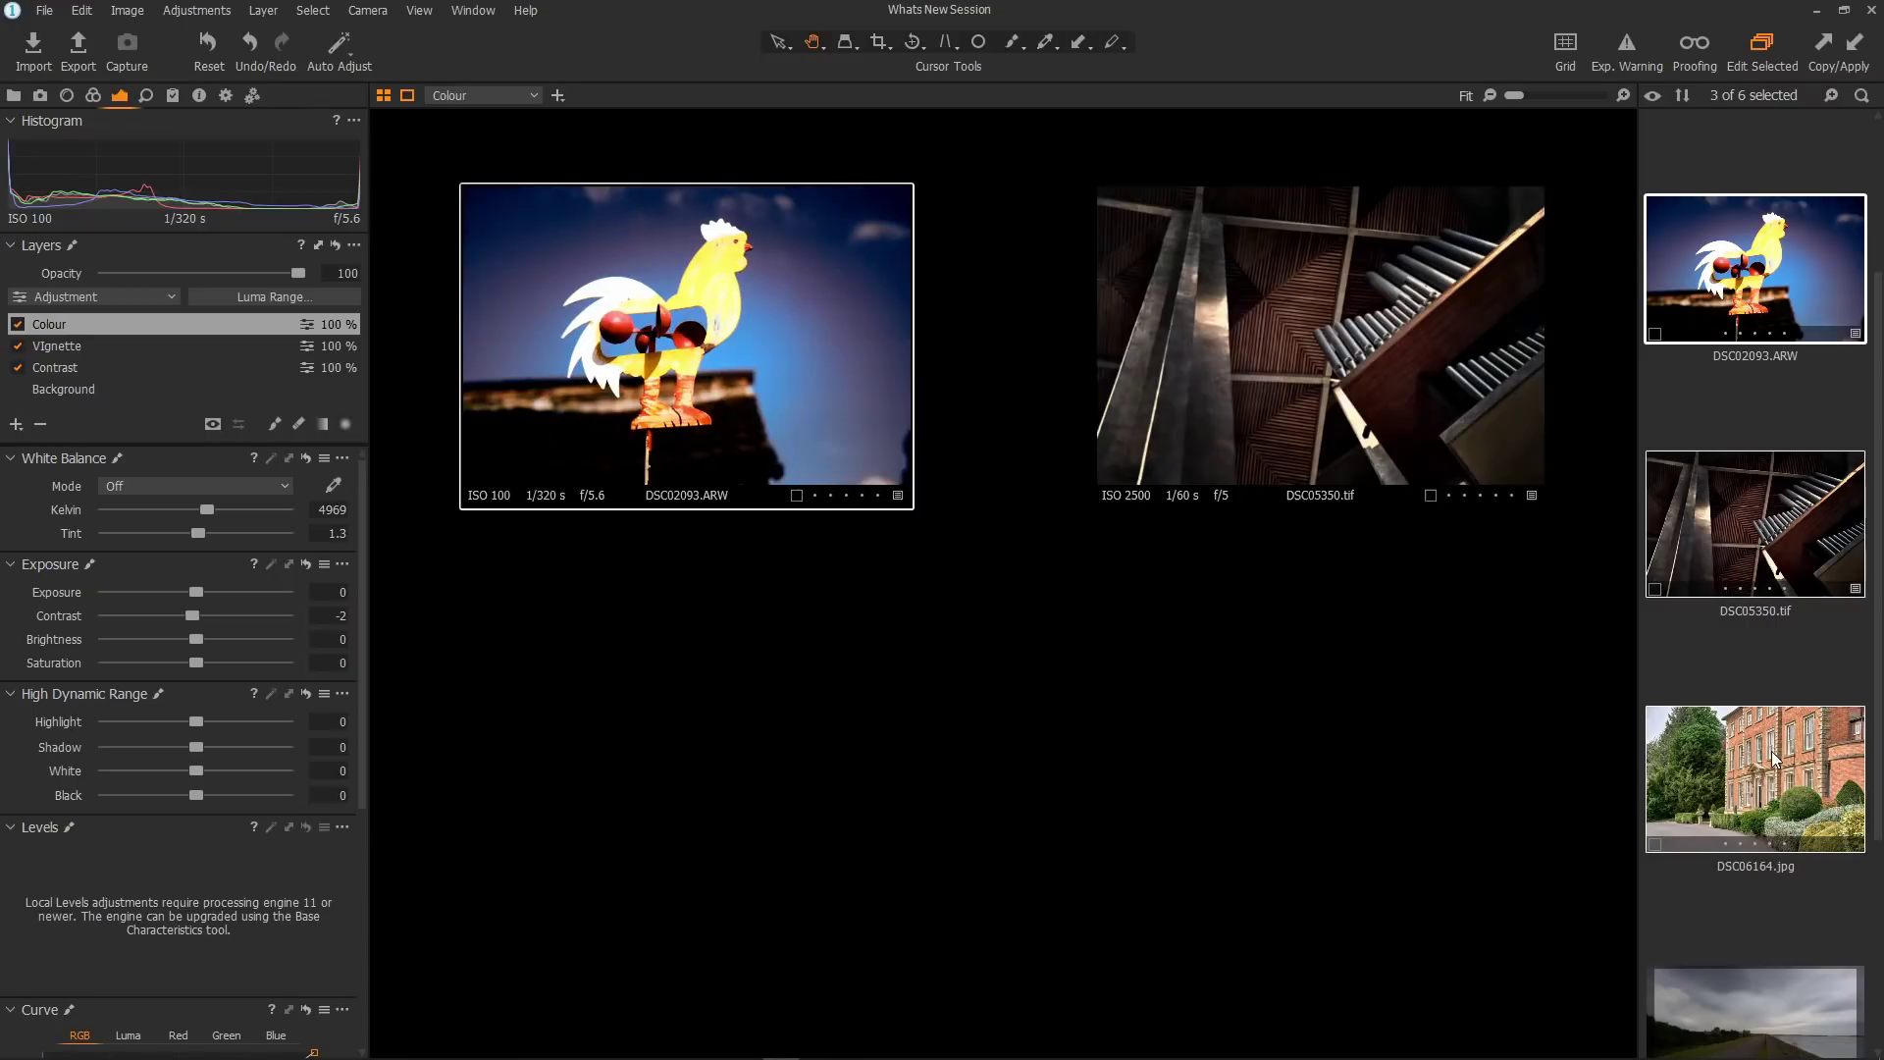
ctrl+click(1770, 751)
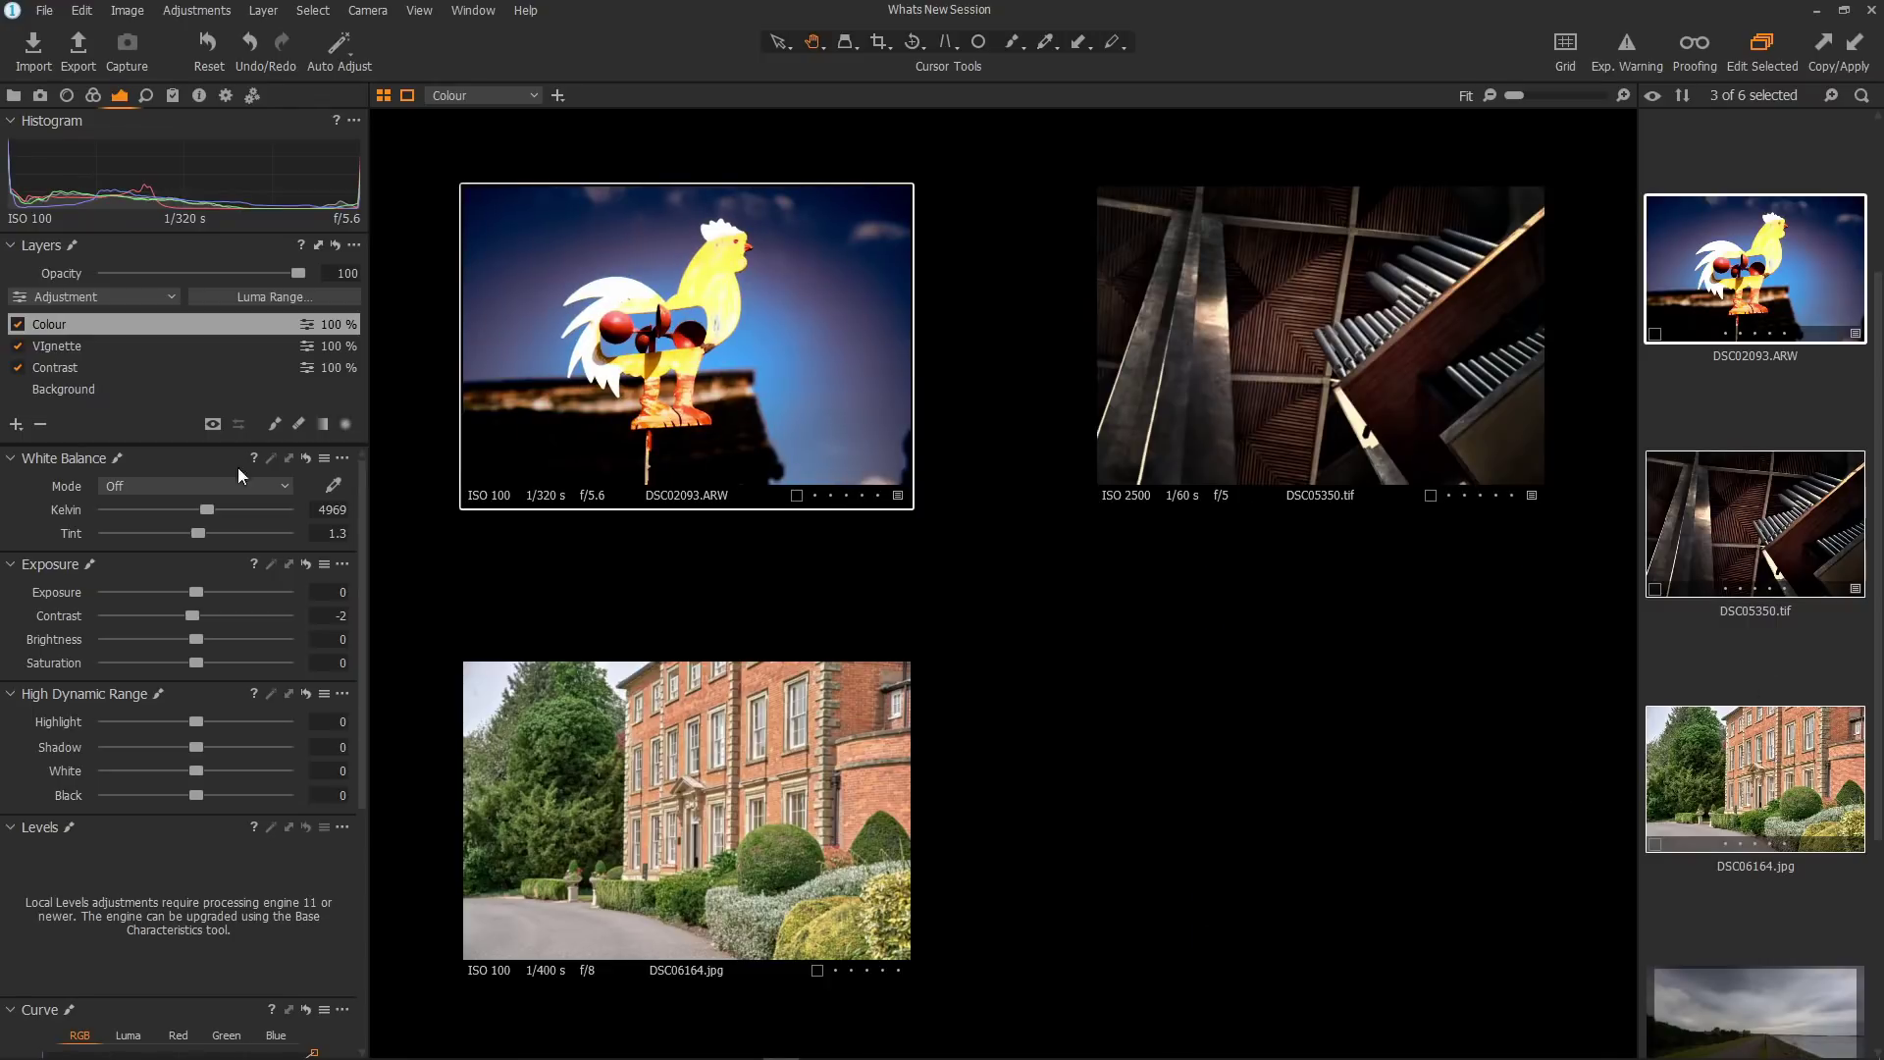
click(315, 248)
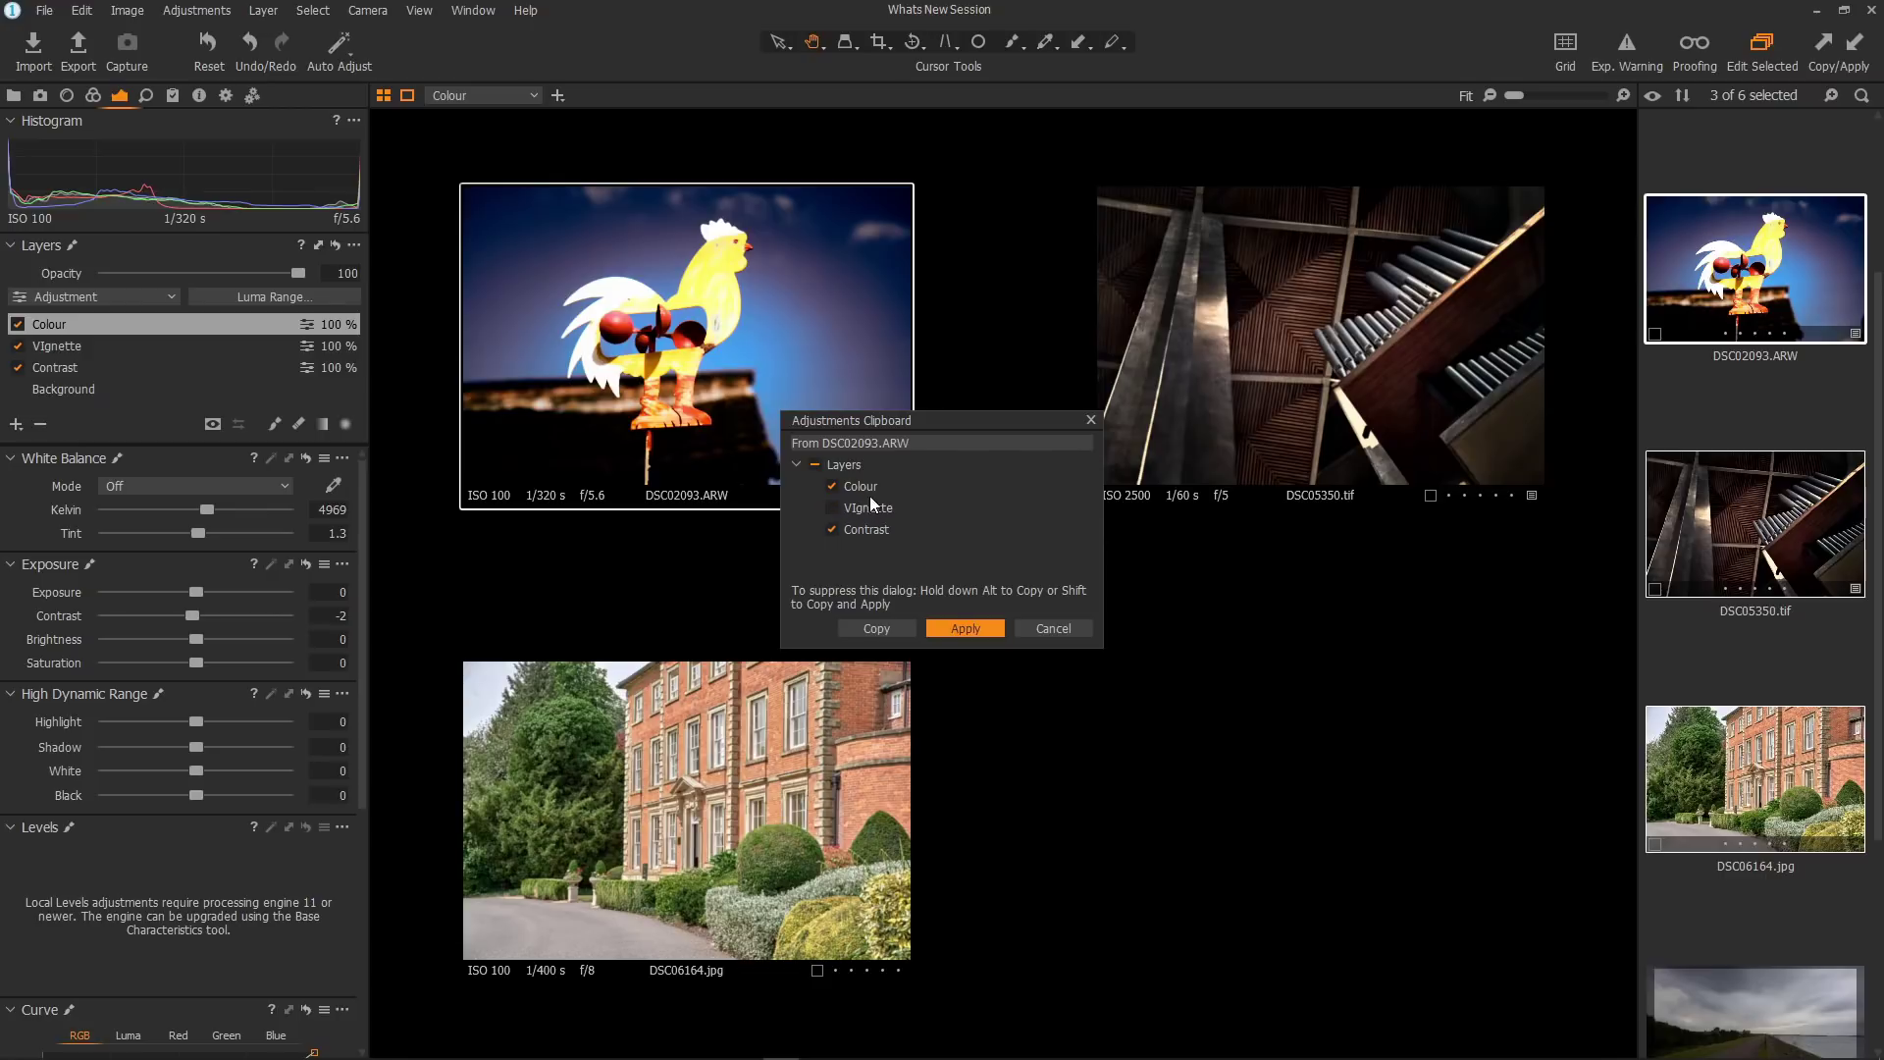
click(966, 628)
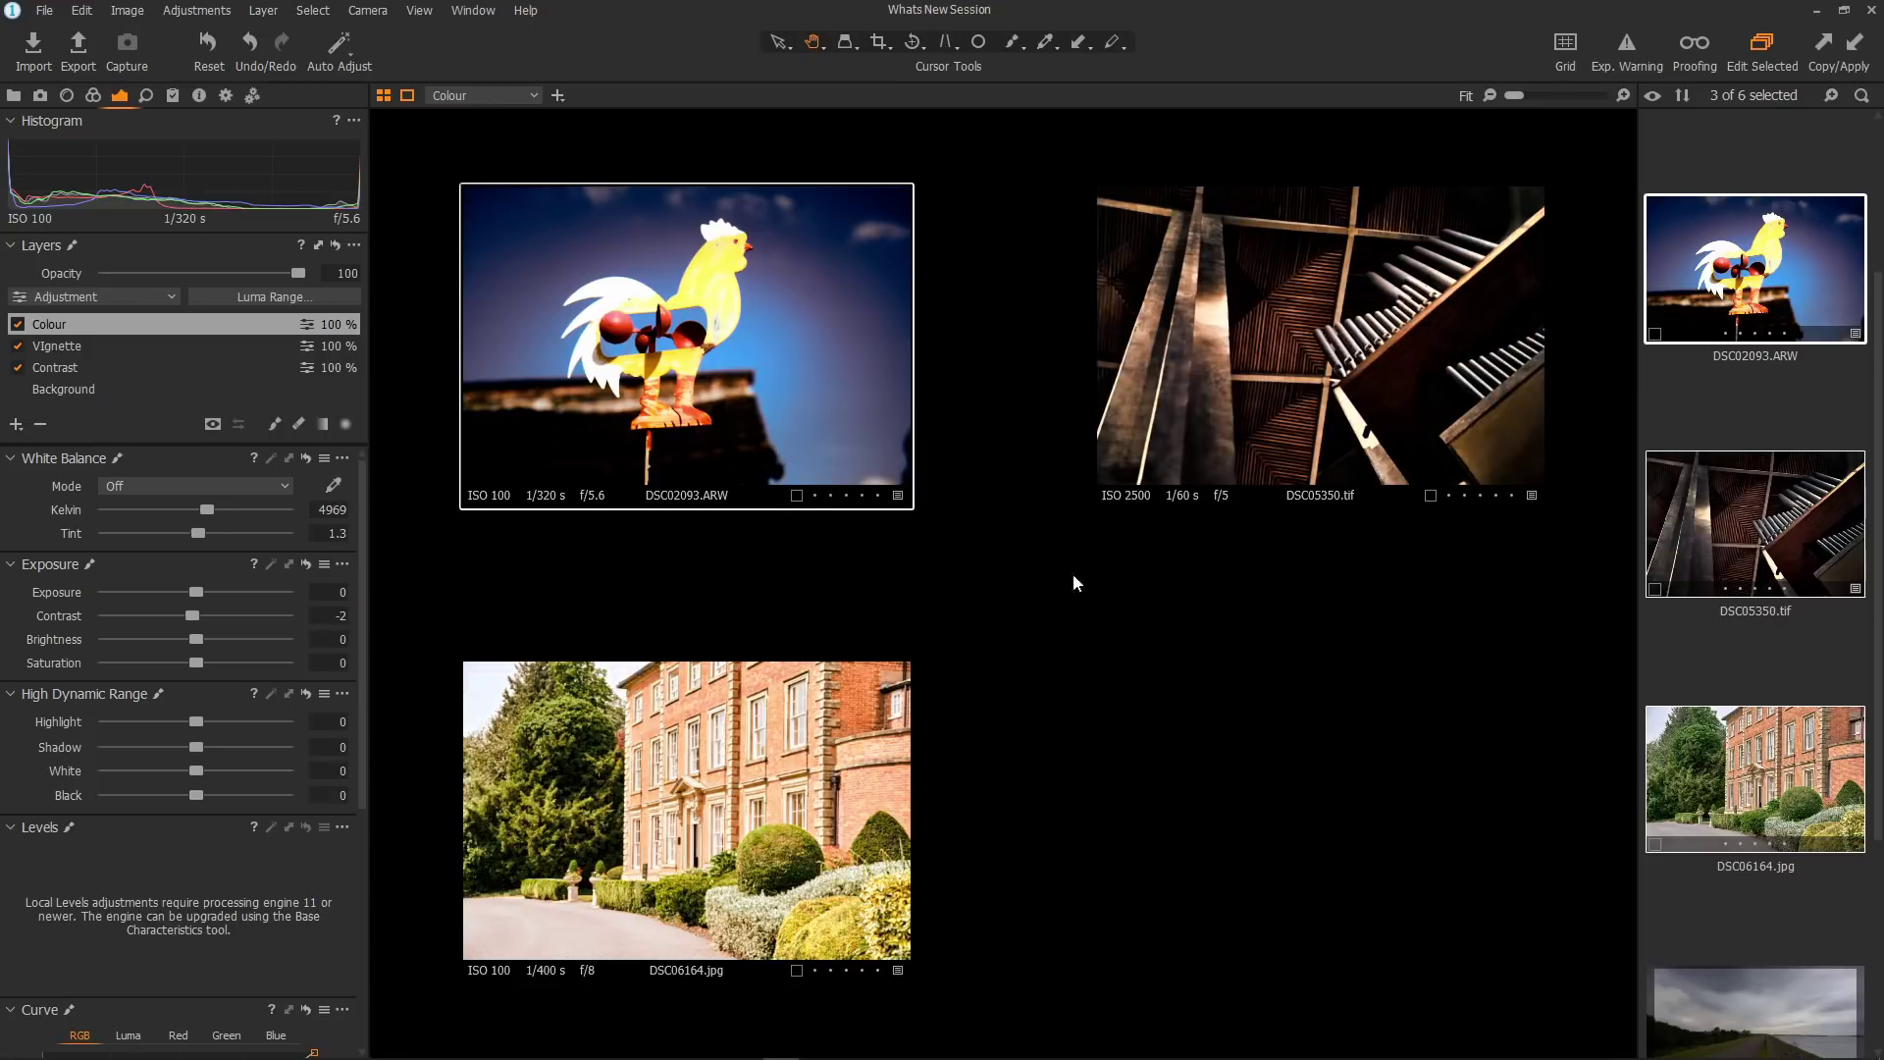
click(1746, 553)
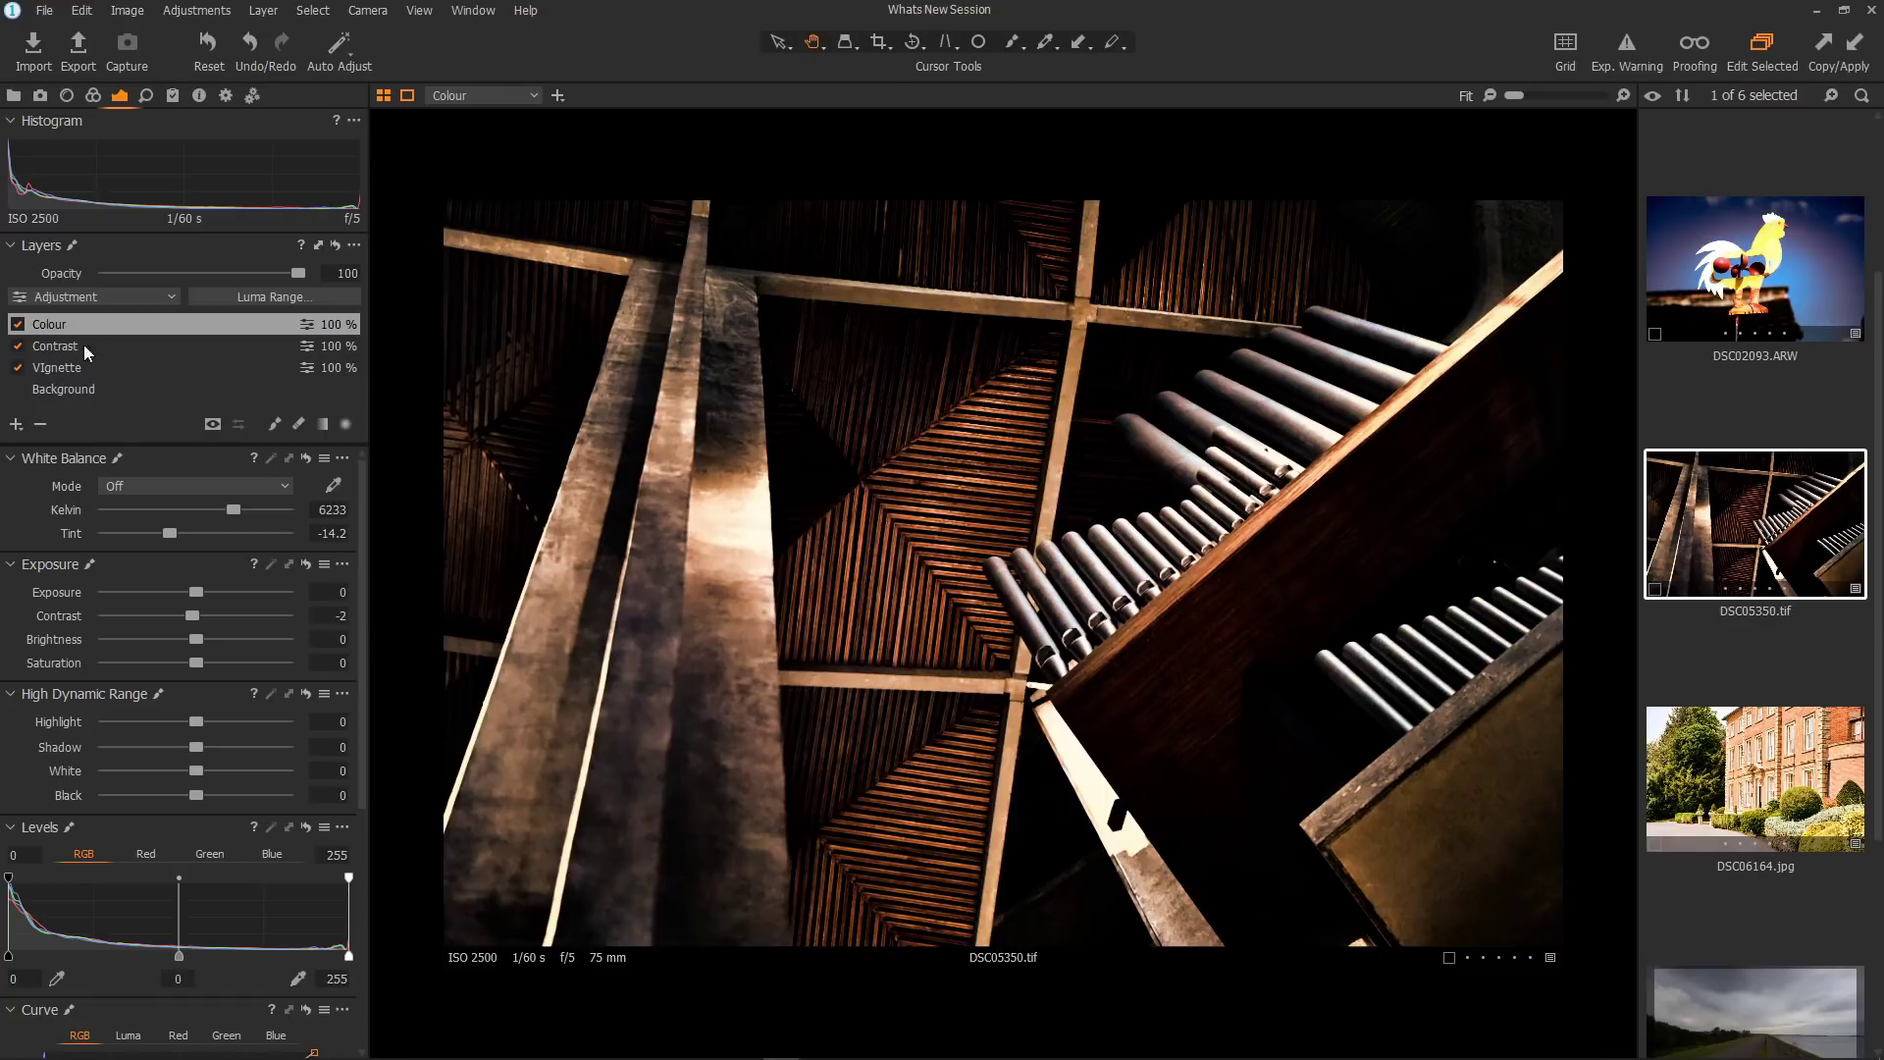
- Move to DSC06164.jpg and inspect its pasted Contrast and Colour layers
key(Down)
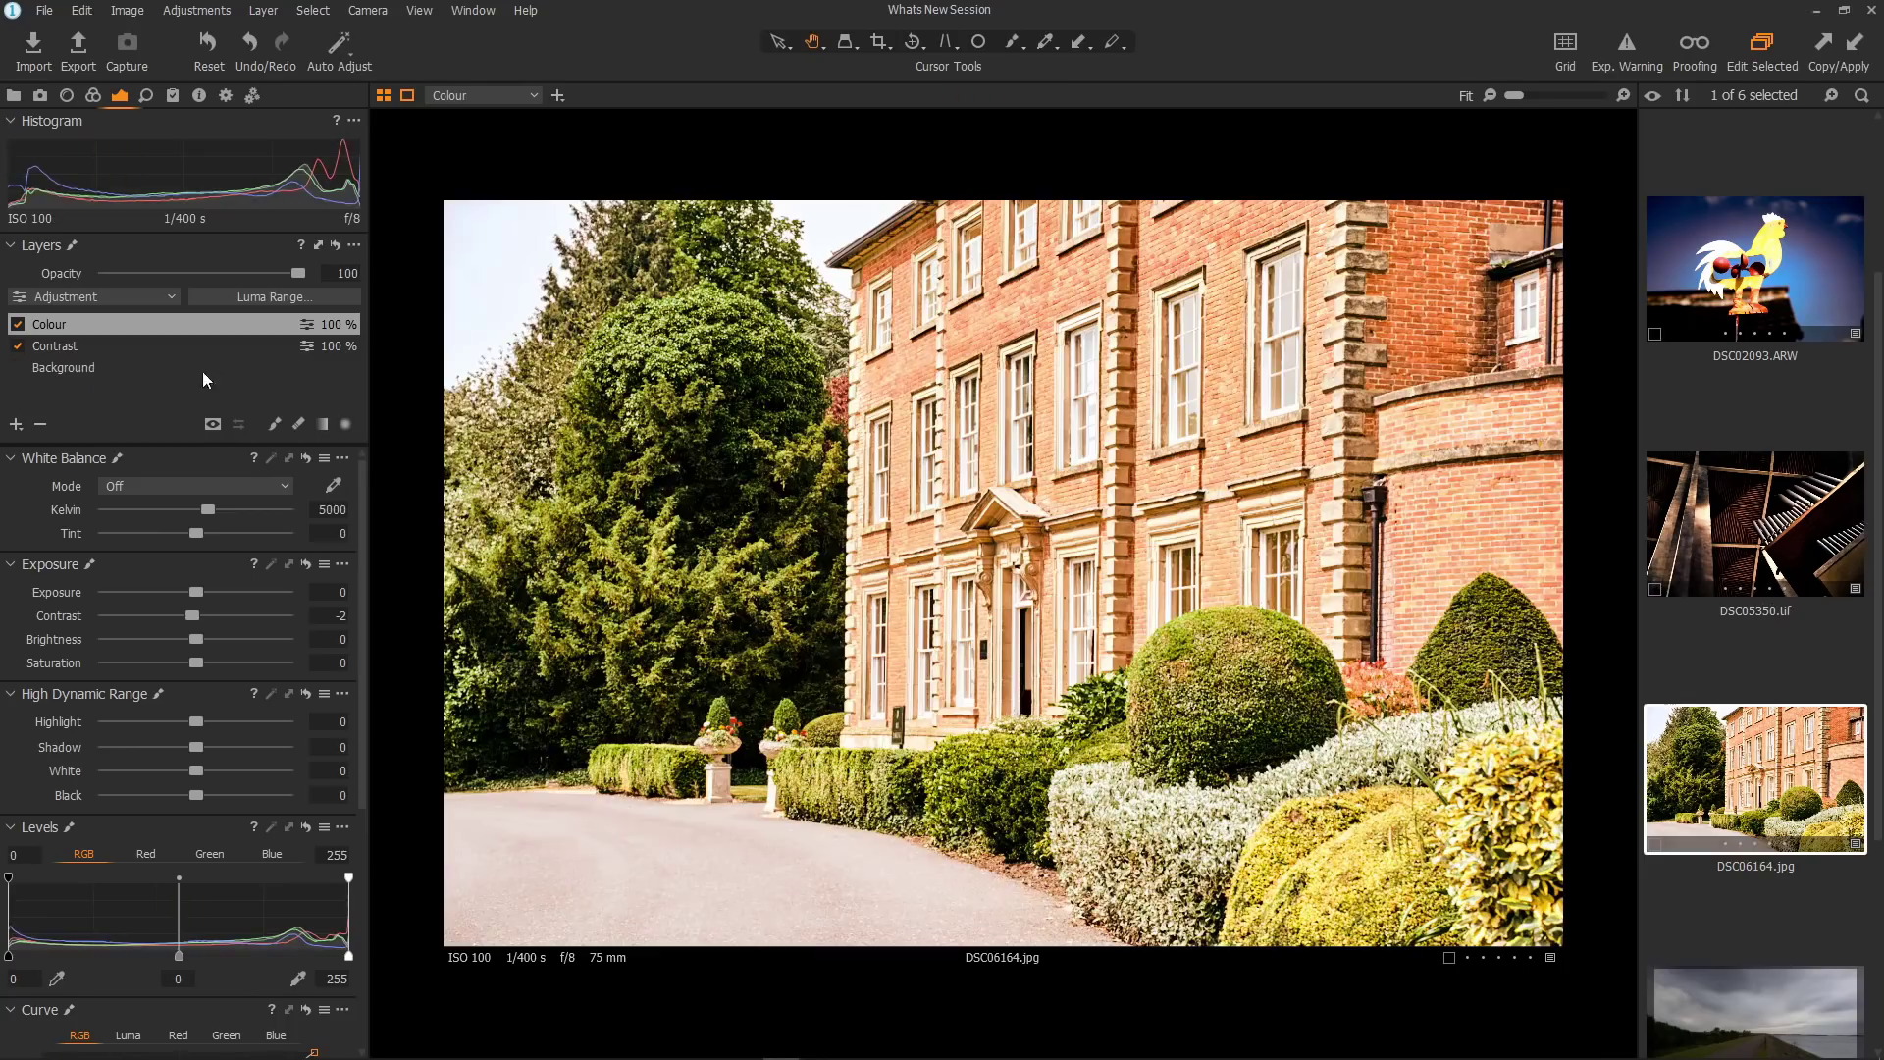
click(54, 345)
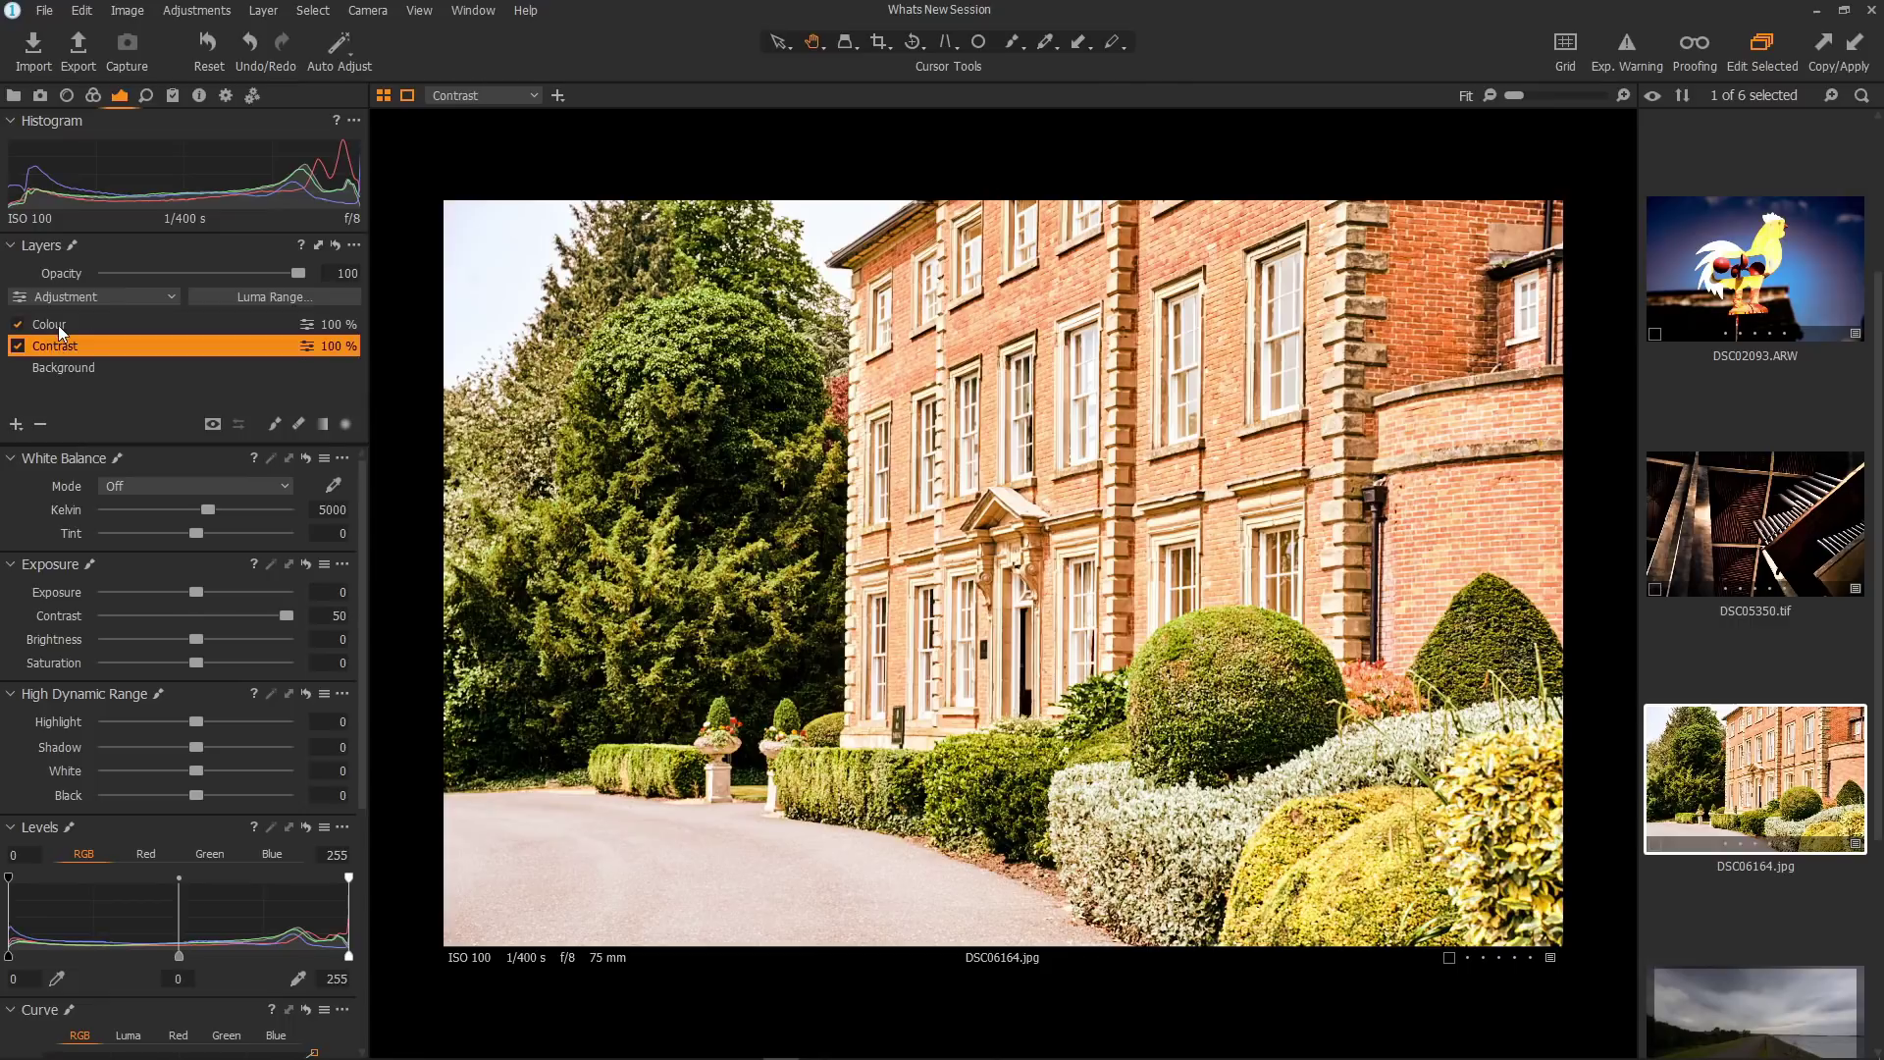
click(57, 328)
click(63, 349)
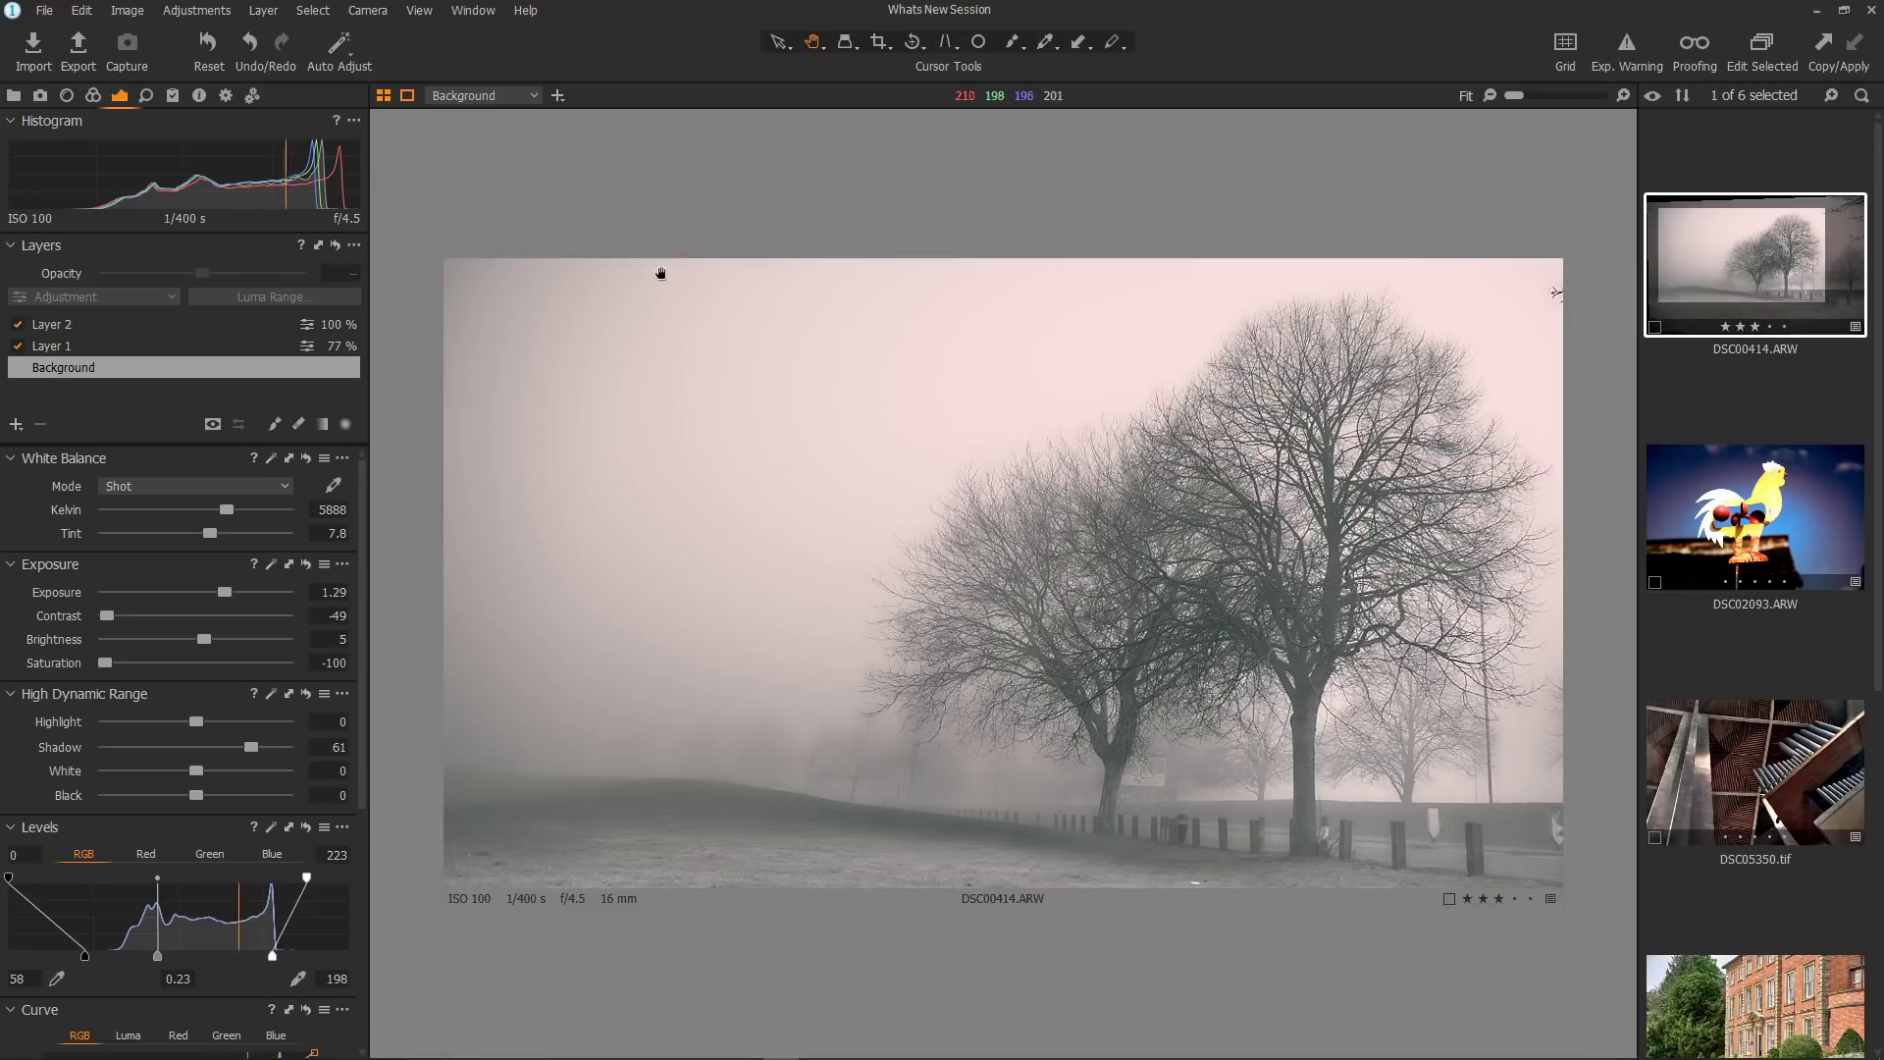
- Set the viewer background to black and briefly toggle the photo to full size
right_click(657, 199)
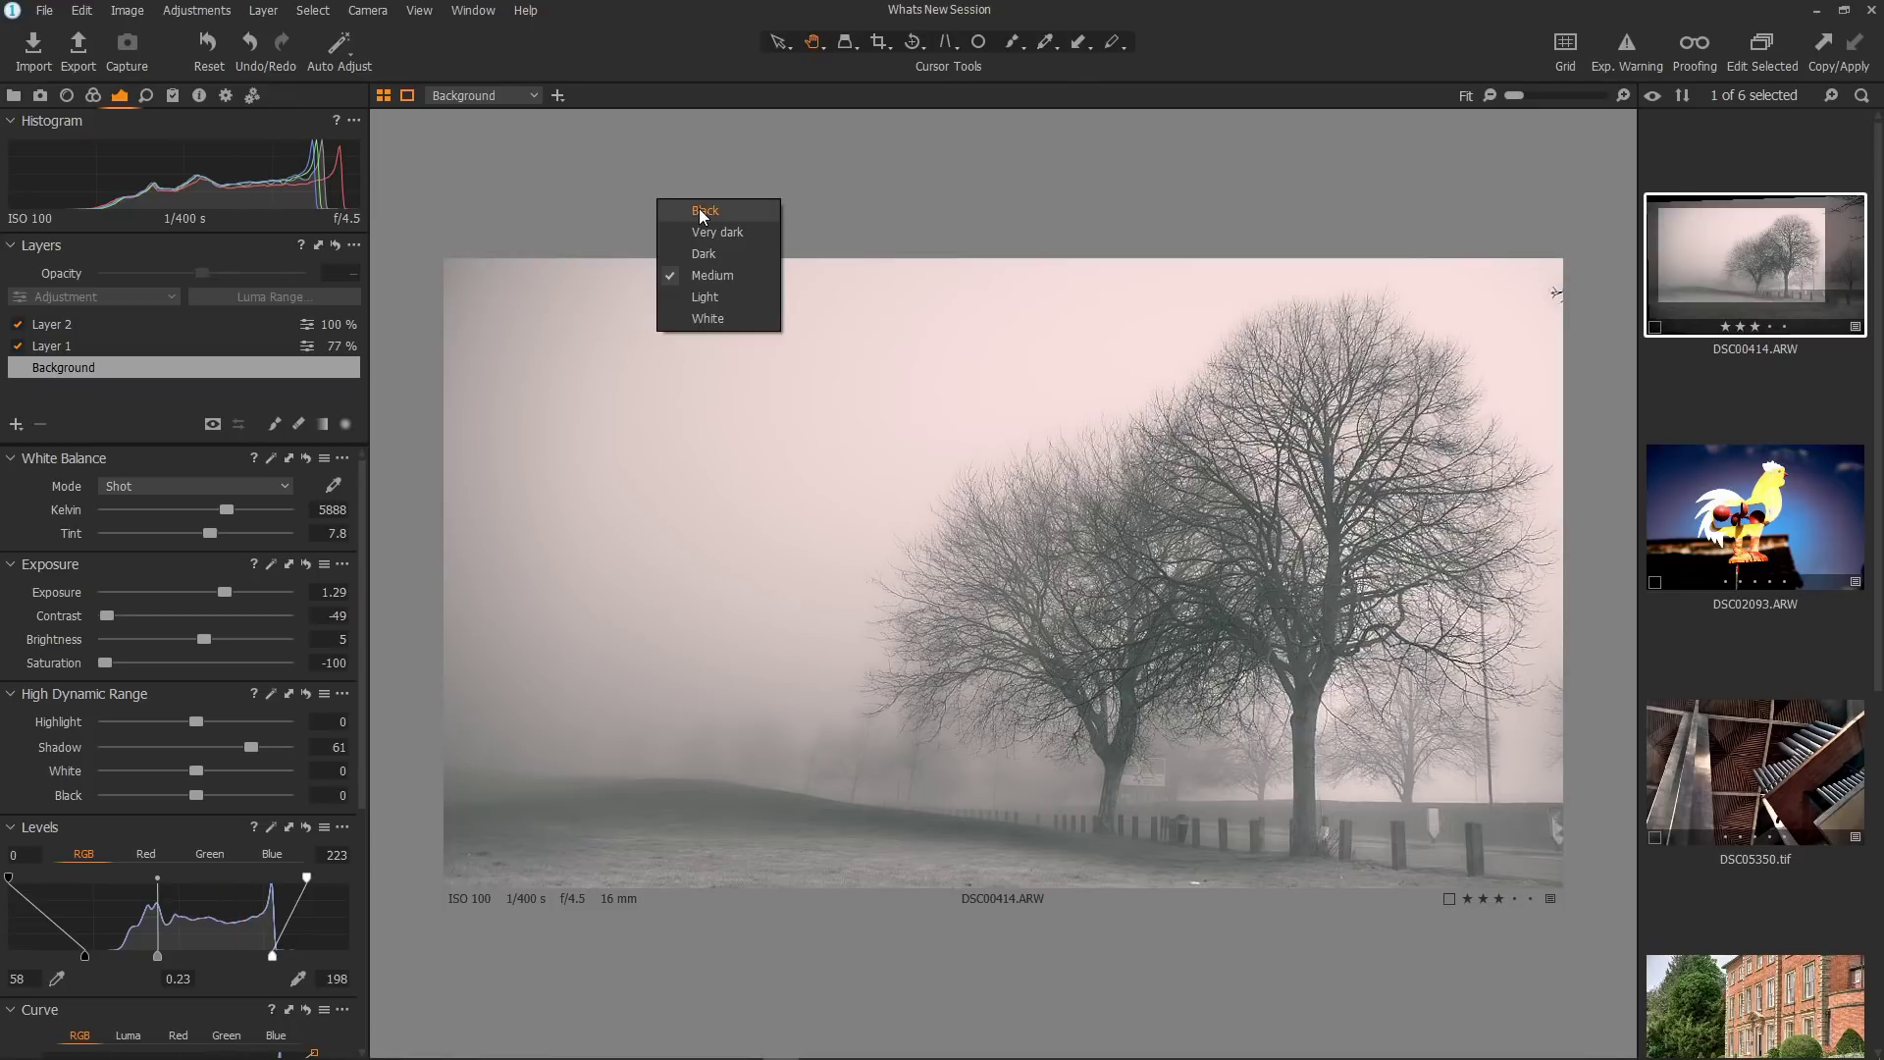
click(673, 208)
click(407, 95)
click(406, 95)
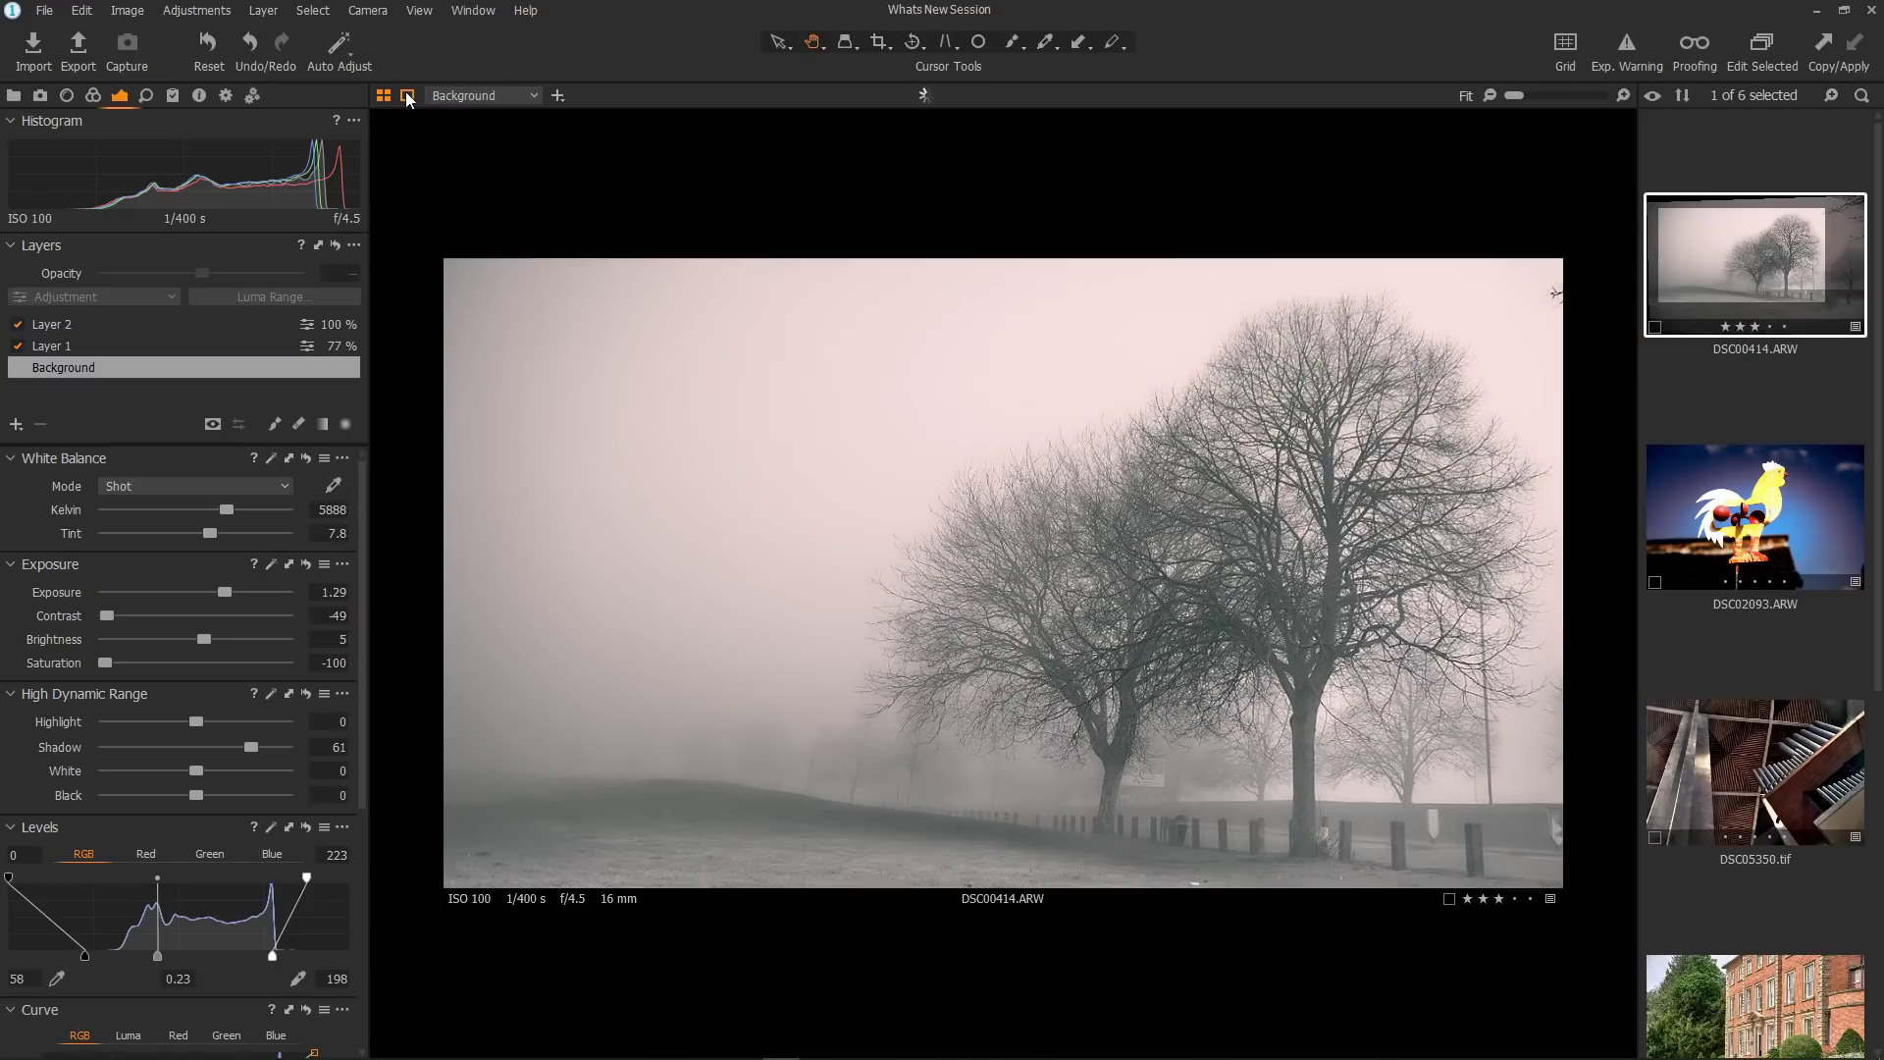
- Cycle the viewer background through dark grey and white, then back to black
right_click(660, 159)
click(715, 212)
right_click(705, 201)
click(751, 316)
right_click(744, 204)
click(748, 208)
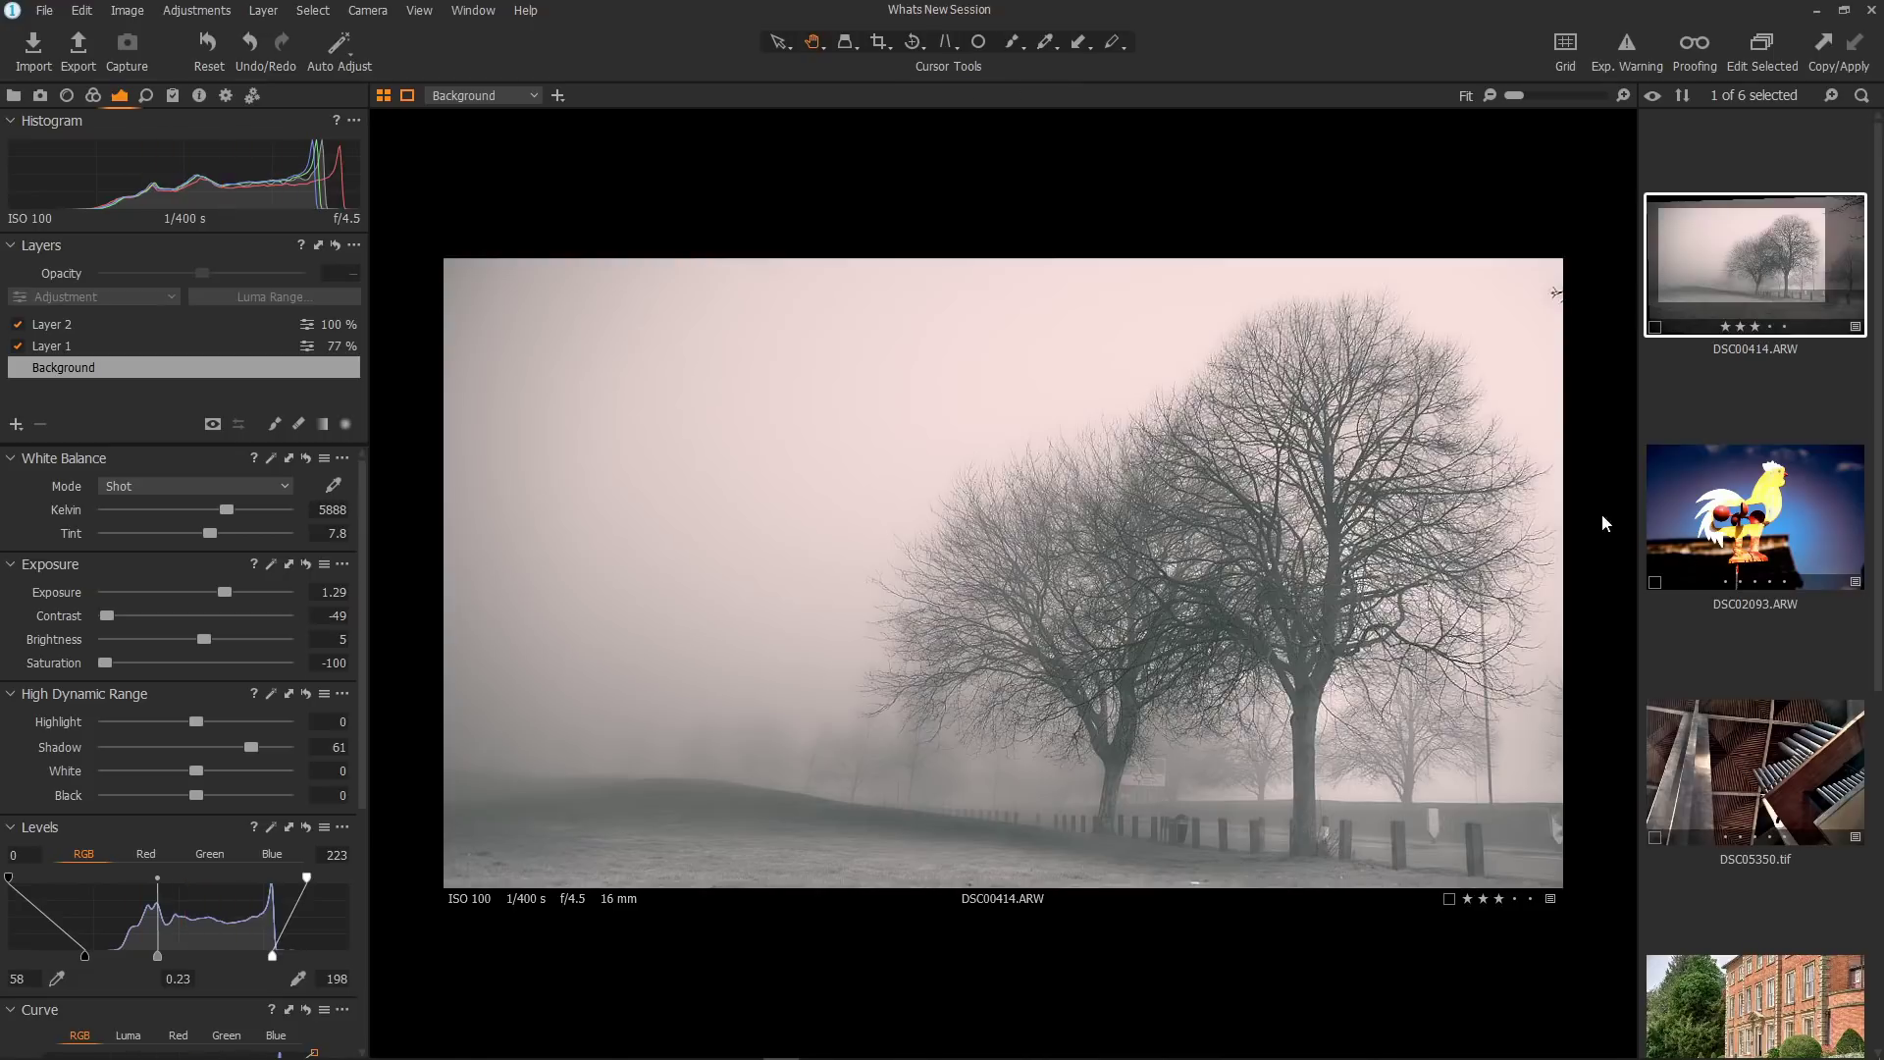
- Select DSC05350.tif, zoom in, and warm its white balance with the Kelvin/Tint sliders
scroll(1877, 520, down, 3)
scroll(1796, 396, down, 3)
scroll(1797, 395, up, 3)
click(1797, 395)
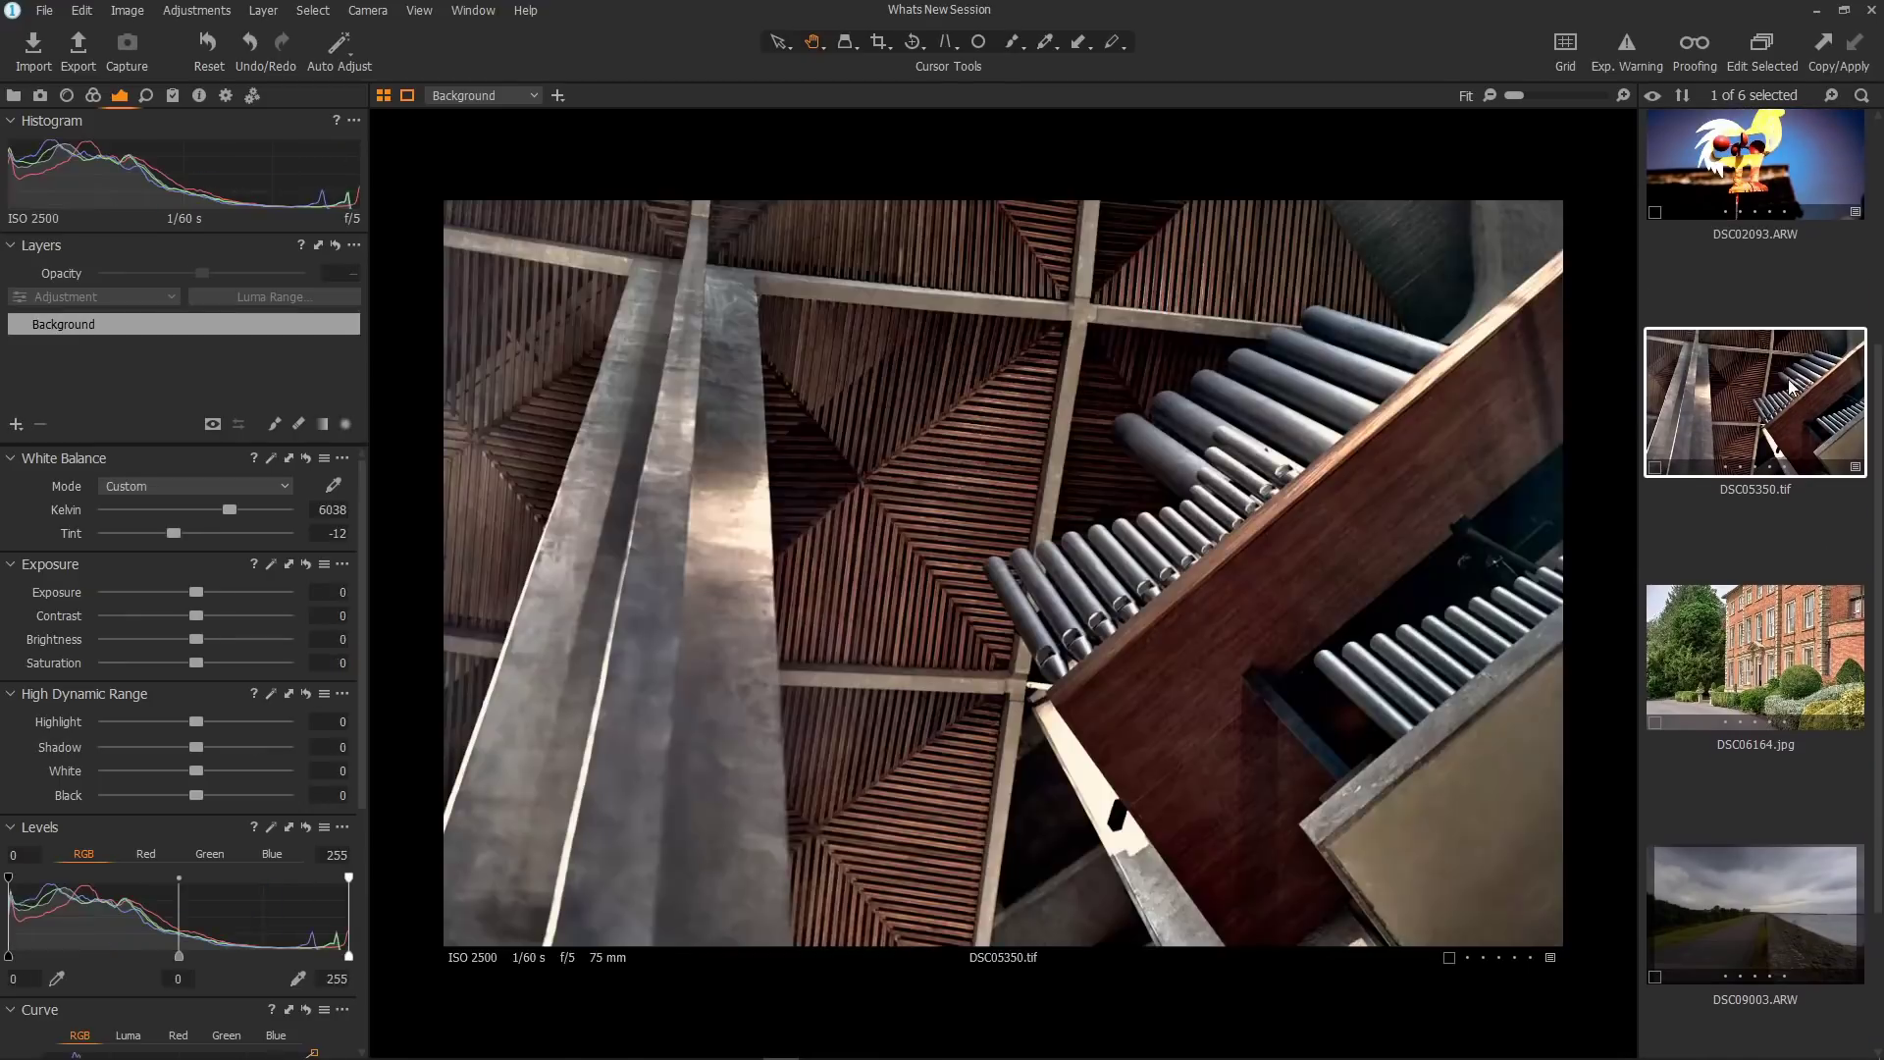
scroll(1204, 401, up, 2)
scroll(1204, 401, up, 1)
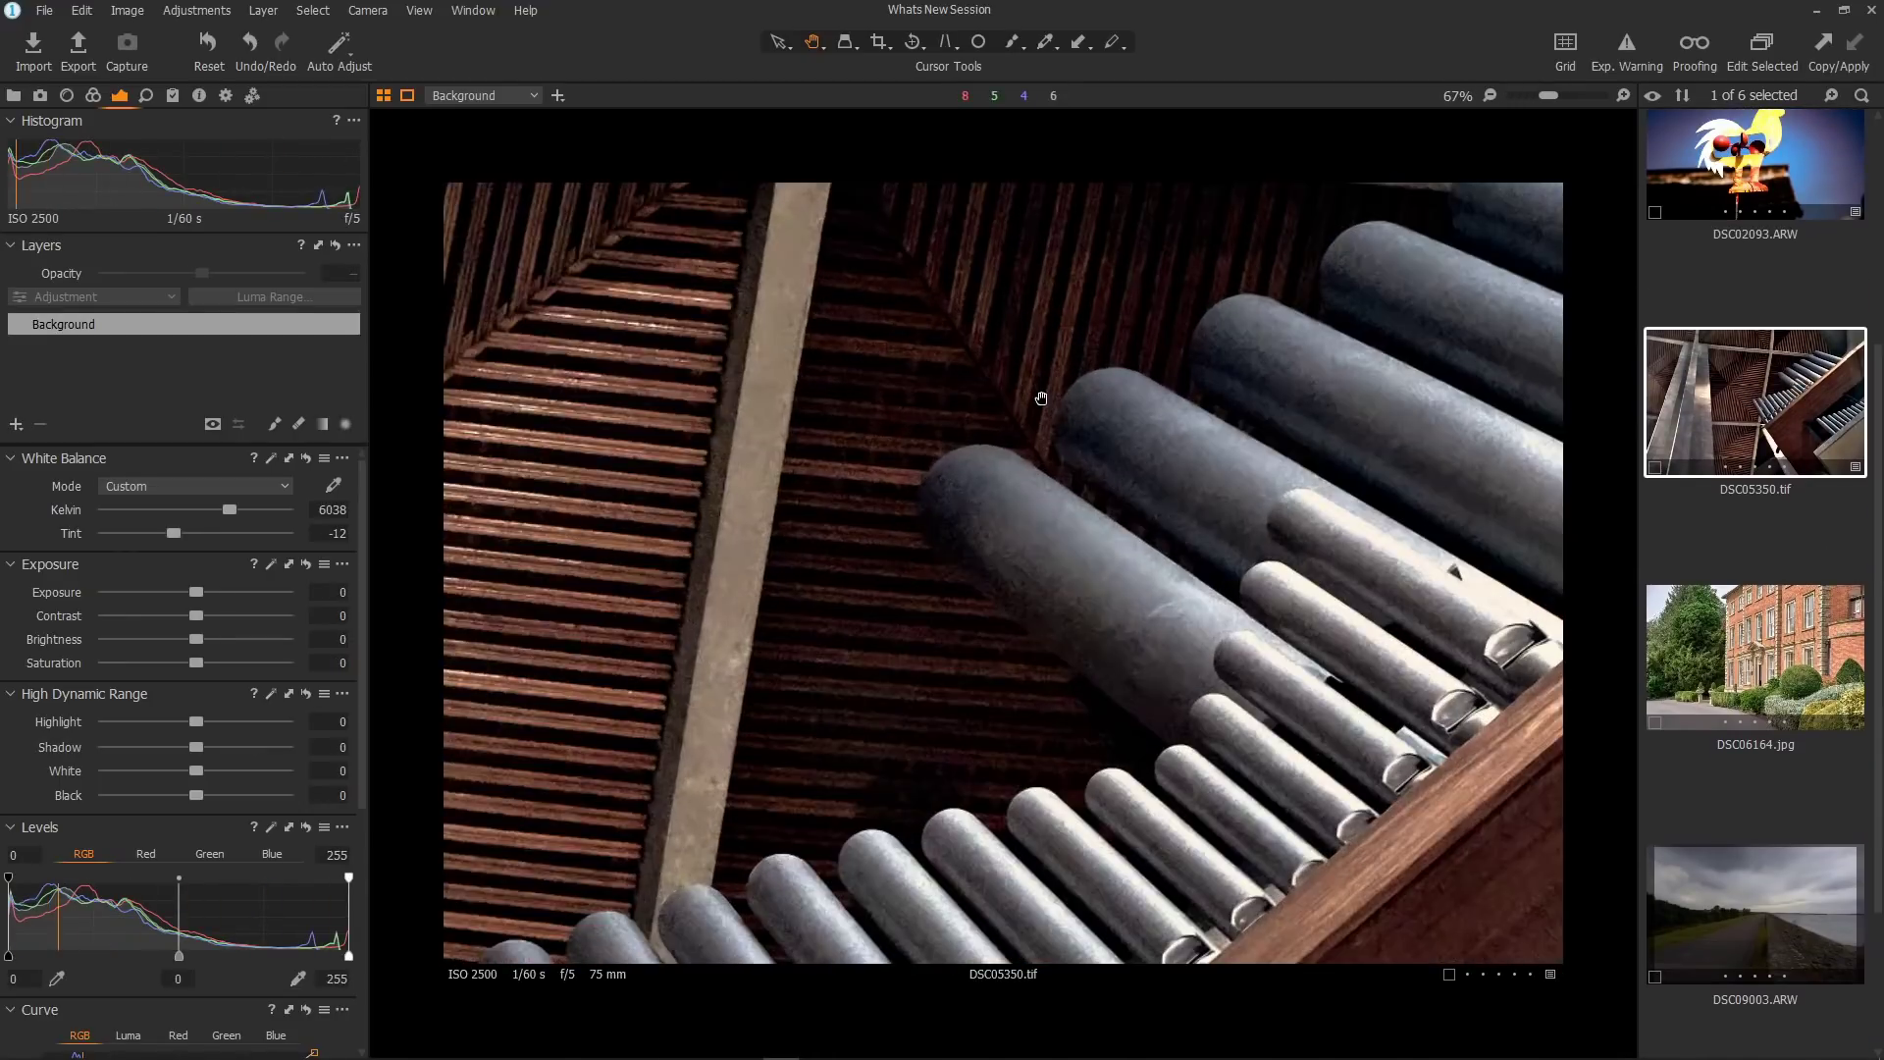
drag(230, 511, 141, 533)
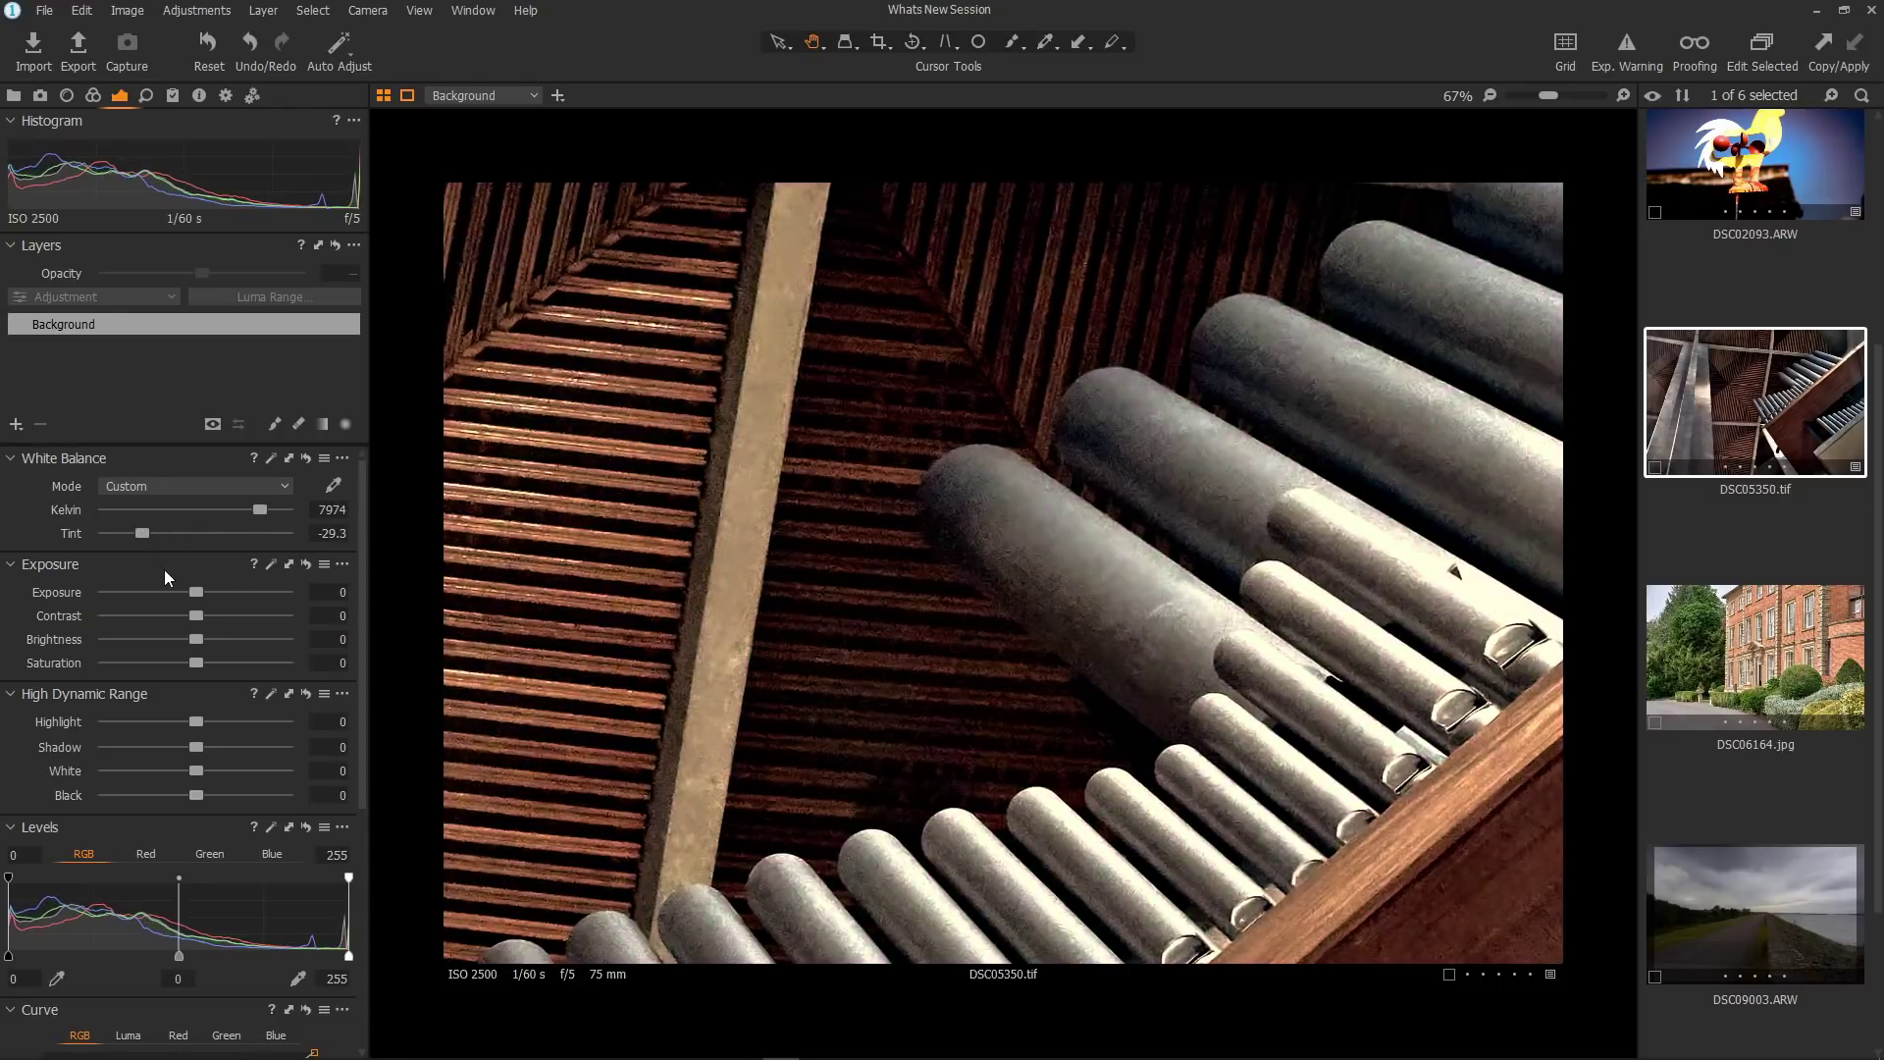
- Sample a grey organ pipe with the WB picker for 6283 K, tint -14.7, then fit to view
click(334, 486)
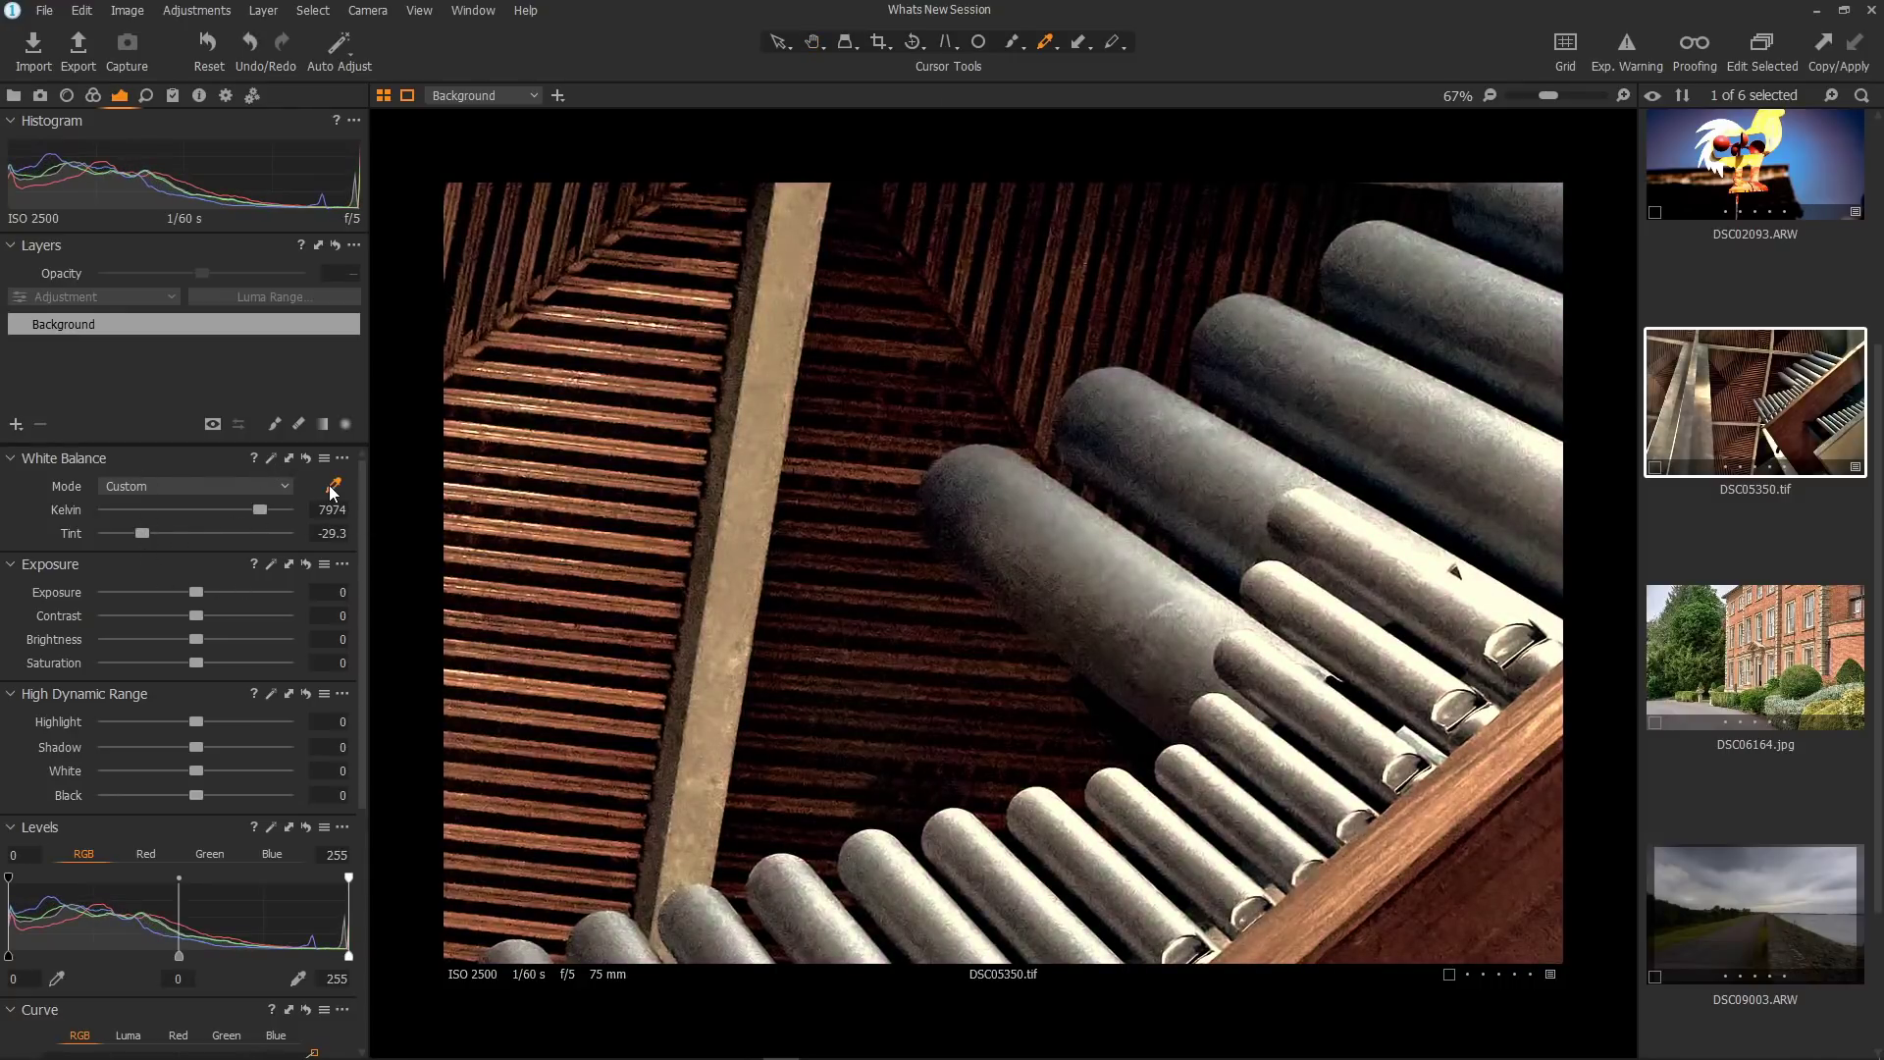
click(1104, 407)
key(ctrl+0)
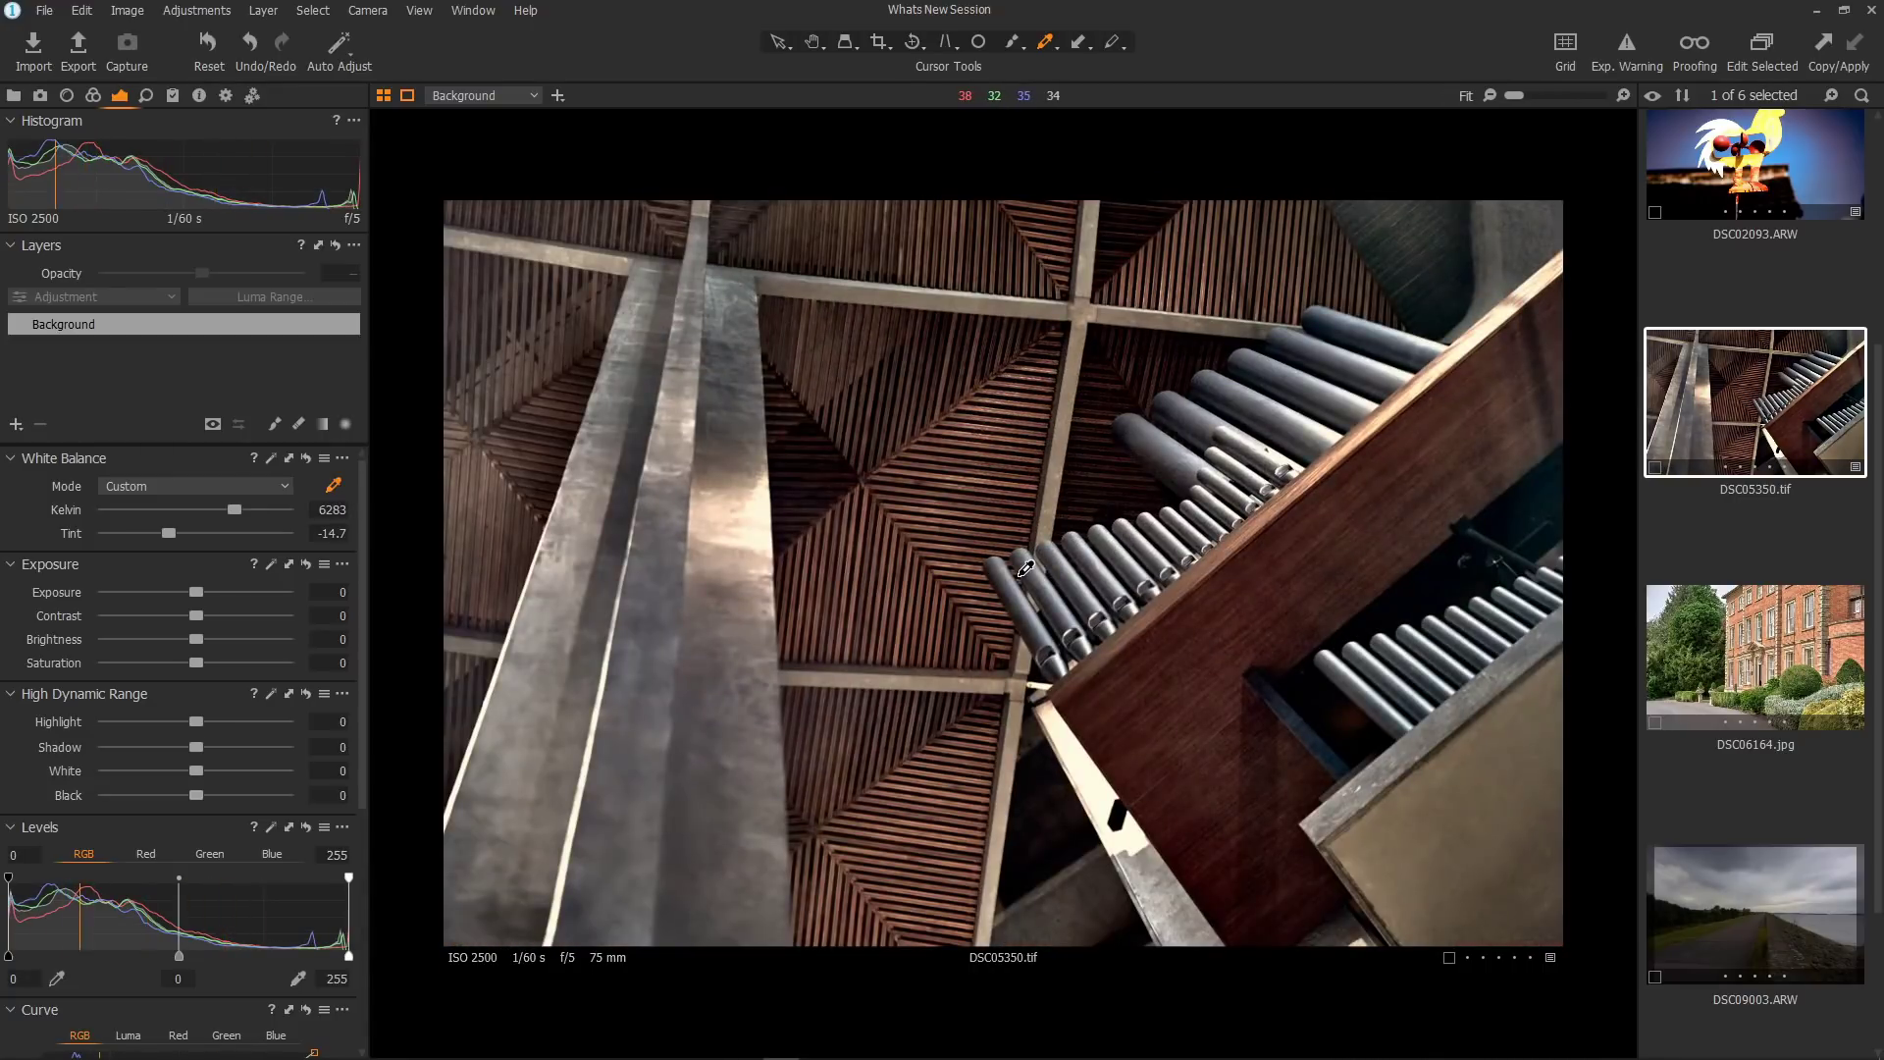
- Switch to the Pan cursor and show the Output tools with Process Recipes
click(814, 42)
click(224, 96)
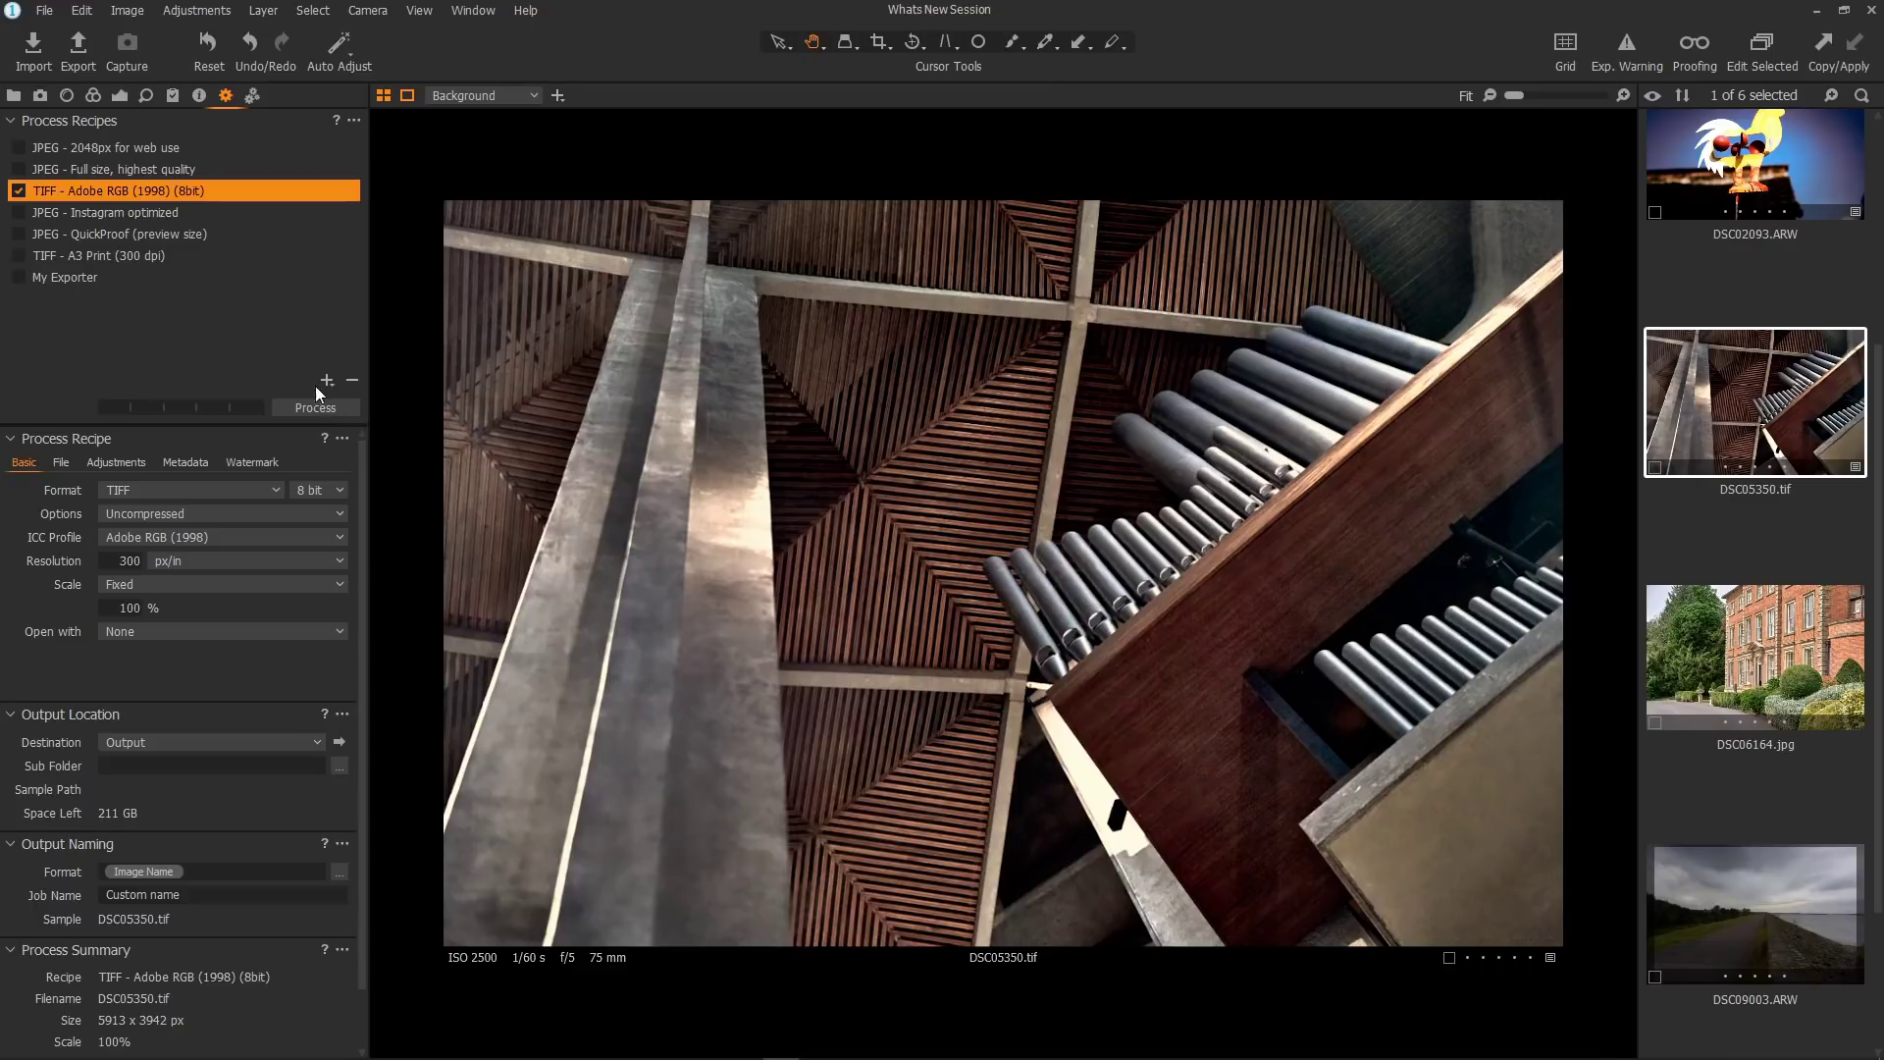